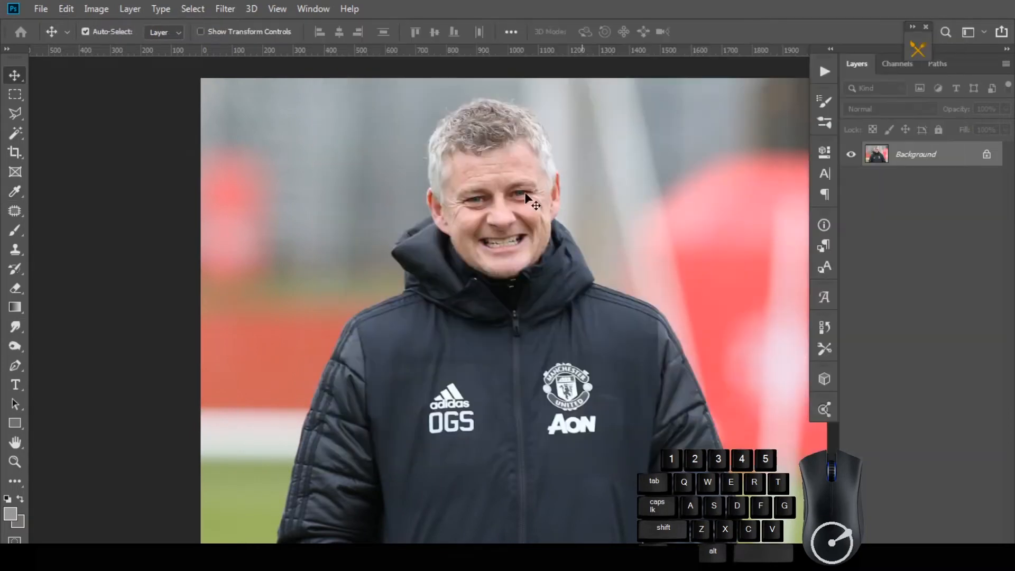
Step: Enlarge the image by raising its resolution in Image Size, resampling with Preserve Details 2.0
click(96, 9)
click(125, 122)
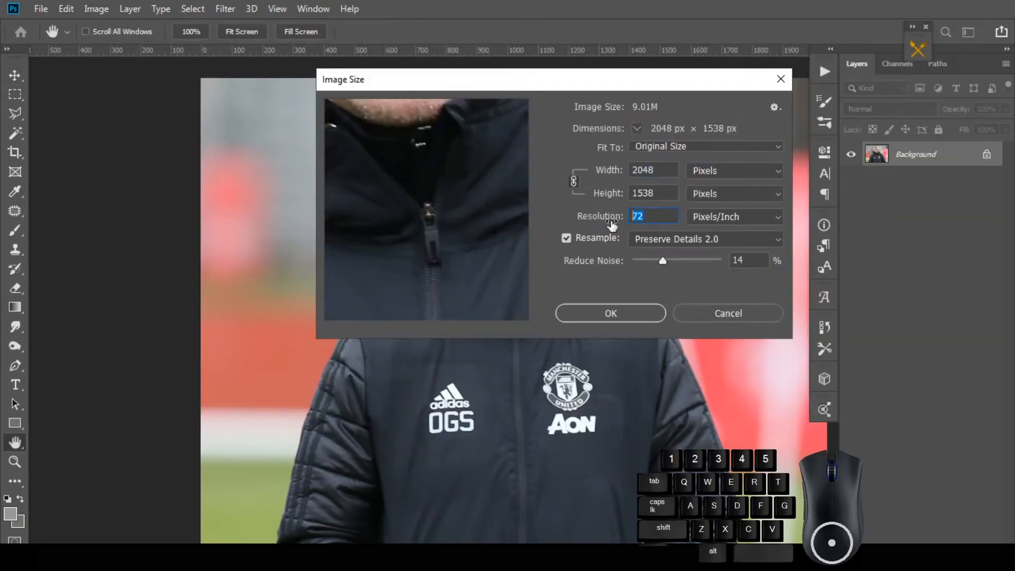
key(Return)
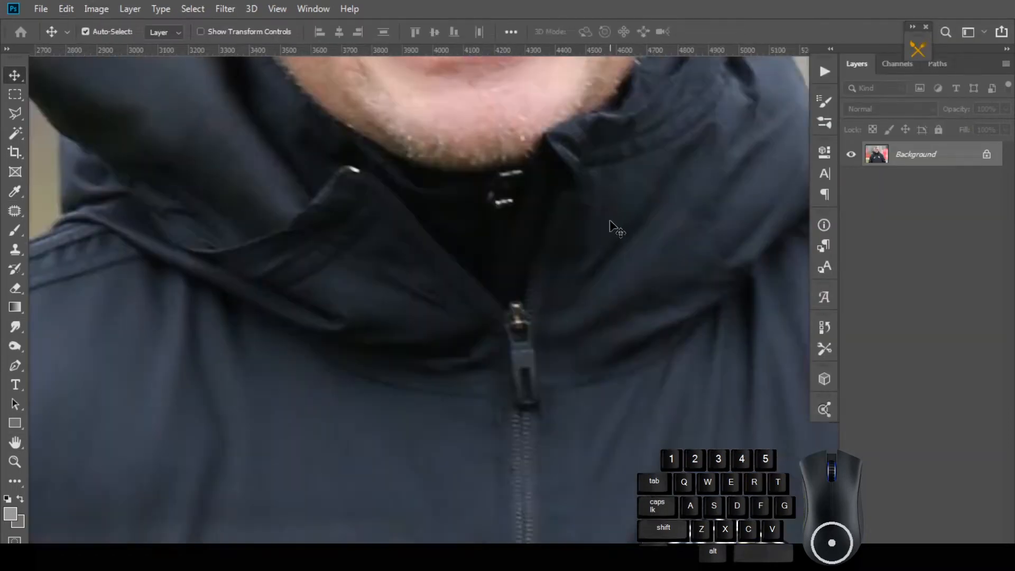
right_click(550, 204)
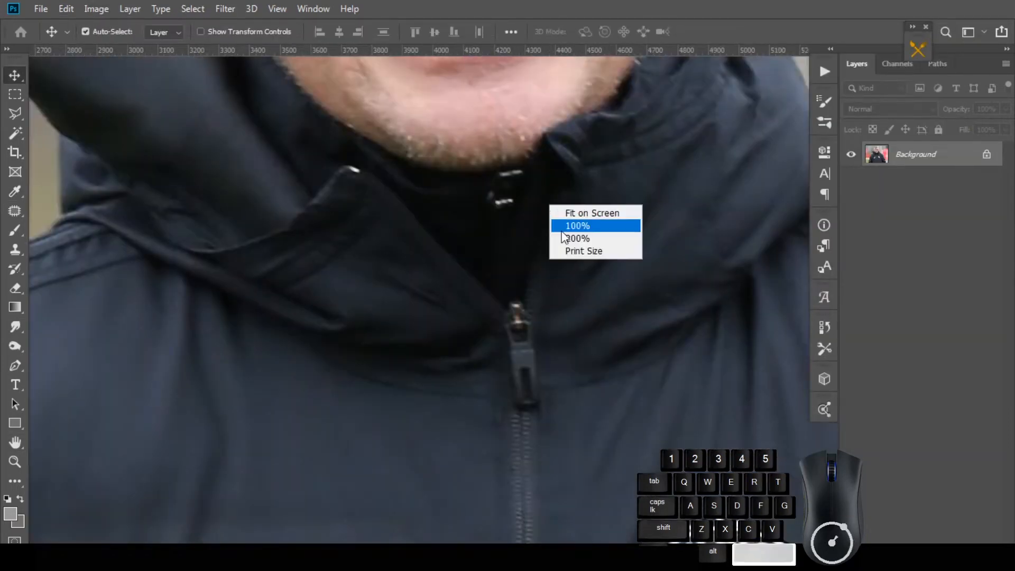
click(567, 251)
drag(603, 89, 479, 386)
scroll(465, 210, down, 1)
Step: Duplicate the Background layer and open the copy in the Liquify filter
key(ctrl+j)
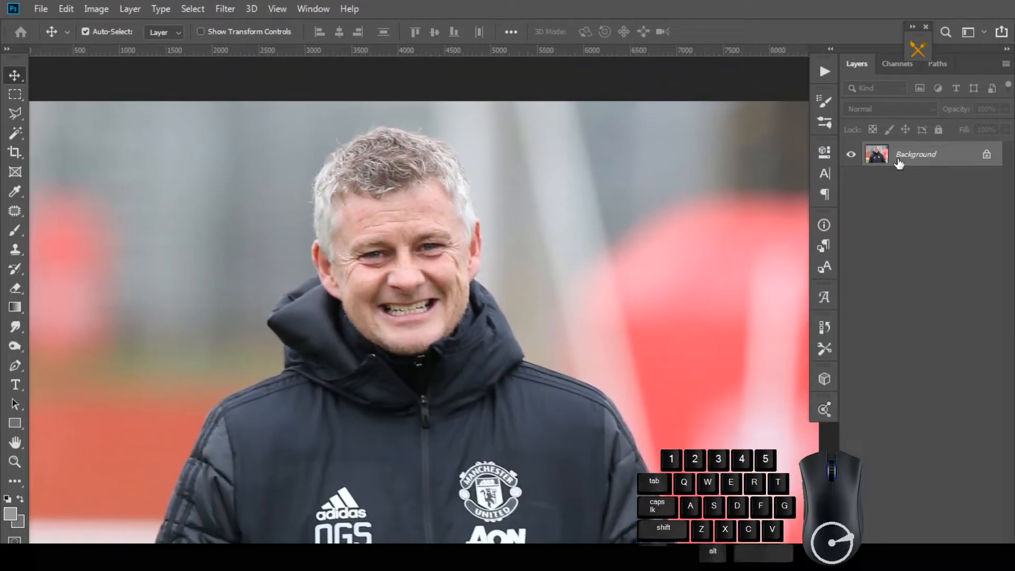
click(225, 9)
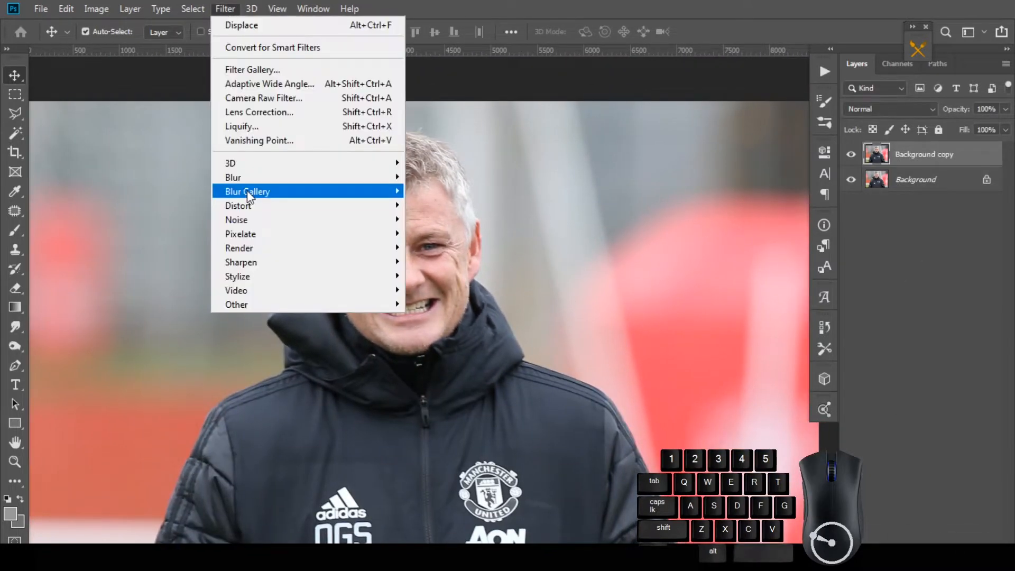
click(279, 131)
Step: Push the top and both sides of the man's hair outward with a large Forward Warp brush, up to 1300 px
key(bracketleft)
key(bracketleft)
mouse_move(299, 117)
mouse_down()
mouse_move(337, 101)
mouse_move(326, 45)
mouse_up()
drag(357, 119, 353, 110)
drag(408, 128, 416, 127)
mouse_move(311, 91)
mouse_down()
mouse_move(293, 108)
mouse_move(326, 87)
mouse_up()
key(bracketright)
key(bracketright)
key(bracketleft)
drag(385, 102, 391, 95)
drag(296, 92, 290, 85)
key(bracketright)
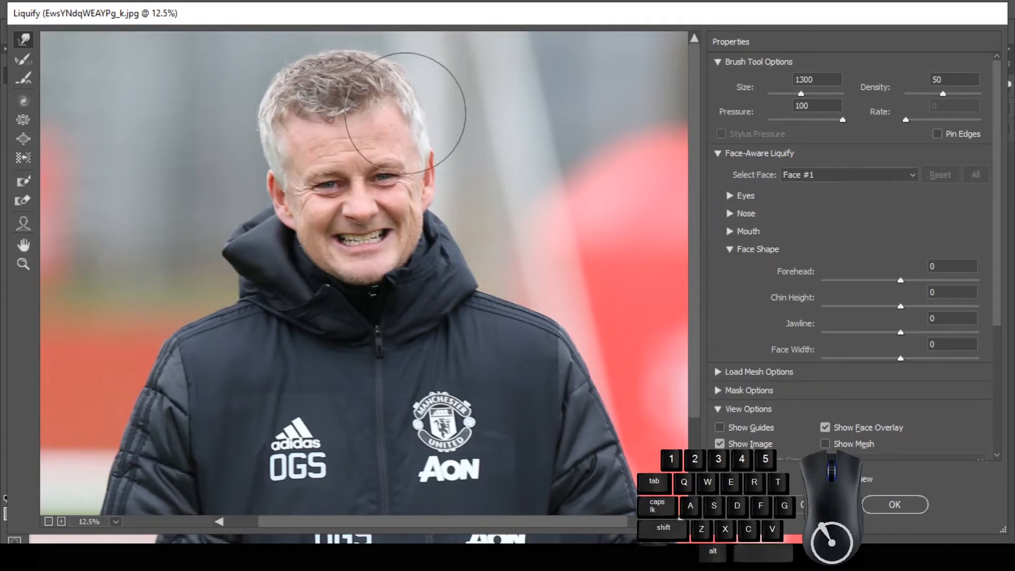
drag(408, 114, 416, 110)
Step: Lift the middle of the hair with a 1000 px brush and widen the hair at both temples
key(bracketleft)
key(bracketleft)
key(bracketright)
key(bracketleft)
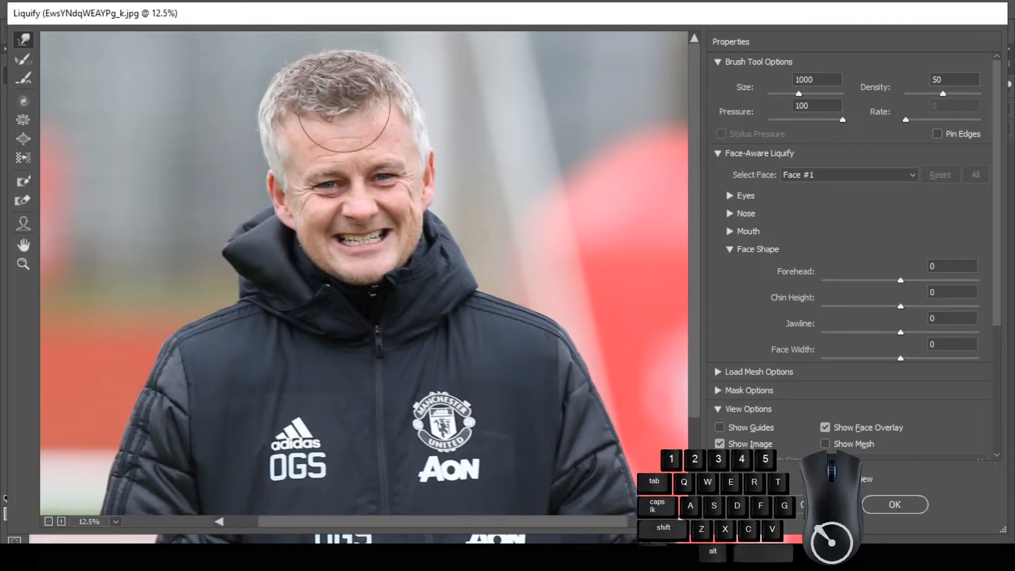
drag(329, 90, 327, 78)
key(bracketright)
drag(286, 134, 280, 132)
key(bracketright)
drag(400, 120, 404, 119)
Step: Raise the crown of the hair with a 1500 px brush, then nudge both sides of the head outward with a smaller one
key(bracketright)
key(bracketright)
key(bracketright)
drag(343, 70, 342, 62)
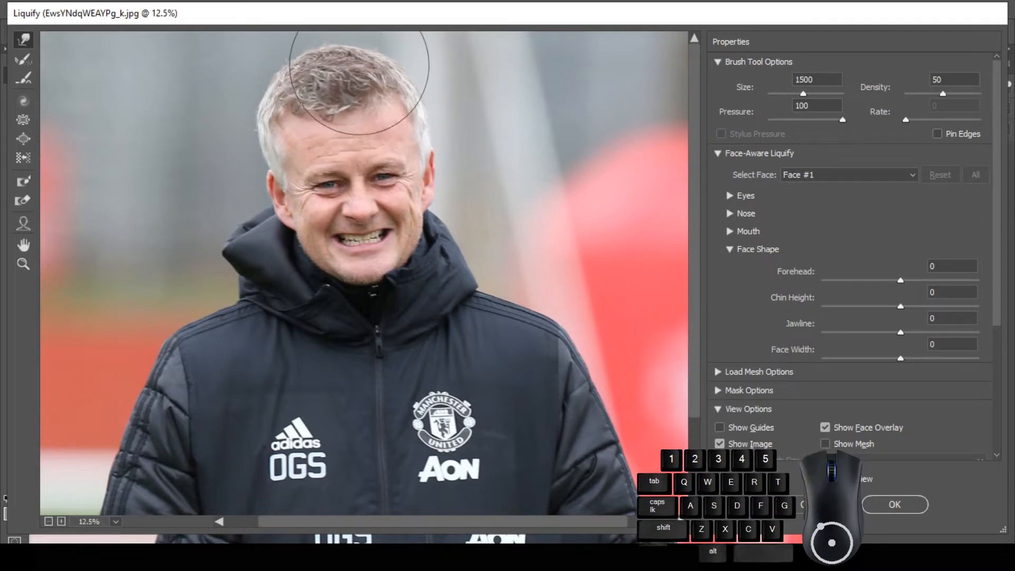
key(bracketleft)
key(bracketleft)
drag(302, 153, 299, 152)
drag(395, 125, 400, 124)
Step: Slim the lower face by pushing both cheeks and the jawline slightly inward with a brush smaller than 1000 px
ctrl+click(324, 260)
alt+click(370, 246)
mouse_move(374, 245)
mouse_down()
mouse_move(367, 219)
mouse_move(325, 302)
mouse_up()
alt+click(364, 199)
ctrl+click(364, 242)
ctrl+click(365, 241)
key(ctrl+minus)
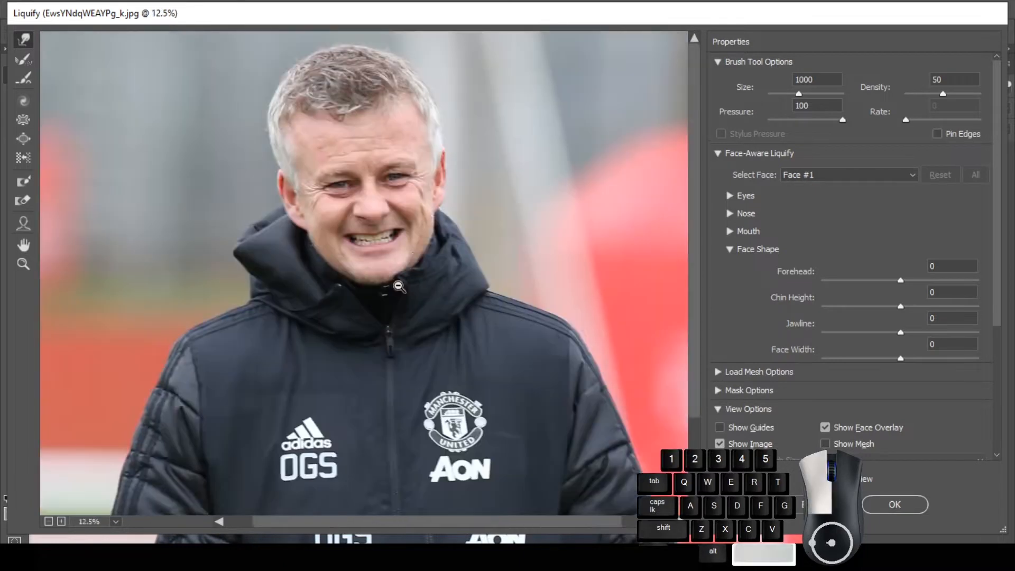
key(bracketleft)
key(bracketleft)
key(bracketleft)
key(bracketleft)
drag(432, 204, 429, 204)
drag(301, 213, 305, 212)
key(bracketleft)
drag(345, 275, 334, 265)
mouse_move(427, 257)
mouse_down()
mouse_move(373, 274)
mouse_move(392, 284)
mouse_move(375, 278)
mouse_move(390, 275)
mouse_move(386, 293)
mouse_move(388, 272)
mouse_move(415, 347)
mouse_up()
Step: Exaggerate the smile by pulling both mouth corners upward and outward with a small Forward Warp brush
key(bracketleft)
key(bracketleft)
key(bracketleft)
key(bracketleft)
key(bracketright)
key(bracketleft)
key(bracketright)
key(bracketright)
key(bracketright)
key(ctrl+plus)
key(bracketleft)
scroll(403, 362, down, 2)
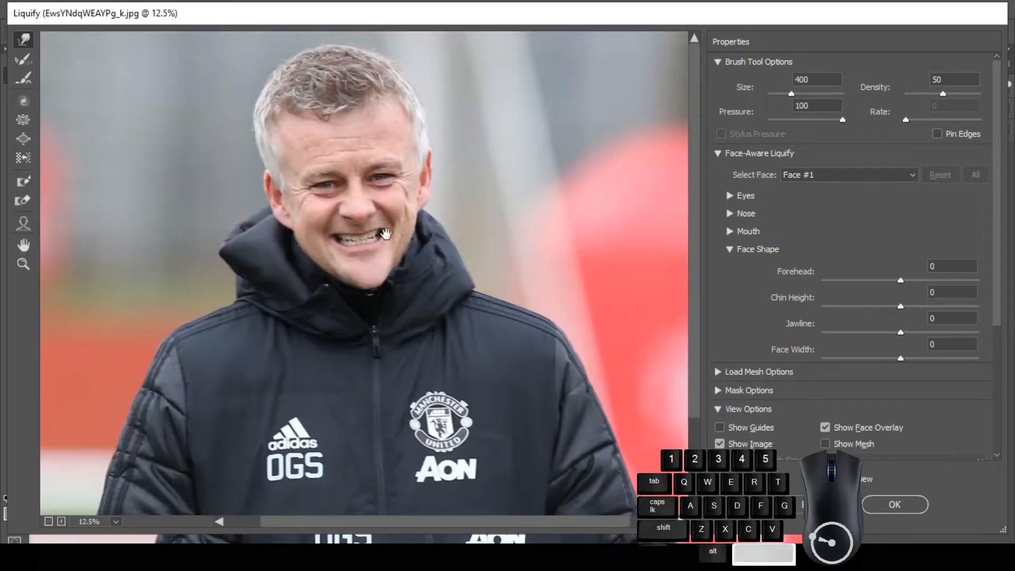
scroll(397, 235, up, 2)
mouse_move(397, 235)
mouse_down()
mouse_move(417, 343)
mouse_move(397, 343)
mouse_up()
key(bracketleft)
key(bracketleft)
key(bracketleft)
scroll(417, 342, up, 1)
key(bracketright)
mouse_move(298, 368)
mouse_down()
mouse_move(287, 370)
mouse_move(320, 366)
mouse_up()
key(bracketleft)
key(bracketleft)
key(bracketleft)
key(bracketleft)
drag(371, 316, 377, 310)
key(bracketright)
drag(217, 332, 214, 326)
Step: Pull the mouth corner on the image's right side further up with a 175 px brush
mouse_move(373, 310)
mouse_down()
mouse_move(382, 270)
mouse_move(458, 288)
mouse_up()
scroll(406, 292, down, 1)
scroll(412, 309, up, 2)
key(bracketright)
scroll(425, 323, down, 1)
key(bracketleft)
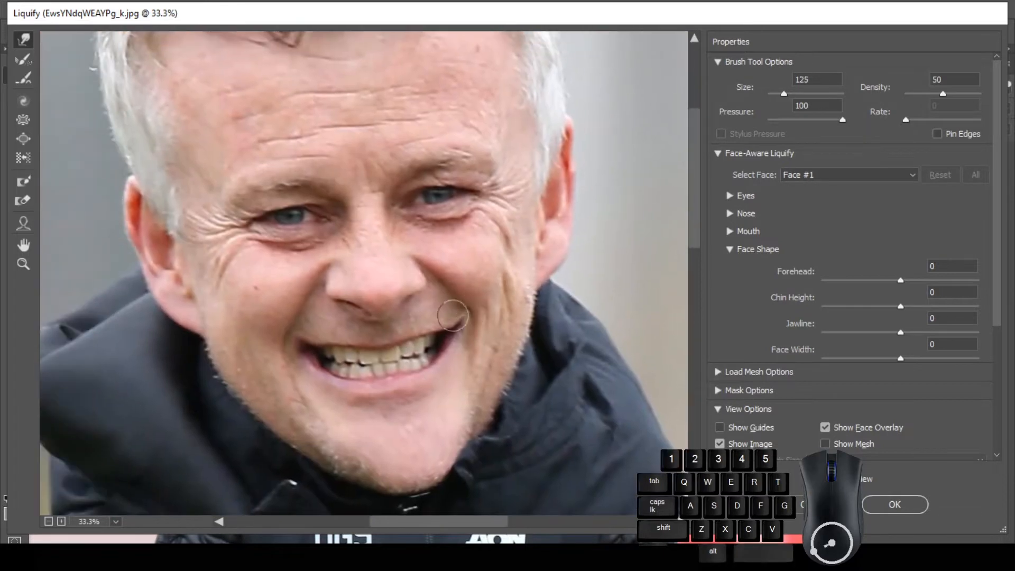
scroll(421, 324, down, 2)
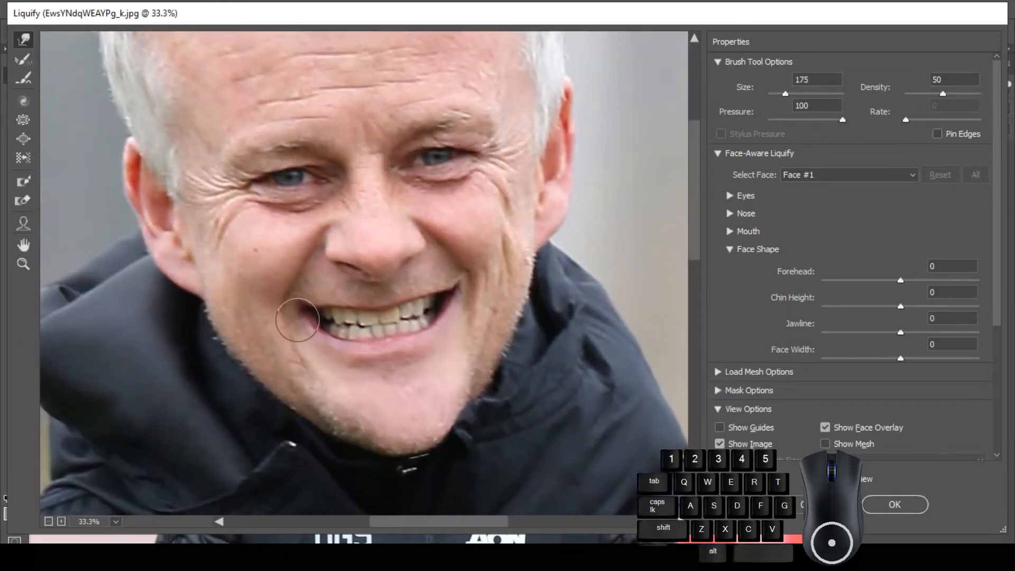
drag(458, 291, 462, 277)
drag(396, 377, 396, 354)
Step: Stretch the mouth corner on the image's left side outward and nudge the lips' opposite end down with a 175 px brush
key(bracketleft)
alt+click(399, 284)
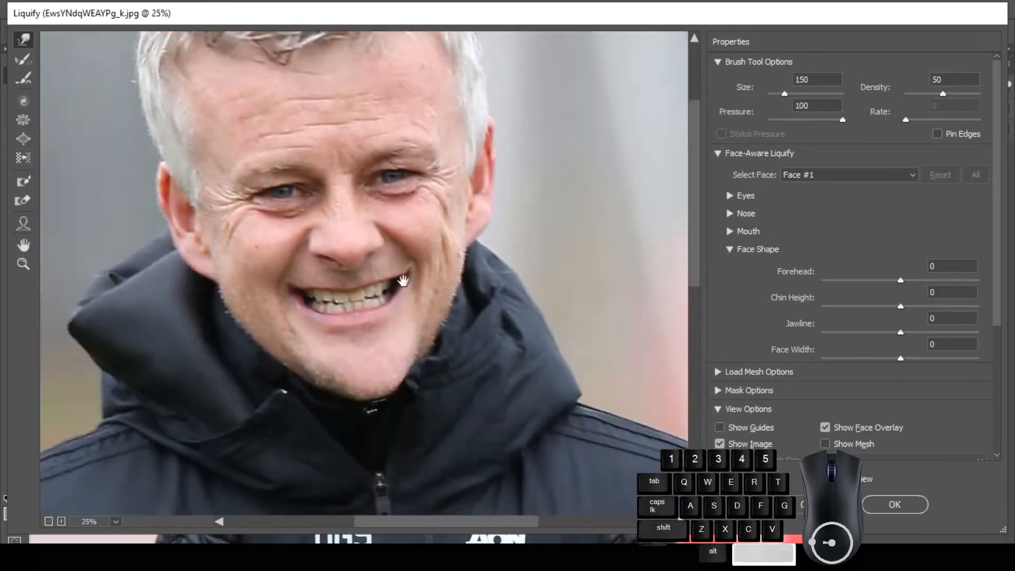
drag(403, 281, 390, 291)
drag(288, 311, 285, 310)
key(bracketright)
drag(378, 302, 378, 307)
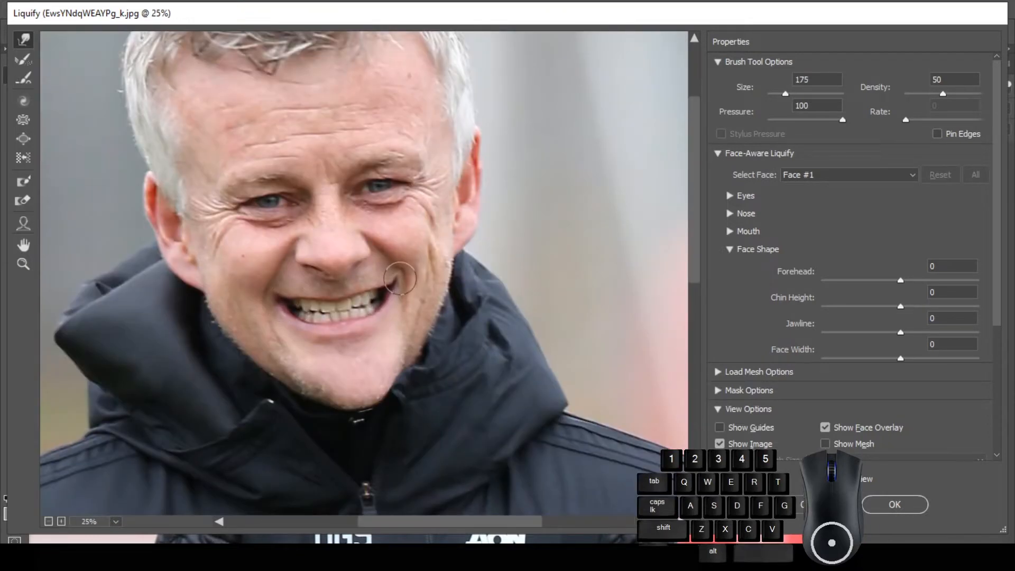
Step: Push the nostril on the image's left side slightly outward with a smaller brush
key(bracketleft)
drag(311, 265, 305, 261)
drag(363, 252, 526, 385)
ctrl+click(363, 253)
Step: Lift the eyebrow on the image's left side with a 150 px brush
alt+click(268, 260)
mouse_move(271, 255)
mouse_down()
mouse_move(263, 261)
mouse_move(263, 236)
mouse_up()
key(bracketright)
drag(275, 232, 278, 229)
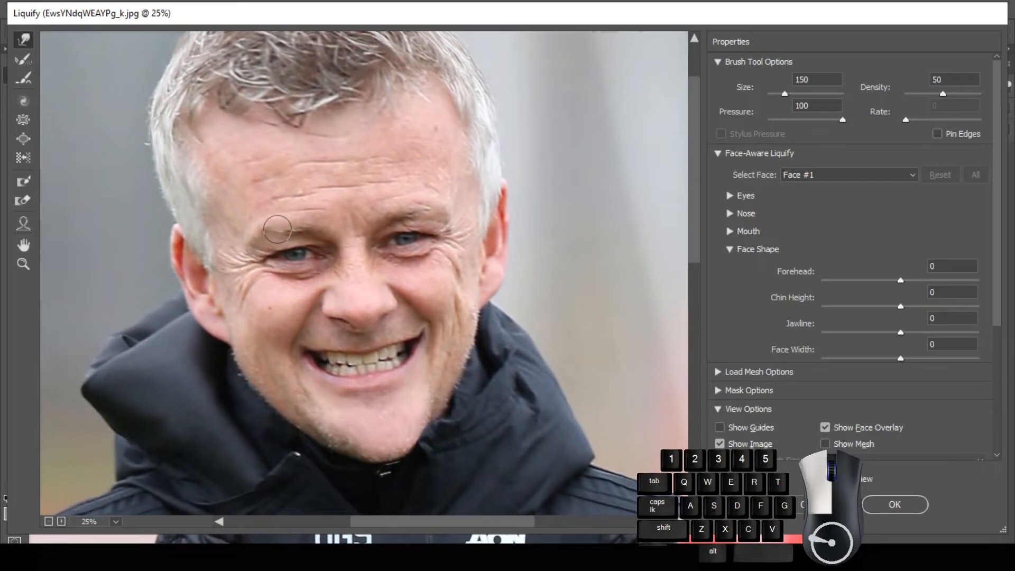
Step: Push the outer ends of both eyebrows outward, raising the one on the image's right side, with a brush of up to 250 px
key(bracketright)
key(bracketright)
key(bracketright)
key(bracketright)
key(bracketright)
key(bracketright)
drag(429, 212, 433, 208)
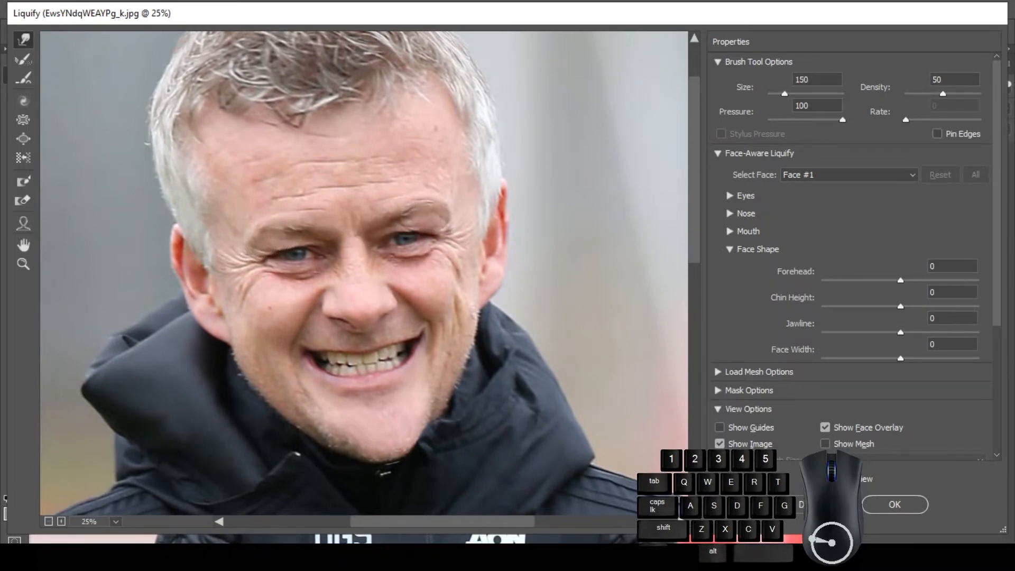
drag(269, 238, 261, 240)
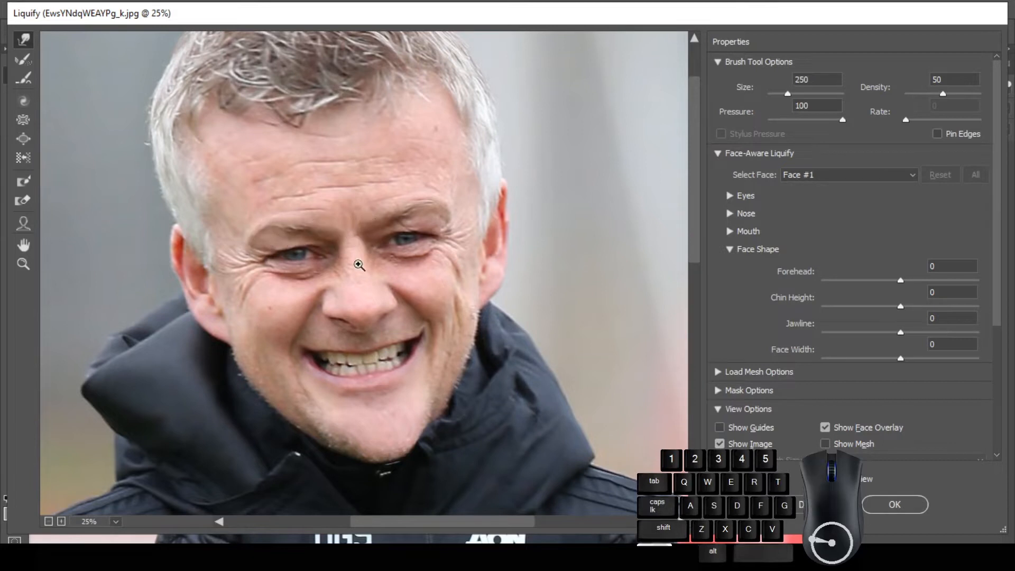
key(bracketleft)
key(bracketleft)
drag(427, 212, 431, 210)
scroll(423, 211, down, 4)
scroll(370, 185, up, 4)
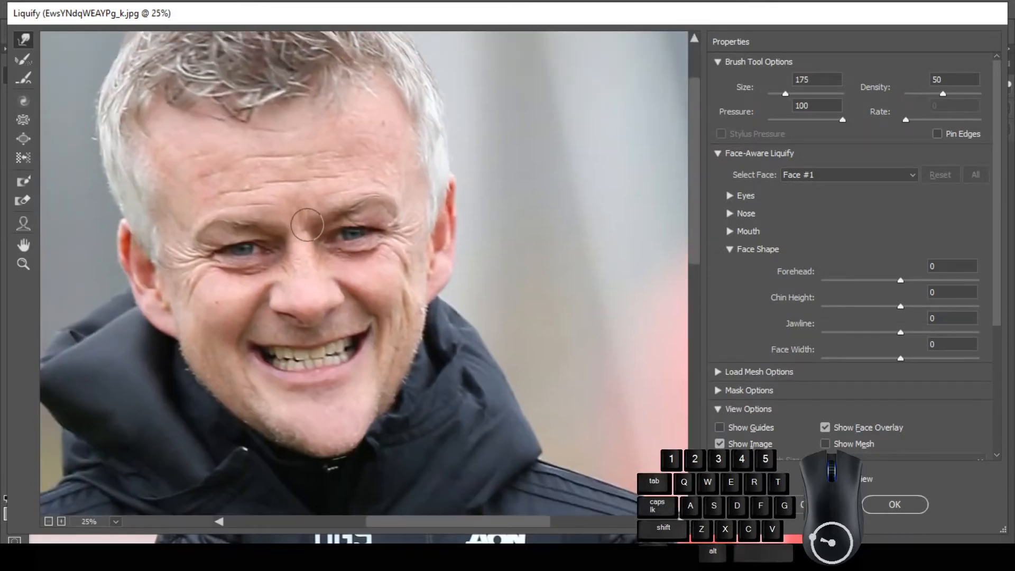
key(bracketright)
mouse_move(321, 186)
mouse_down()
mouse_move(322, 199)
mouse_move(274, 216)
mouse_up()
key(bracketright)
key(bracketright)
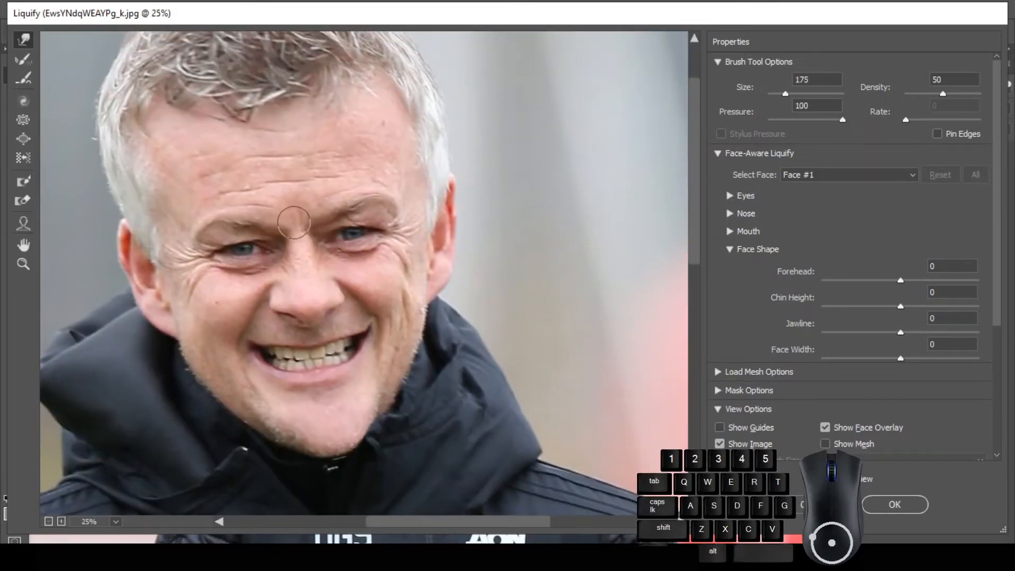
scroll(423, 122, down, 2)
key(ctrl+z)
mouse_move(347, 93)
mouse_down()
mouse_move(349, 126)
mouse_move(384, 119)
mouse_up()
key(bracketright)
key(ctrl+z)
Step: Push the front hairline down and spread both sides of the hair outward with a brush of 900 to 1000 px
drag(313, 119, 314, 125)
key(bracketright)
key(bracketright)
key(bracketright)
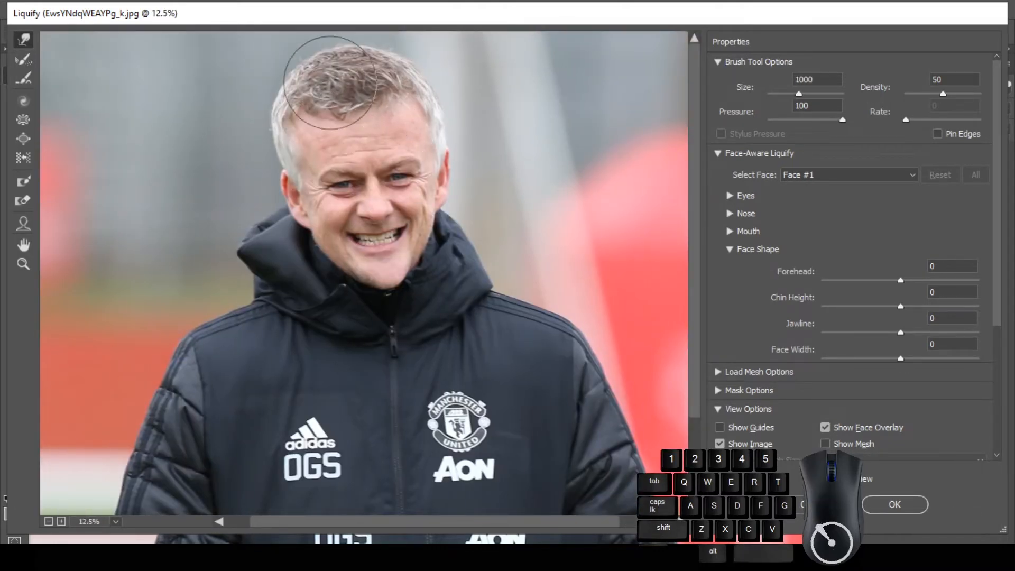
key(bracketleft)
drag(290, 86, 268, 98)
drag(408, 63, 425, 75)
drag(366, 102, 367, 109)
Step: Raise the outer half of the eyebrow on the image's left side further with a 250 px brush
scroll(371, 137, up, 2)
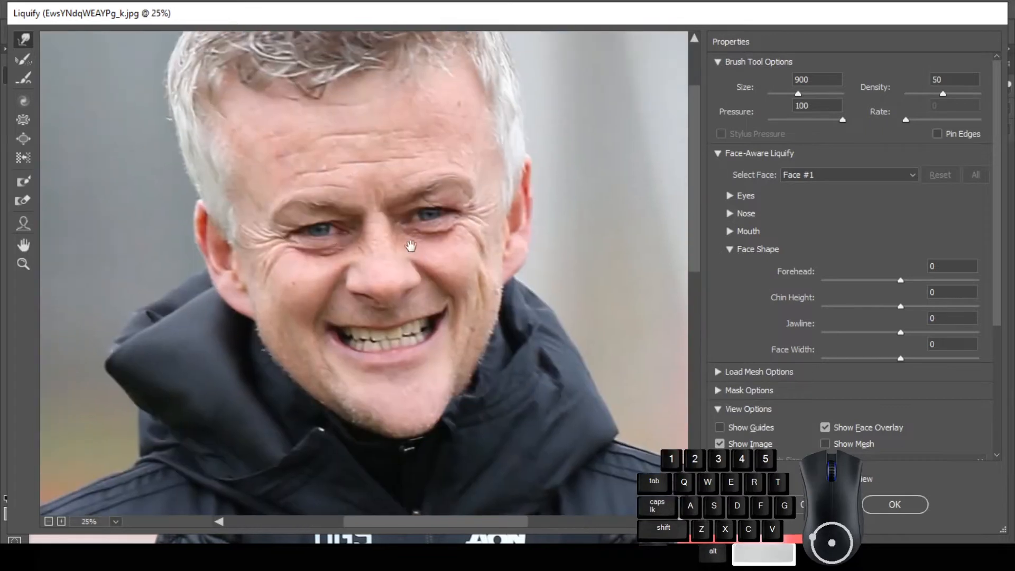
key(bracketleft)
key(bracketleft)
key(bracketleft)
key(bracketleft)
key(bracketleft)
key(bracketleft)
key(bracketleft)
key(bracketleft)
key(bracketright)
key(bracketright)
key(bracketright)
key(bracketright)
key(bracketright)
key(bracketright)
drag(291, 217, 290, 209)
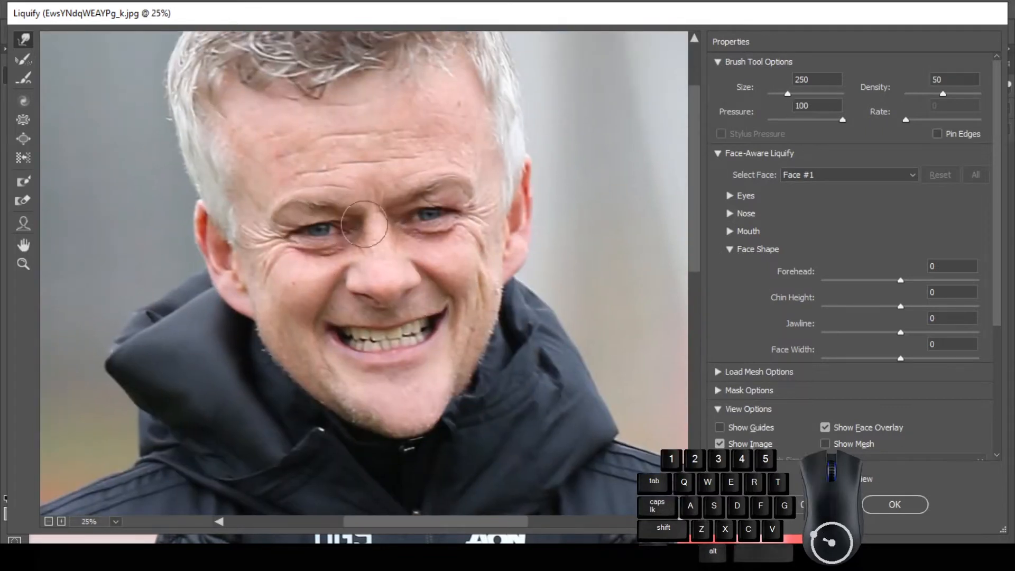
Step: Push the inner corner of the eye area toward the nose bridge and lift the eyebrow on the image's right side with the Liquify brush
drag(365, 221, 375, 208)
key(bracketleft)
key(bracketright)
drag(466, 197, 466, 188)
Step: Stretch both corners of the mouth outward and upward to widen the smile, reducing the Liquify brush size between strokes
key(bracketleft)
drag(442, 323, 450, 315)
drag(340, 341, 324, 324)
key(bracketleft)
mouse_move(446, 314)
mouse_down()
mouse_move(453, 301)
mouse_move(436, 324)
mouse_up()
key(bracketleft)
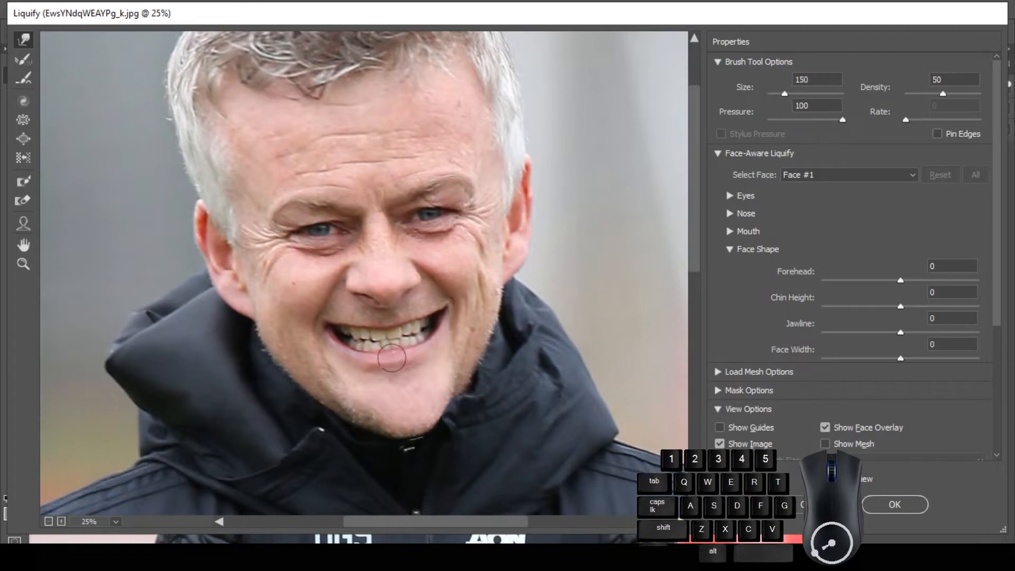
Step: Nudge the tip of the chin upward with a larger brush and apply the Liquify warp
key(bracketright)
key(bracketright)
drag(416, 427, 411, 418)
key(Return)
Step: Duplicate the warped portrait layer and add a Hue/Saturation adjustment layer above it
key(ctrl+j)
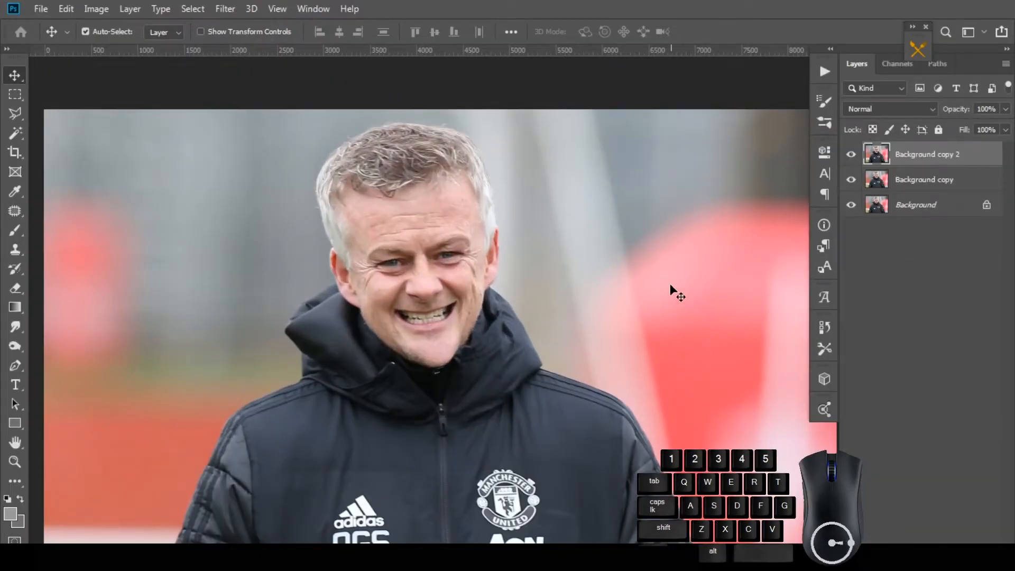
click(224, 10)
click(254, 99)
click(931, 535)
click(943, 412)
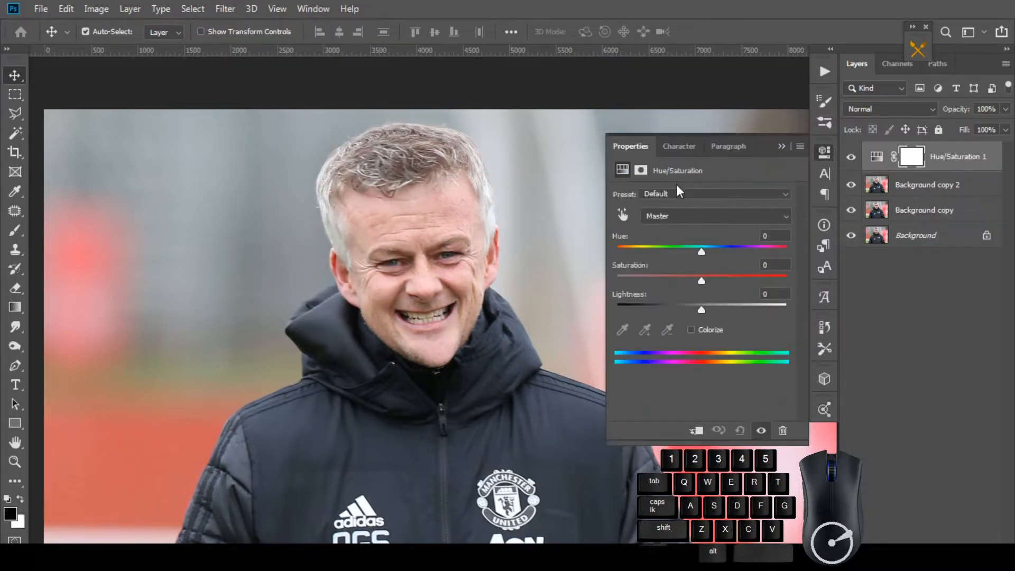
Step: Set the adjustment's Saturation to -74 and invert its layer mask to black
drag(701, 280, 640, 279)
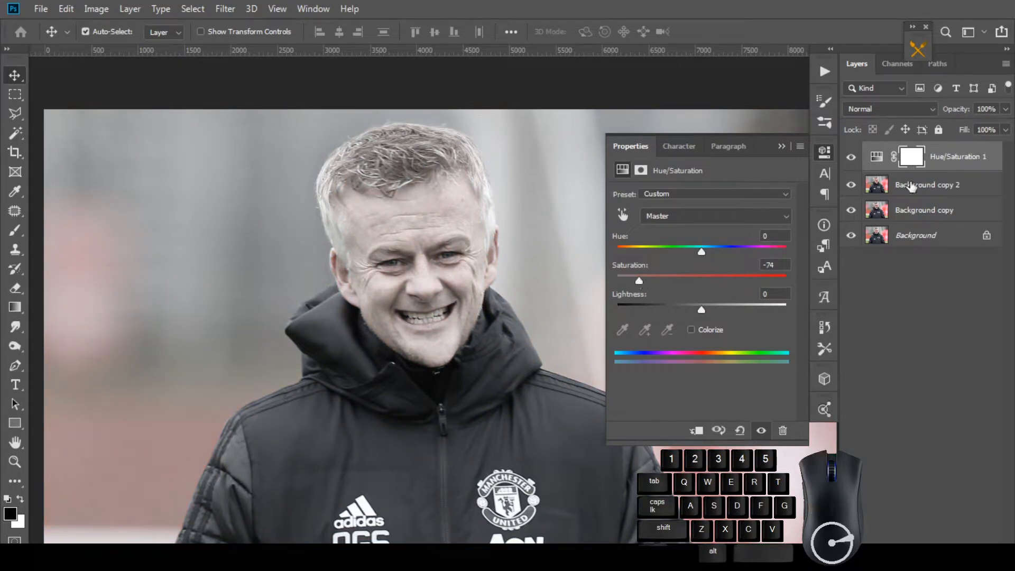
click(781, 146)
key(ctrl+i)
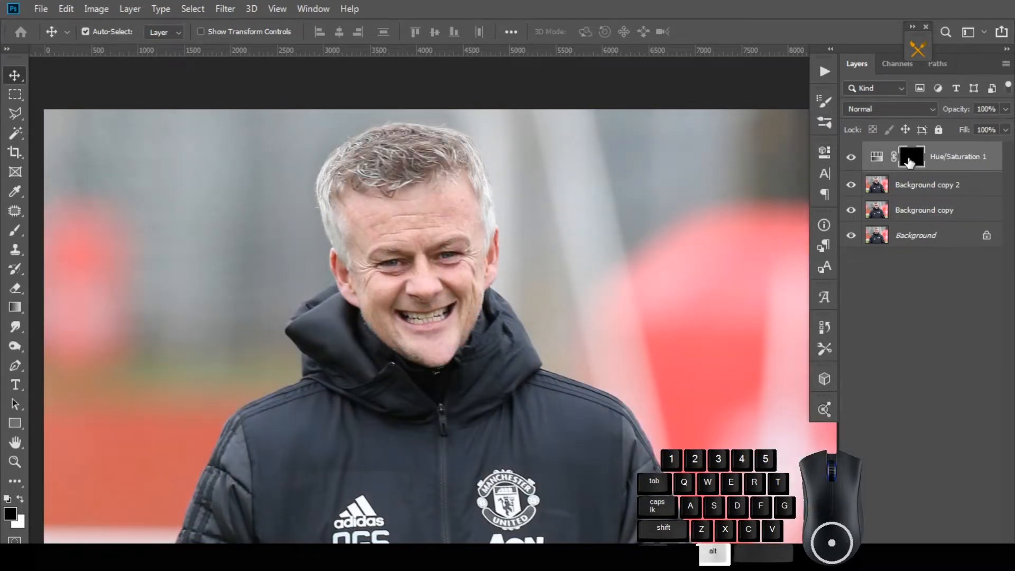
Step: Choose the Brush tool with a soft round tip, 0% hardness and a size of about 464 px
scroll(429, 264, up, 4)
click(15, 230)
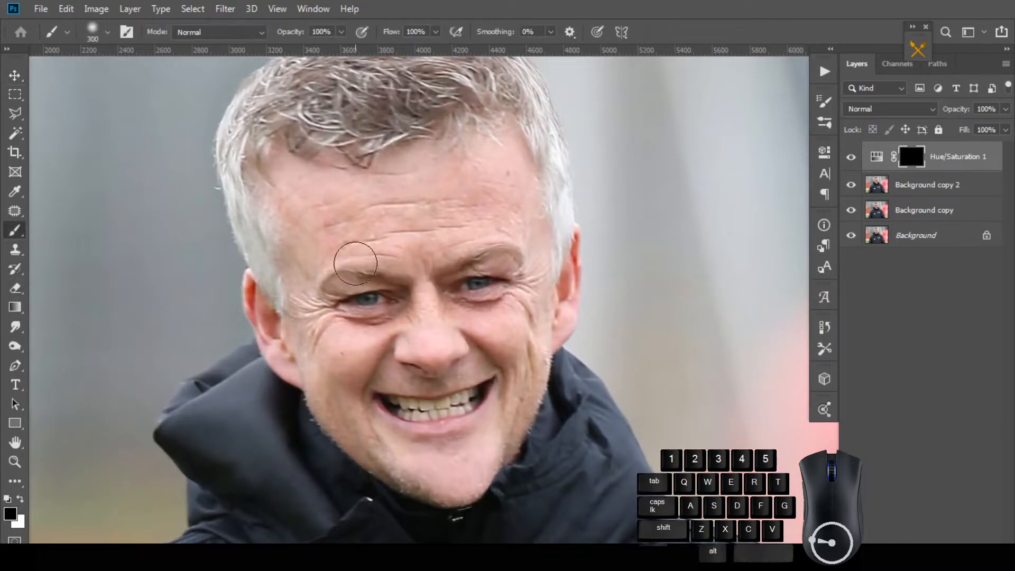
right_click(493, 225)
drag(646, 234, 606, 235)
right_click(444, 228)
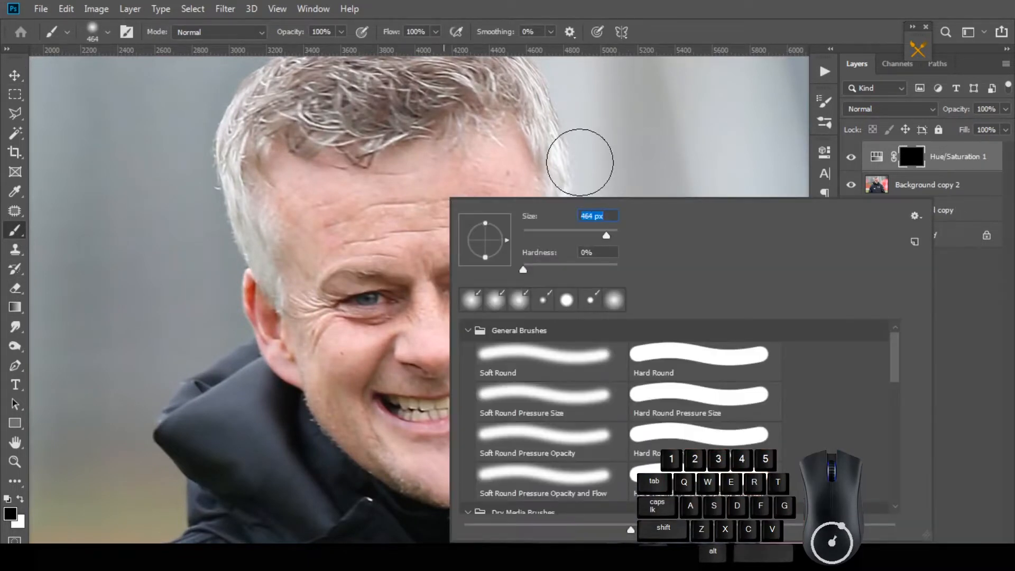
click(579, 161)
Step: Paint white on the Hue/Saturation mask over the forehead just below the hairline with a 300 px brush
scroll(439, 244, up, 1)
drag(447, 256, 442, 284)
scroll(338, 199, down, 1)
drag(391, 202, 390, 233)
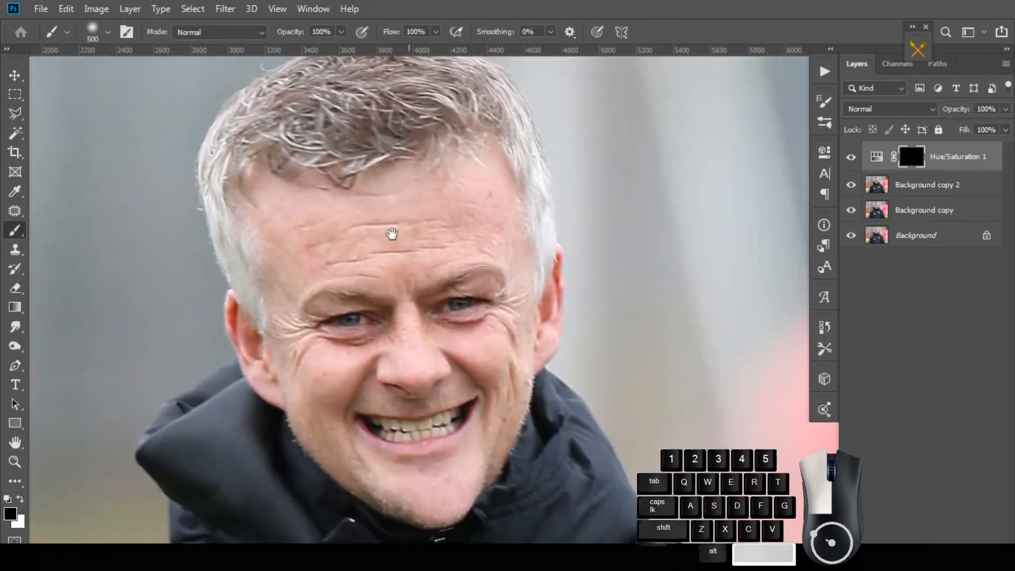
key(bracketleft)
key(bracketleft)
mouse_move(264, 185)
mouse_down()
mouse_move(331, 206)
mouse_move(317, 212)
mouse_move(357, 203)
mouse_up()
key(x)
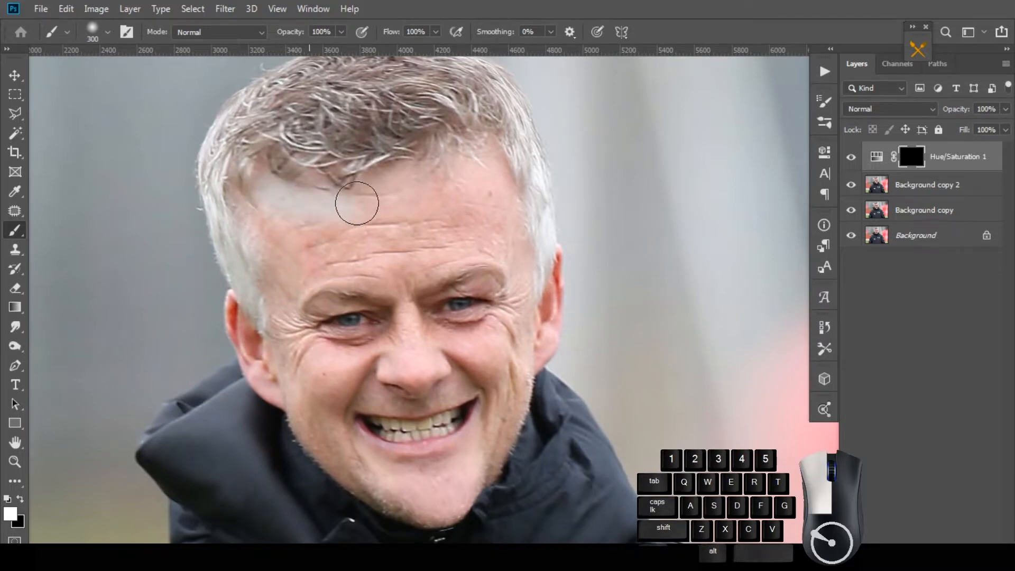
Step: Paint the mask along the temple and cheek on the image's right side and around the jawline, ending with a 150 px brush
key(bracketleft)
key(bracketleft)
mouse_move(492, 199)
mouse_down()
mouse_move(525, 296)
mouse_move(505, 368)
mouse_move(522, 337)
mouse_move(534, 385)
mouse_move(492, 487)
mouse_up()
scroll(505, 369, up, 1)
key(bracketleft)
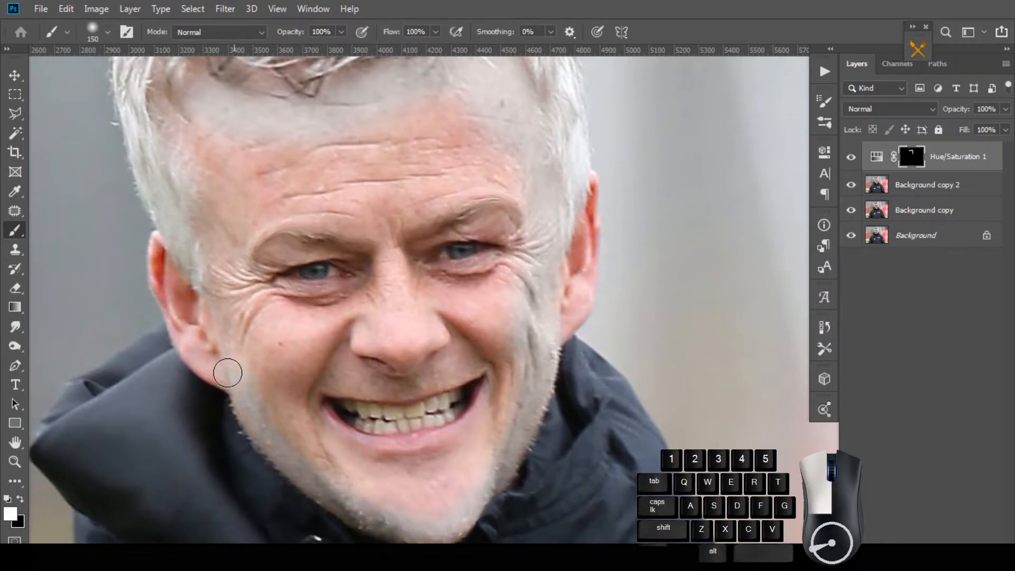
drag(228, 373, 225, 364)
drag(224, 362, 236, 361)
Step: Paint the mask over the ear on the image's left side with a 100 px brush
key(bracketleft)
drag(164, 236, 168, 239)
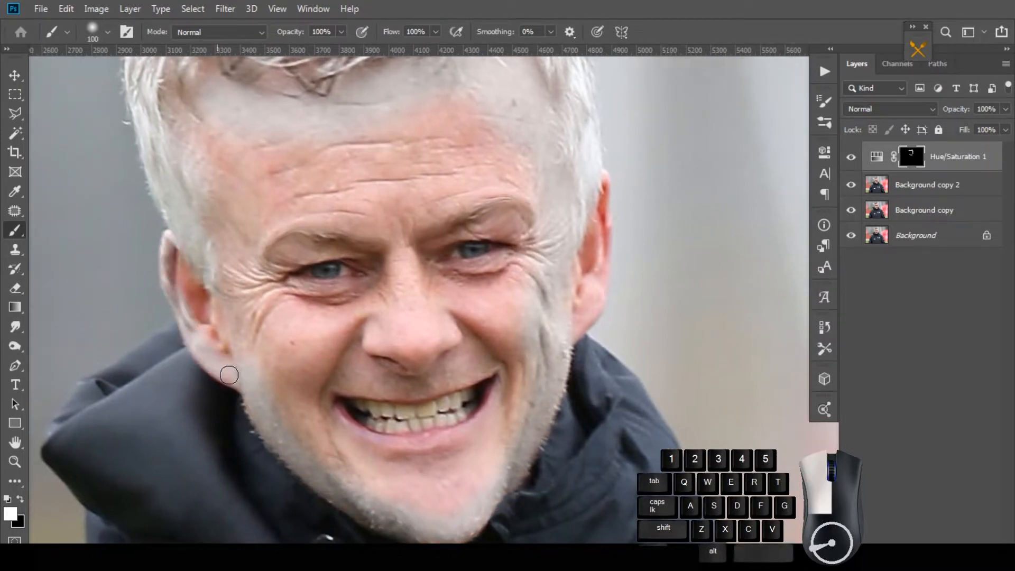
drag(202, 303, 240, 344)
key(bracketright)
key(bracketright)
key(bracketright)
Step: Paint the mask over the cheek edge and temple on the image's left side and across the forehead, enlarging the brush to 300 px
mouse_move(241, 276)
mouse_down()
mouse_move(238, 260)
mouse_move(289, 369)
mouse_up()
key(bracketright)
key(bracketright)
mouse_move(279, 316)
mouse_down()
mouse_move(244, 250)
mouse_move(284, 261)
mouse_up()
mouse_move(250, 208)
mouse_down()
mouse_move(397, 236)
mouse_move(301, 172)
mouse_up()
key(bracketright)
drag(299, 250, 292, 203)
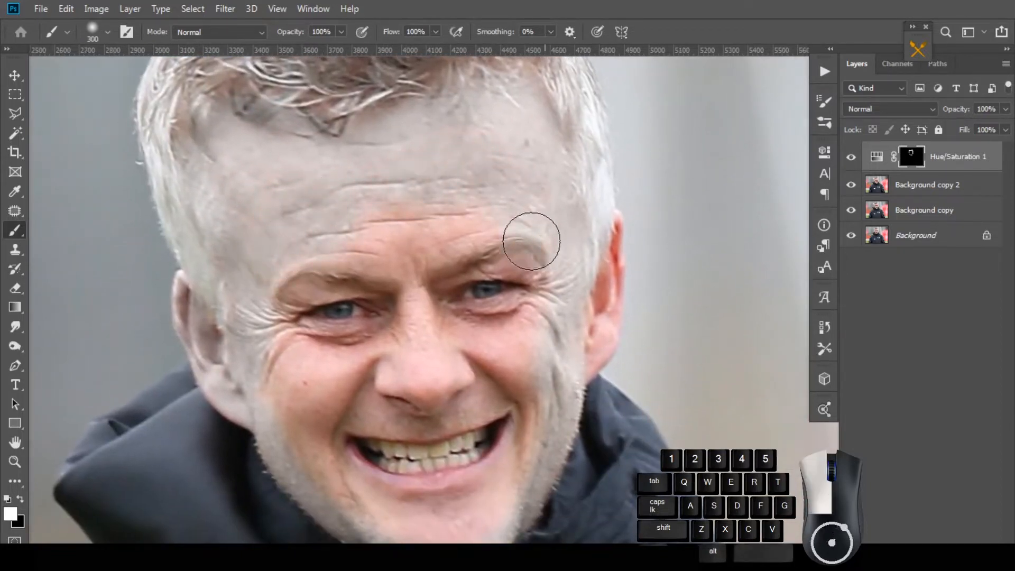
Step: Paint the mask over the eyebrows and the area between them with a 175 px brush
key(bracketleft)
key(bracketleft)
key(bracketleft)
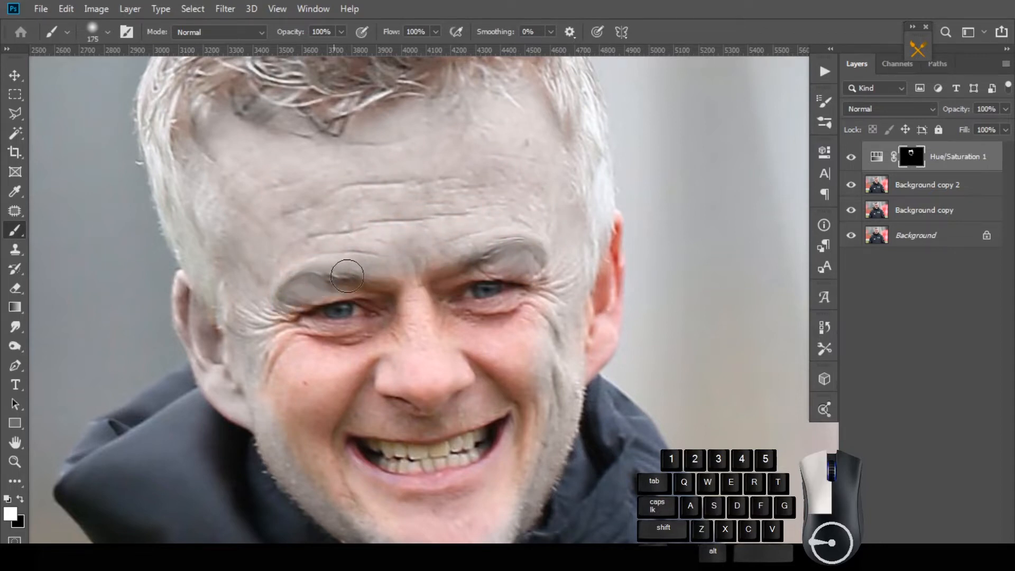
drag(347, 276, 400, 288)
drag(414, 290, 421, 224)
Step: Paint the mask around the eye on the image's left side and over the nose bridge with a 100 px brush, sparing the eyeball
scroll(339, 257, up, 1)
drag(336, 264, 301, 271)
key(bracketleft)
key(bracketleft)
key(bracketleft)
drag(237, 260, 262, 275)
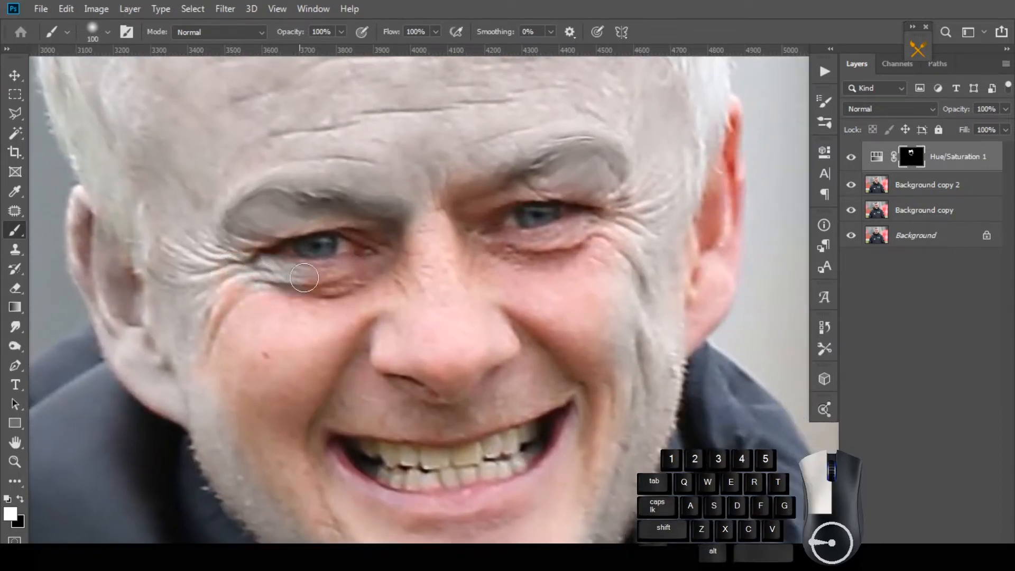
mouse_move(362, 223)
mouse_down()
mouse_move(234, 242)
mouse_move(285, 221)
mouse_up()
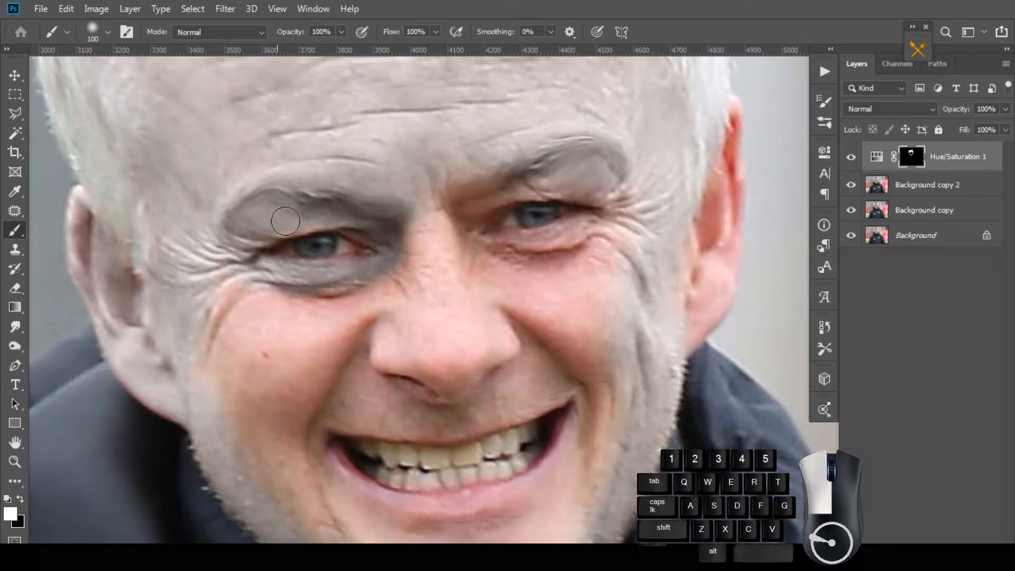
drag(364, 226, 439, 214)
Step: Paint the mask around the eye on the image's right side and across both upper cheeks with a 175 px brush
key(bracketright)
key(bracketright)
key(bracketright)
key(bracketright)
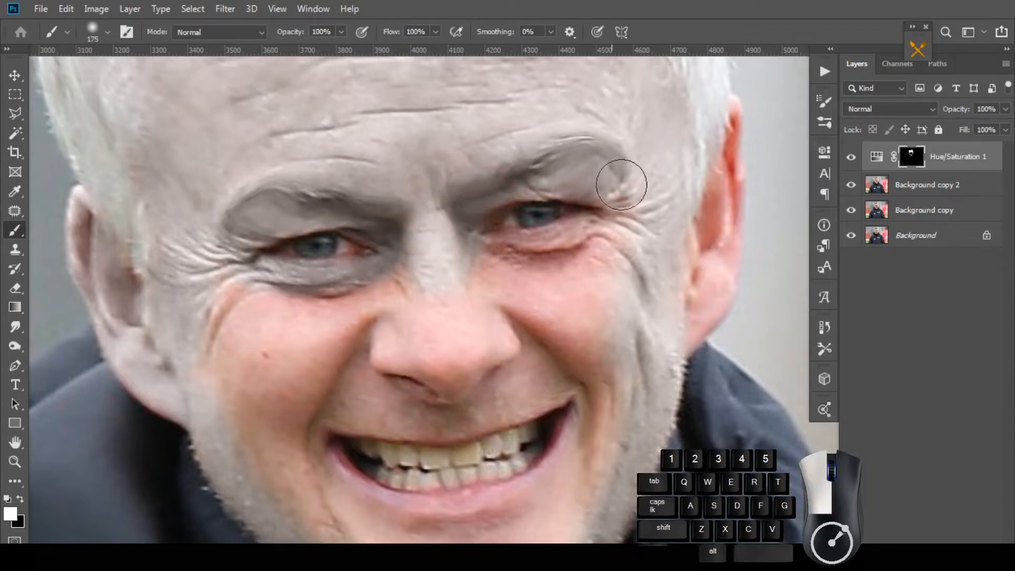
drag(474, 244, 560, 302)
mouse_move(479, 210)
mouse_down()
mouse_move(521, 185)
mouse_move(597, 203)
mouse_up()
drag(582, 302, 382, 300)
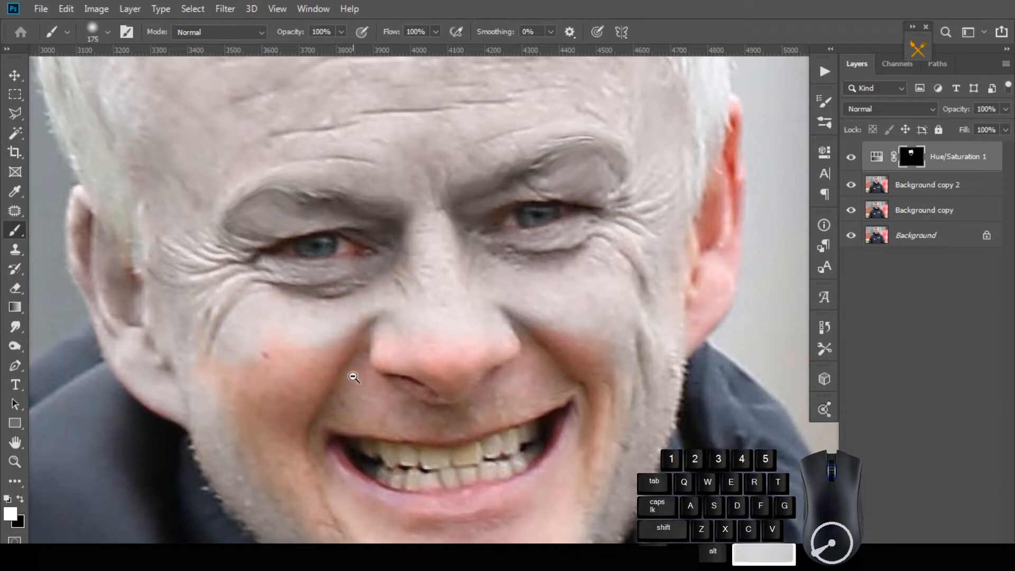
Step: Paint the mask over the cheeks, nose, upper-lip area and skin around the mouth with a brush of 150 to 250 px
scroll(238, 320, down, 3)
key(bracketright)
key(bracketright)
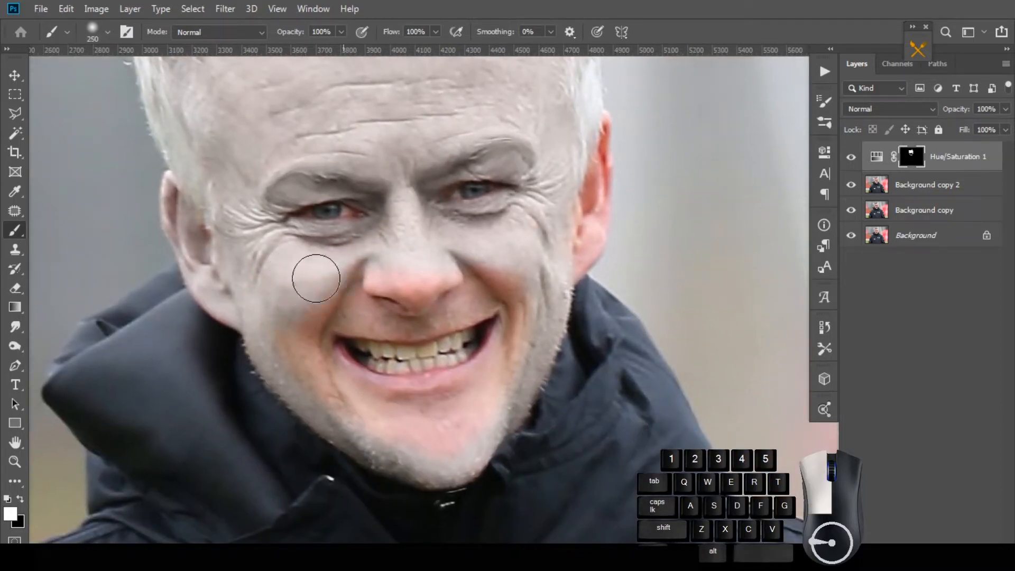
scroll(408, 274, up, 3)
key(bracketleft)
key(bracketleft)
key(bracketleft)
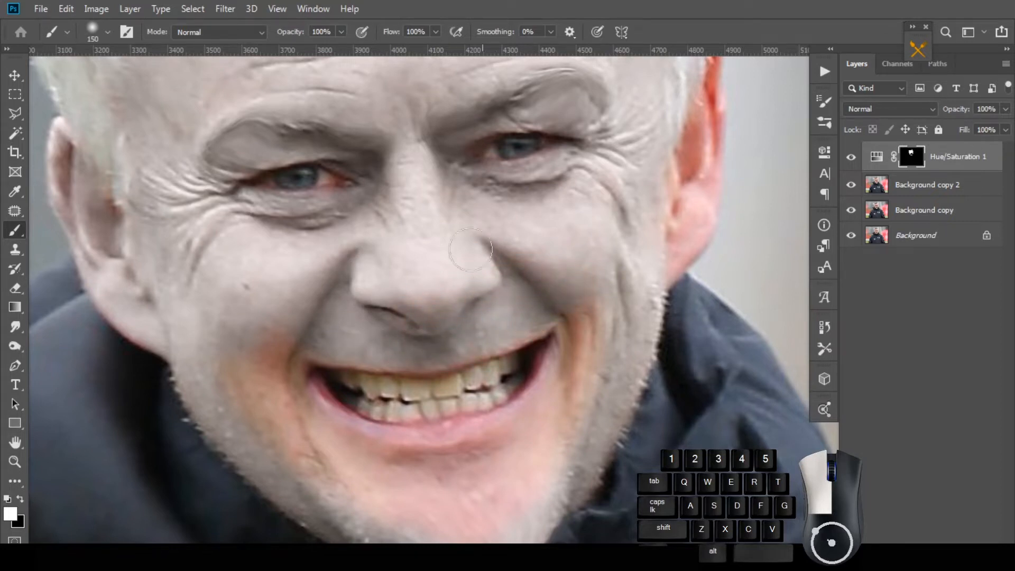
key(bracketleft)
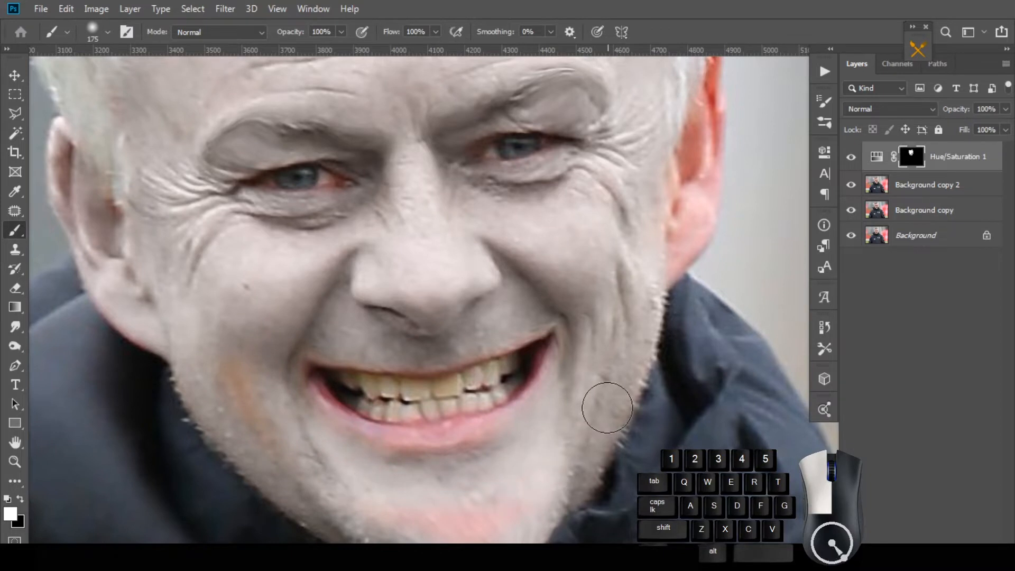
Step: Paint the mask over the remaining coloured skin on the chin and the lower cheek on the image's left side with a 175 px brush
key(space)
mouse_move(607, 407)
mouse_down()
mouse_move(388, 496)
mouse_move(451, 480)
mouse_move(406, 475)
mouse_up()
mouse_move(476, 510)
mouse_down()
mouse_move(453, 521)
mouse_move(500, 520)
mouse_up()
key(space)
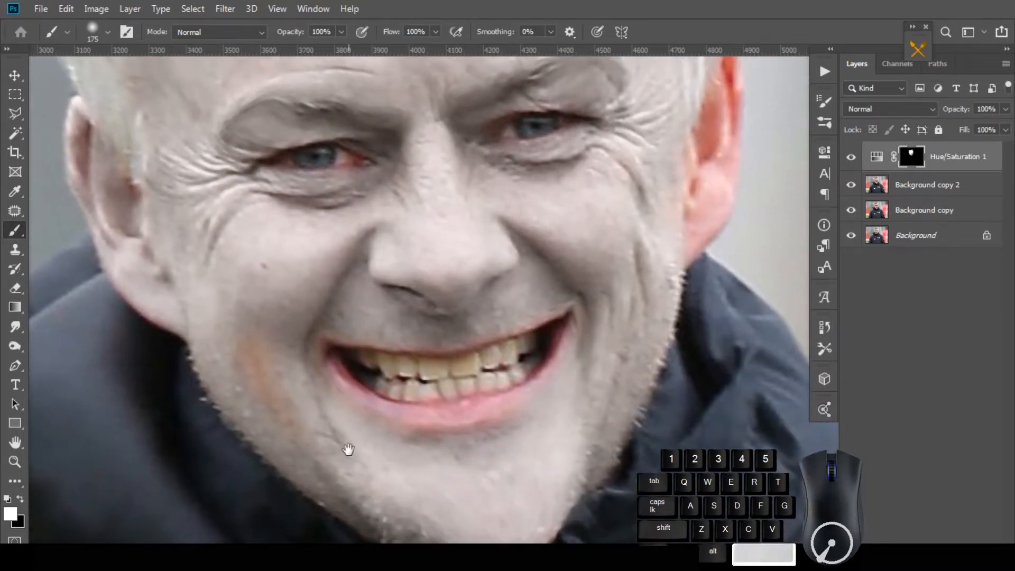
drag(300, 425, 255, 341)
key(space)
Step: Paint the mask over the ear on the image's right side, covering its outer rim with an 80 px brush
scroll(302, 293, down, 2)
drag(564, 140, 529, 224)
scroll(529, 224, up, 2)
key(bracketleft)
key(bracketleft)
key(bracketleft)
key(bracketleft)
key(bracketleft)
drag(566, 176, 535, 331)
key(bracketright)
key(bracketright)
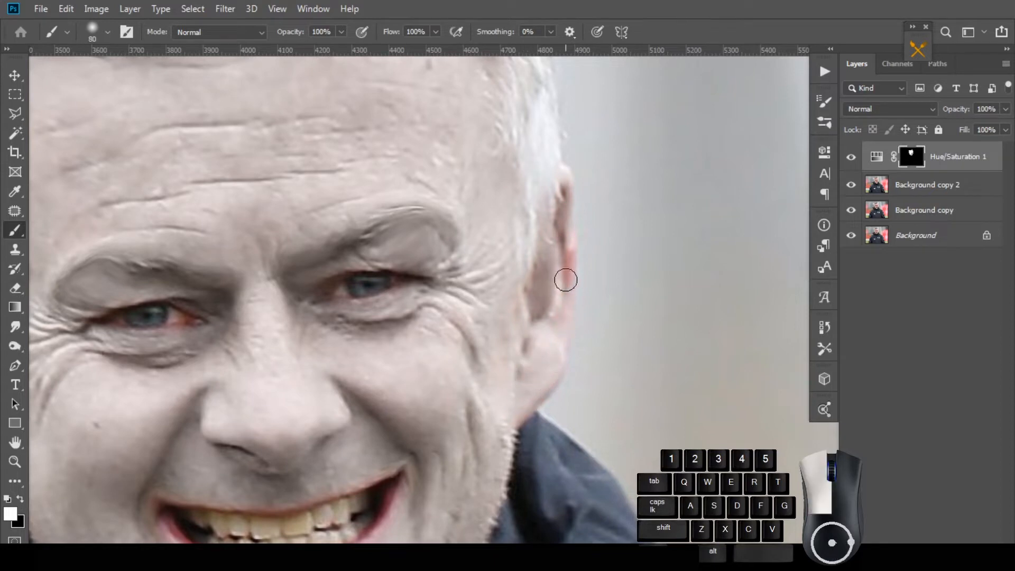
drag(565, 280, 561, 223)
Step: Compare the whole portrait with the Hue/Saturation adjustment hidden and shown
key(space)
scroll(575, 227, down, 5)
drag(574, 262, 566, 306)
scroll(503, 236, down, 2)
scroll(494, 269, up, 1)
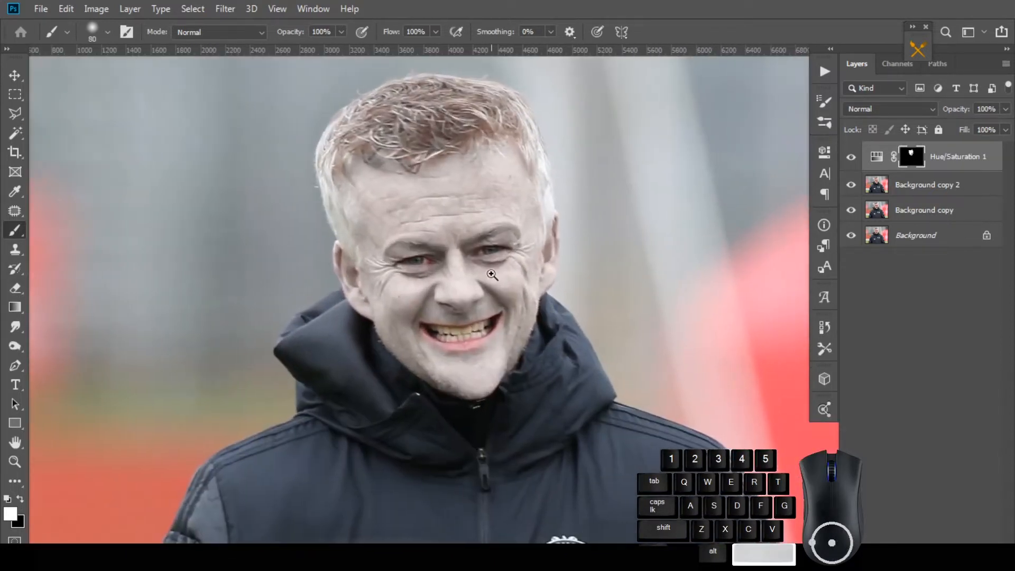
scroll(508, 296, up, 1)
scroll(575, 295, down, 1)
click(851, 161)
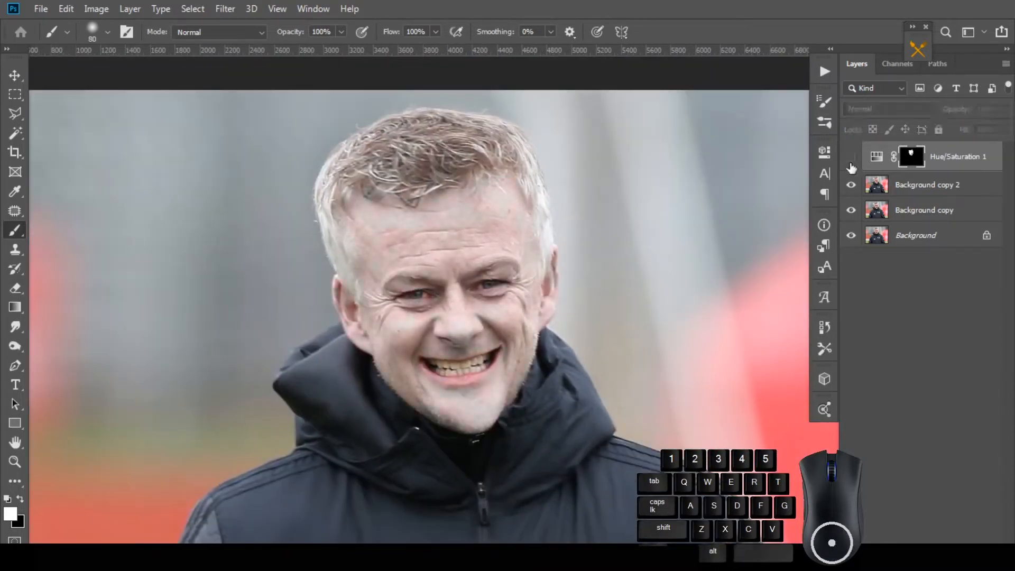
click(851, 164)
Step: Add a new empty layer on top and set the foreground colour to dark red, RGB 150, 6, 19
key(ctrl+shift+alt+n)
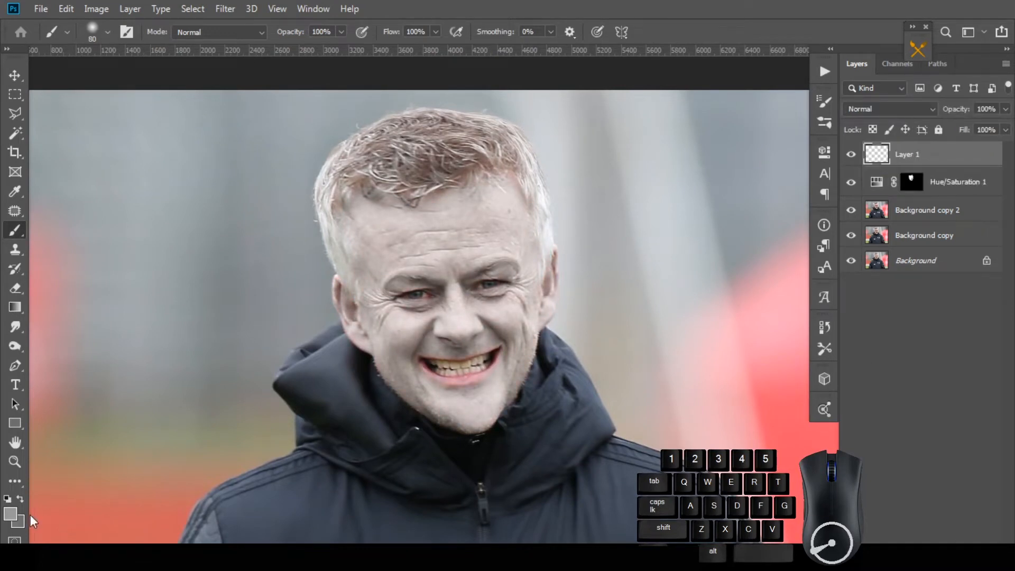
click(10, 514)
click(792, 360)
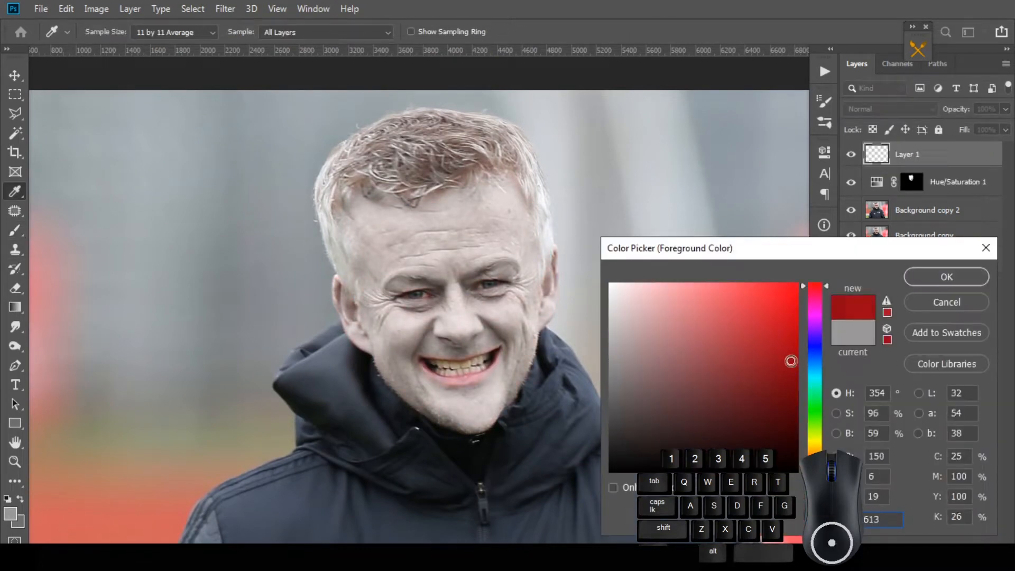
key(Return)
Step: Increase the hardness of the 80 px brush tip for painting the lips
drag(495, 364, 550, 362)
click(412, 413)
right_click(455, 401)
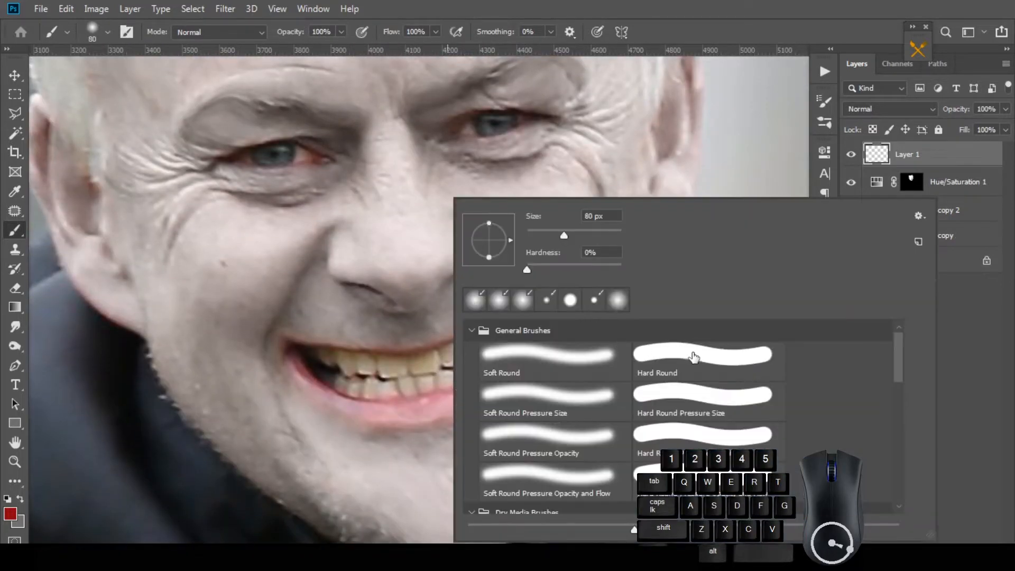
drag(527, 269, 530, 270)
drag(600, 258, 602, 259)
key(Return)
click(404, 414)
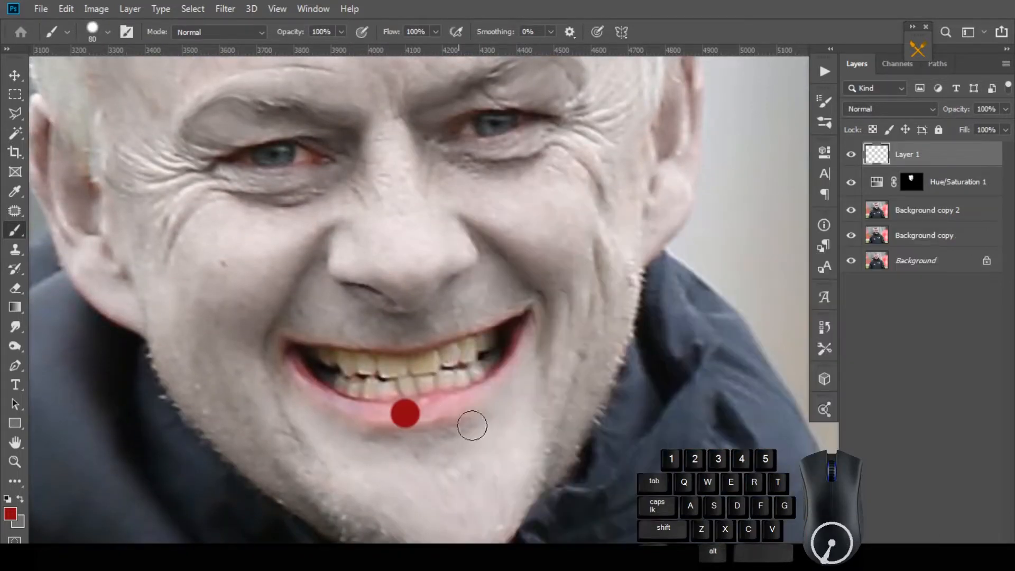
key(ctrl+z)
right_click(548, 338)
key(Return)
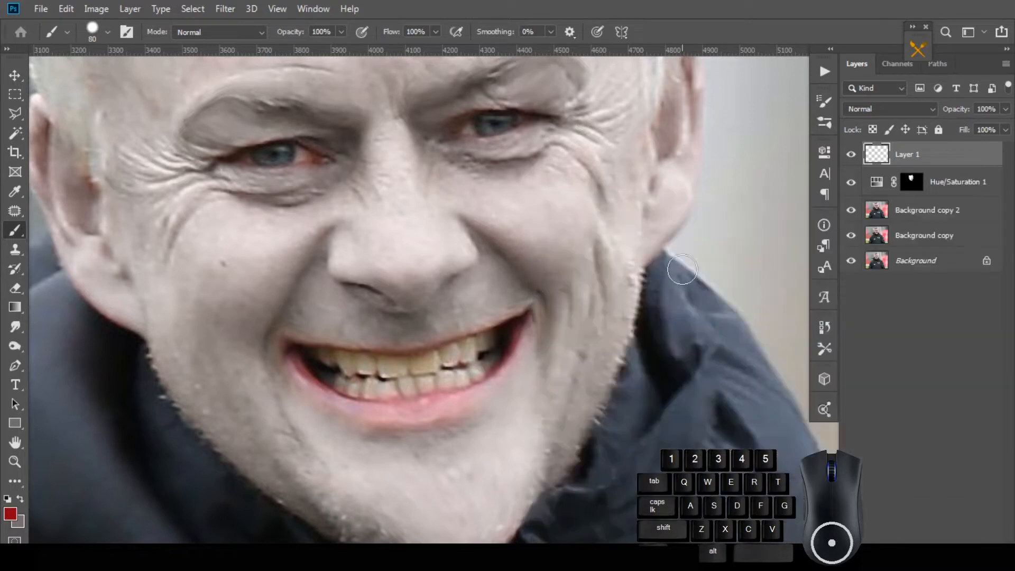
click(408, 408)
key(ctrl+z)
Step: Paint a closed dark red outline over the upper and lower lips with a 35 px brush, extending it past both mouth corners
scroll(435, 326, up, 1)
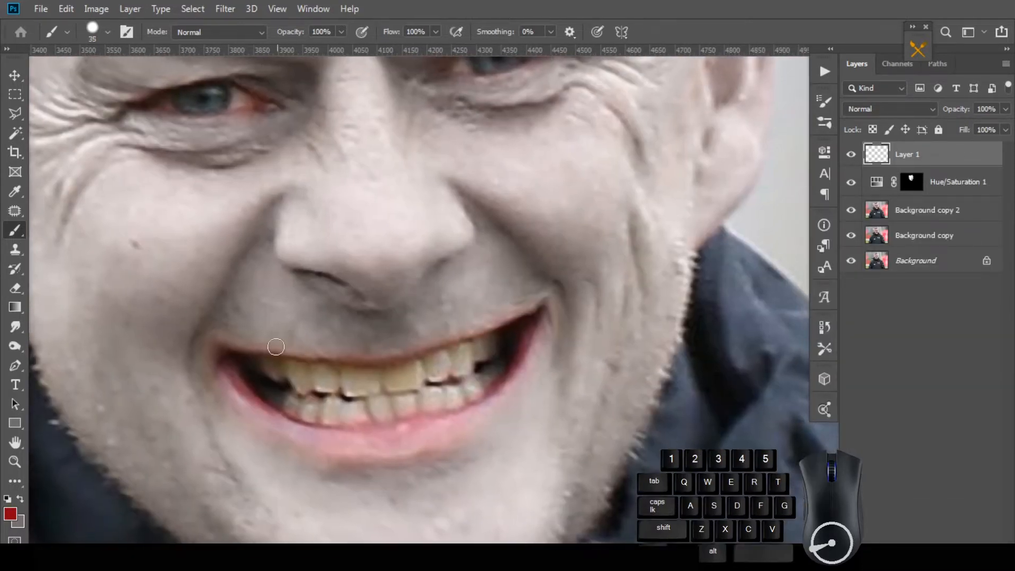
click(224, 343)
drag(280, 358, 407, 354)
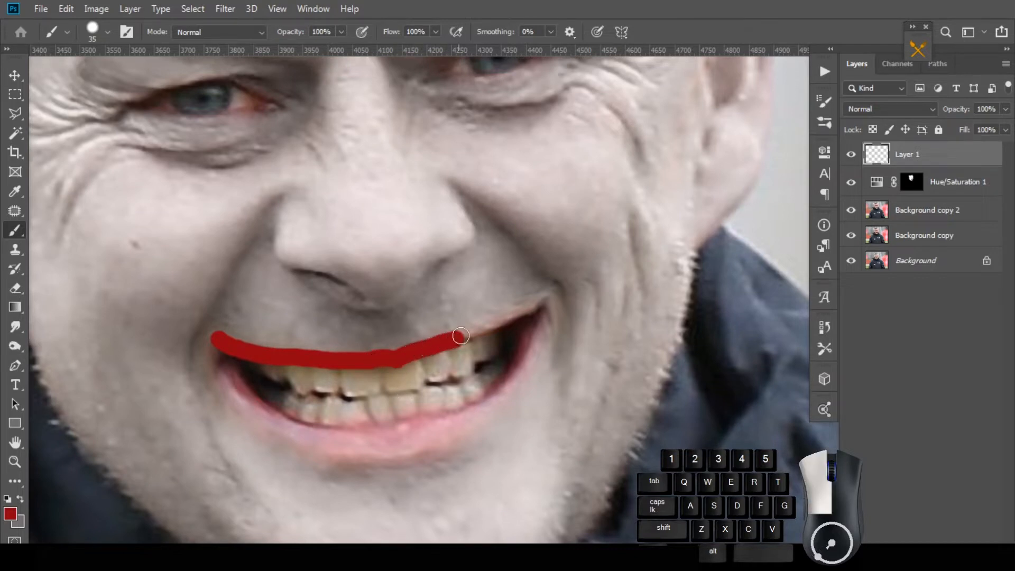
drag(460, 335, 539, 300)
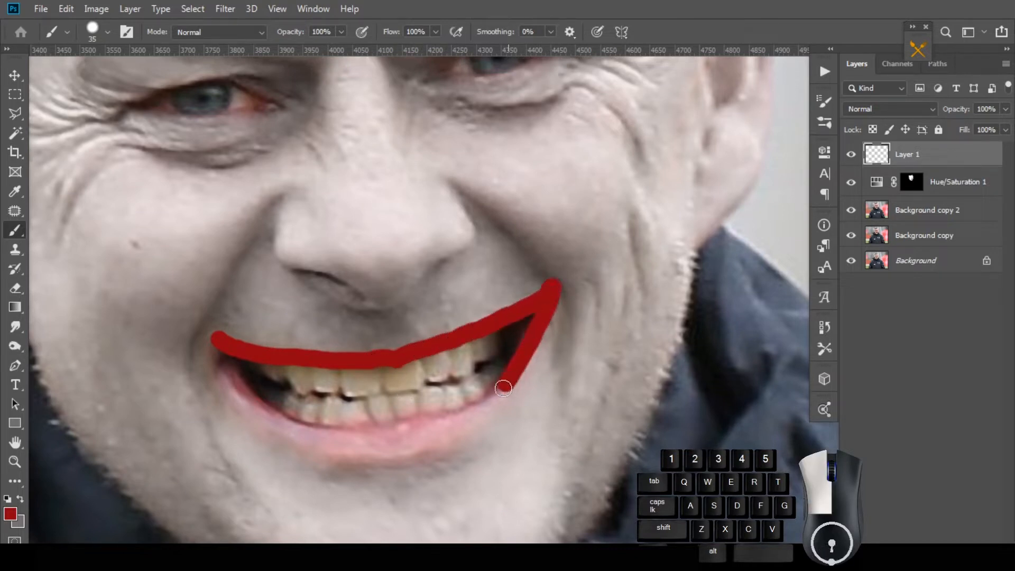
mouse_move(457, 428)
mouse_down()
mouse_move(370, 448)
mouse_move(268, 424)
mouse_up()
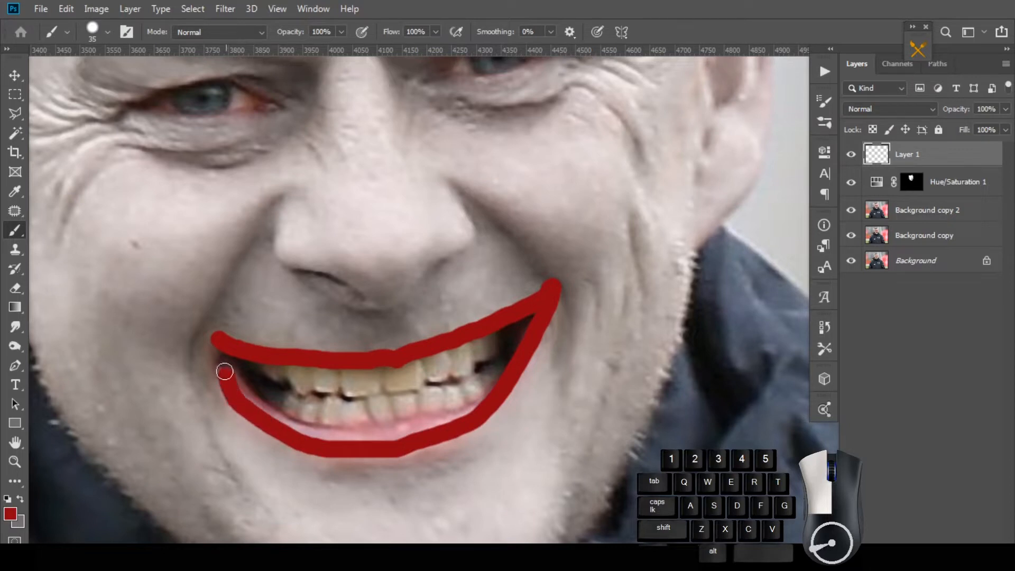
drag(212, 333, 212, 328)
Step: Thicken the lower lip along its outer edge with the 35 px dark red brush
ctrl+click(414, 389)
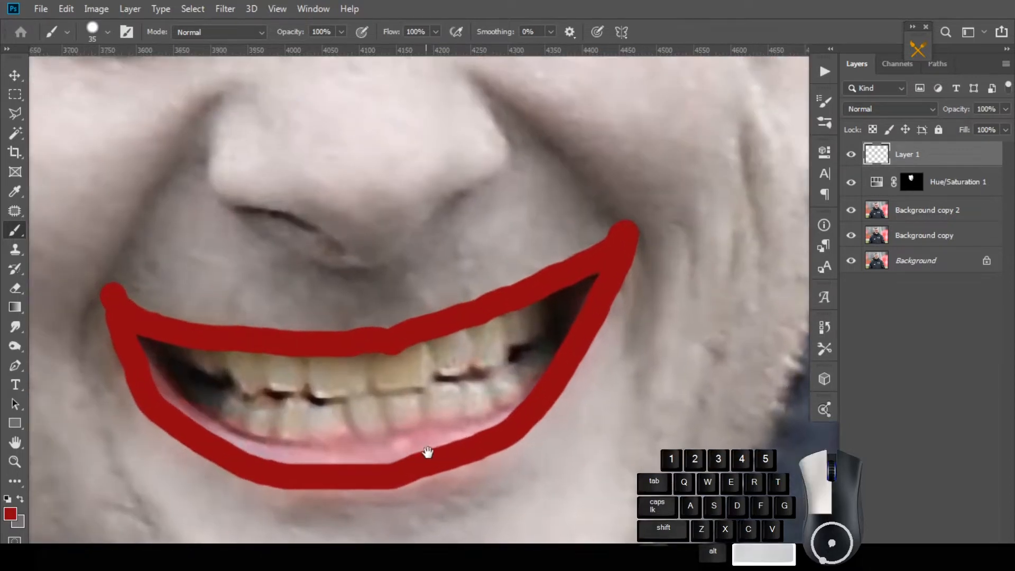
drag(198, 436, 202, 440)
drag(288, 482, 417, 483)
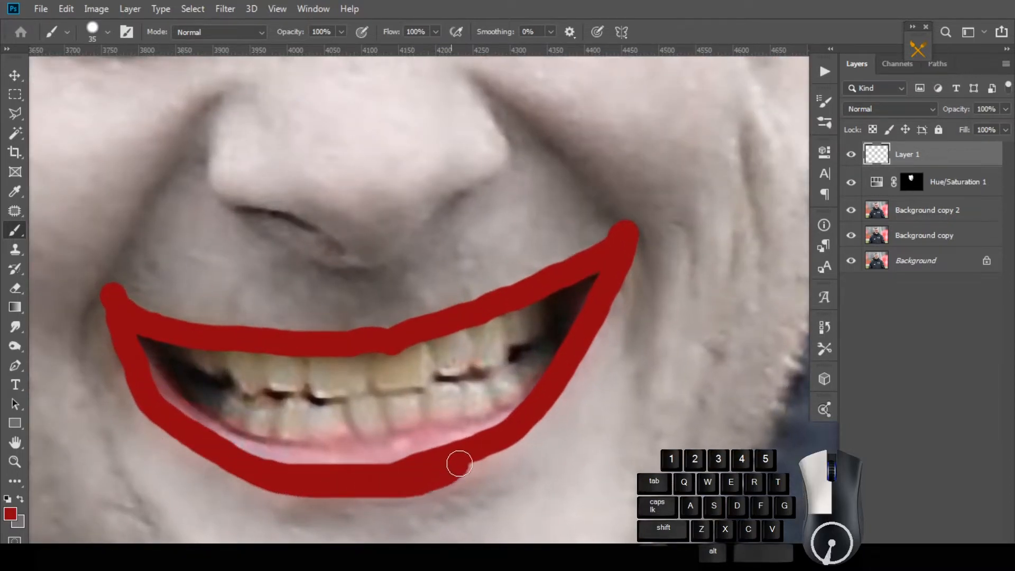
mouse_move(472, 458)
mouse_down()
mouse_move(319, 490)
mouse_move(283, 482)
mouse_up()
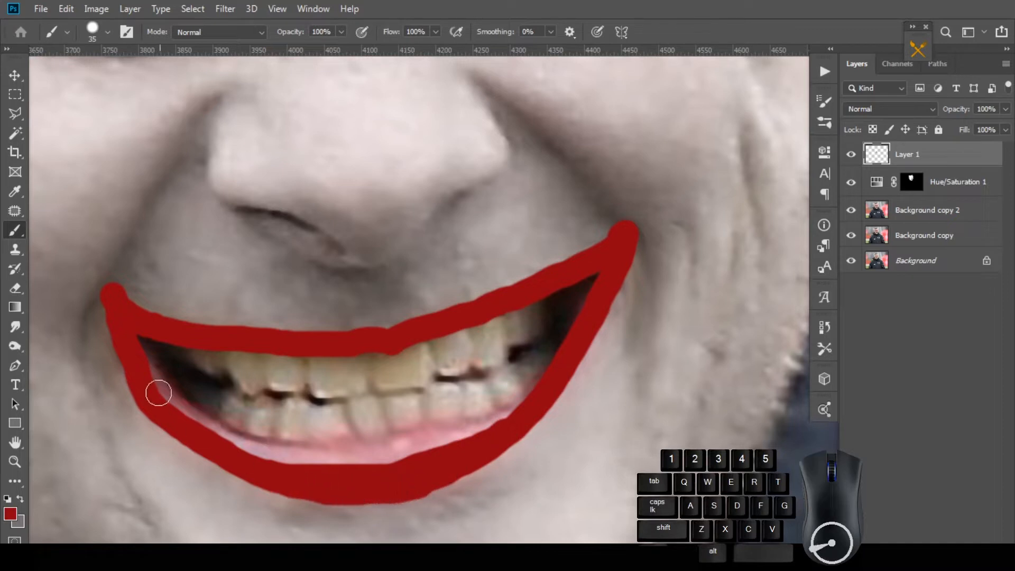
Step: Fill the lower lip up to the bottom teeth and gums with a smaller brush of about 25 px
key(bracketleft)
key(bracketleft)
mouse_move(139, 344)
mouse_down()
mouse_move(188, 414)
mouse_move(229, 444)
mouse_move(372, 459)
mouse_up()
key(bracketright)
key(bracketright)
key(bracketleft)
mouse_move(284, 460)
mouse_down()
mouse_move(516, 417)
mouse_move(544, 376)
mouse_move(535, 393)
mouse_up()
key(bracketleft)
drag(381, 446, 246, 441)
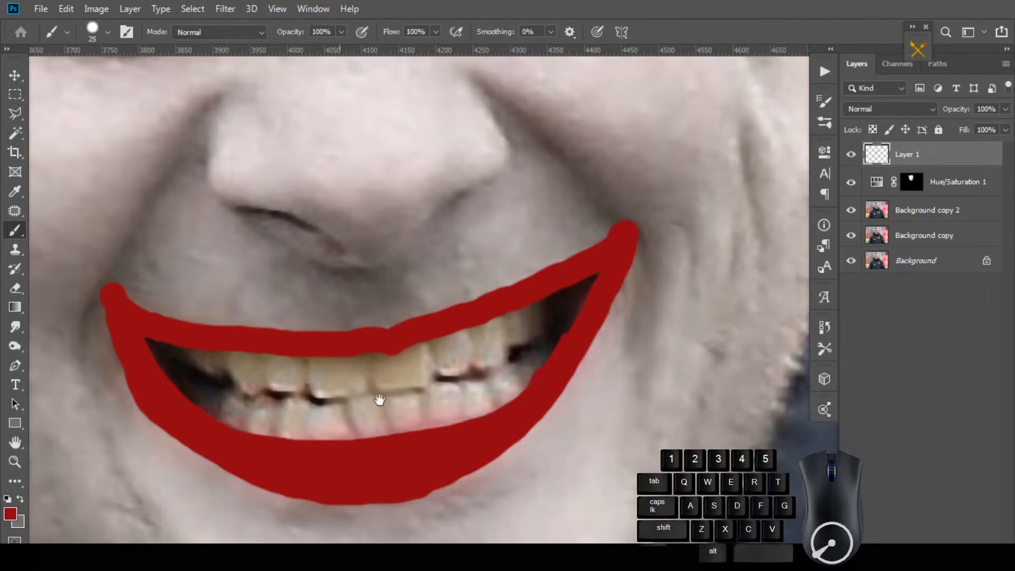
Step: Shape the upper lip into two raised peaks with a notch below the nose, using a 30 px brush
scroll(246, 441, down, 2)
drag(162, 351, 243, 351)
scroll(243, 351, up, 2)
drag(431, 335, 394, 333)
drag(463, 360, 432, 365)
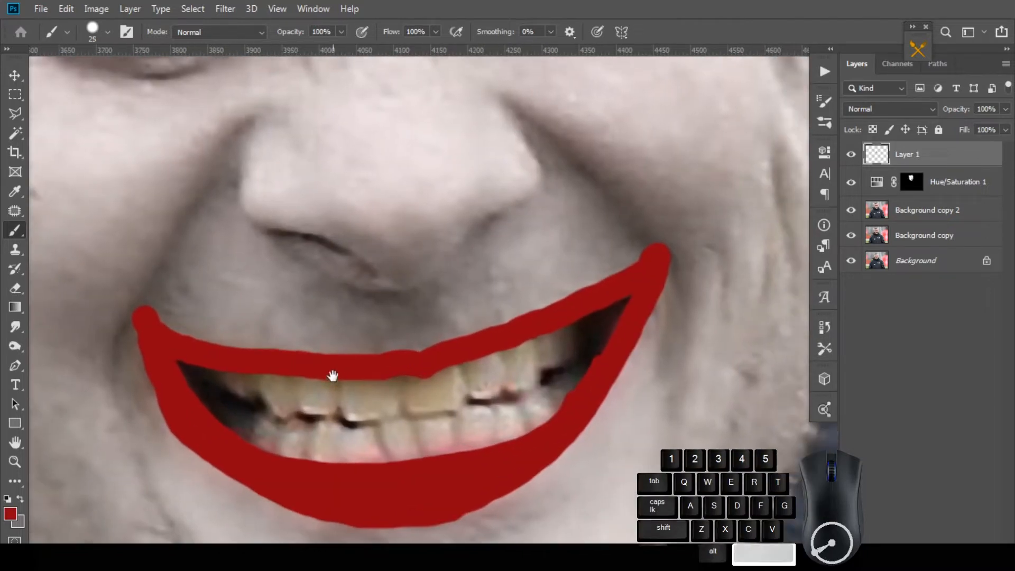
drag(305, 360, 355, 350)
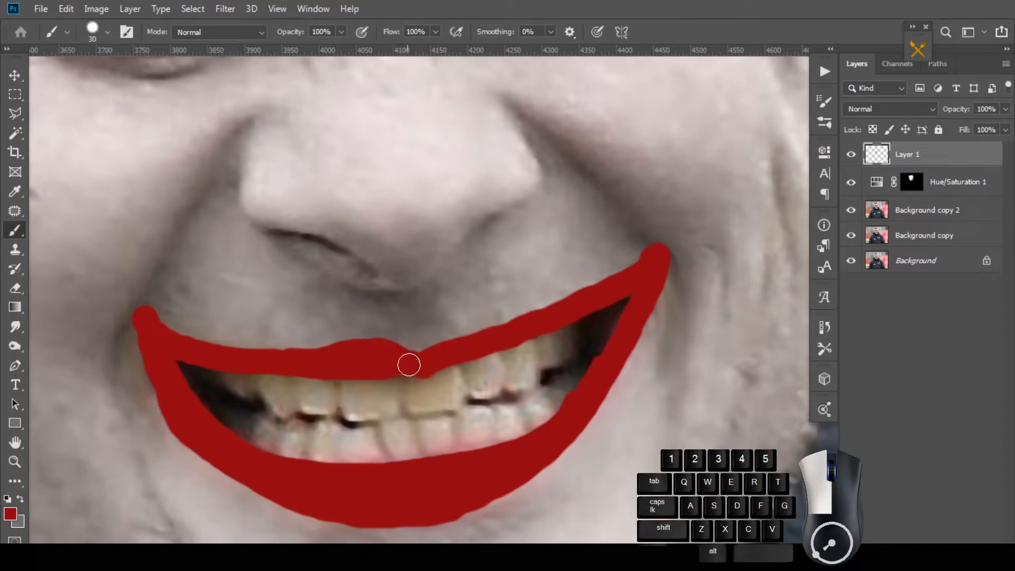
drag(280, 366, 418, 364)
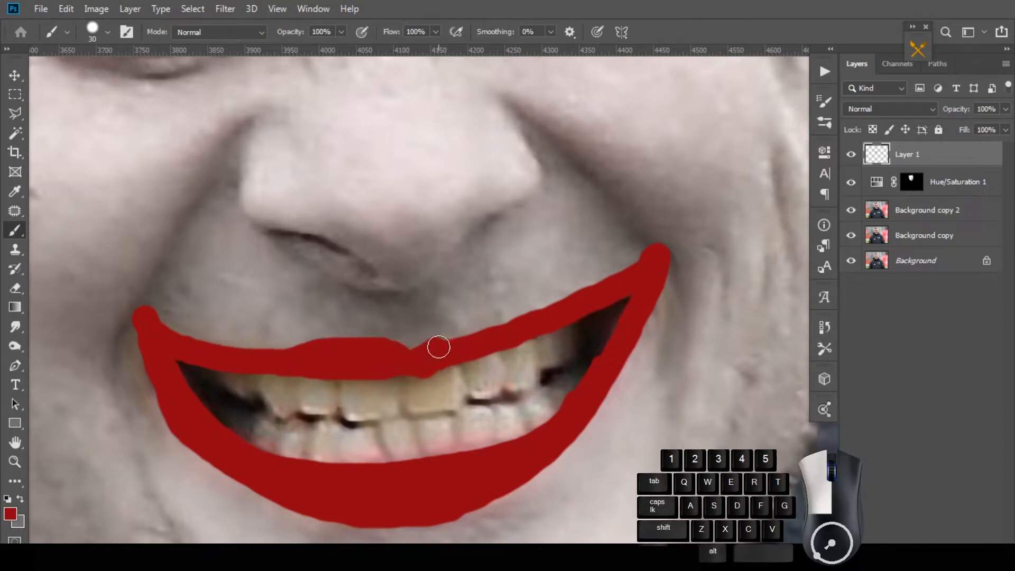
mouse_move(498, 337)
mouse_down()
mouse_move(516, 335)
mouse_move(504, 326)
mouse_up()
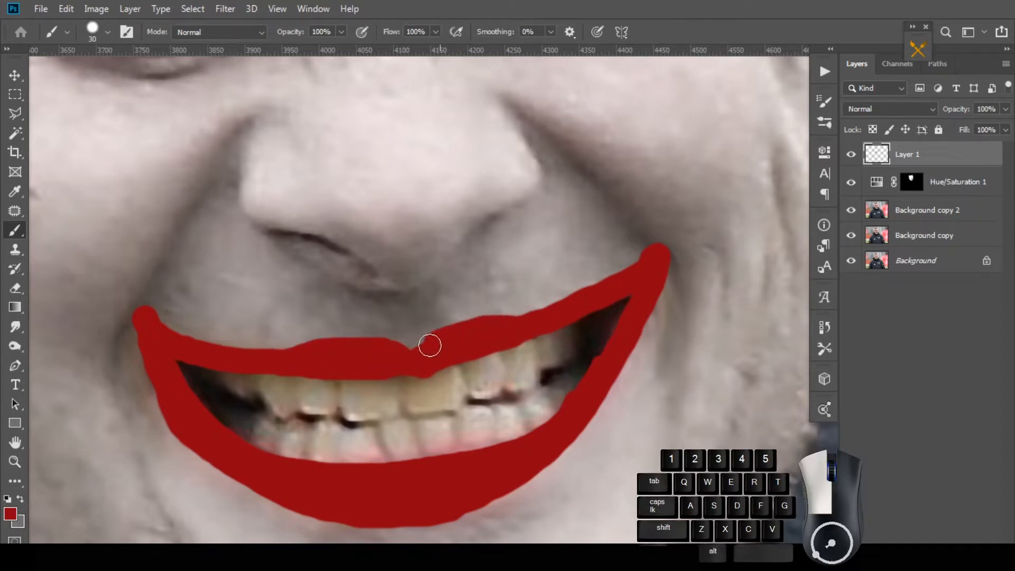
drag(429, 345, 421, 356)
drag(510, 333, 521, 331)
scroll(449, 324, down, 1)
drag(447, 333, 461, 300)
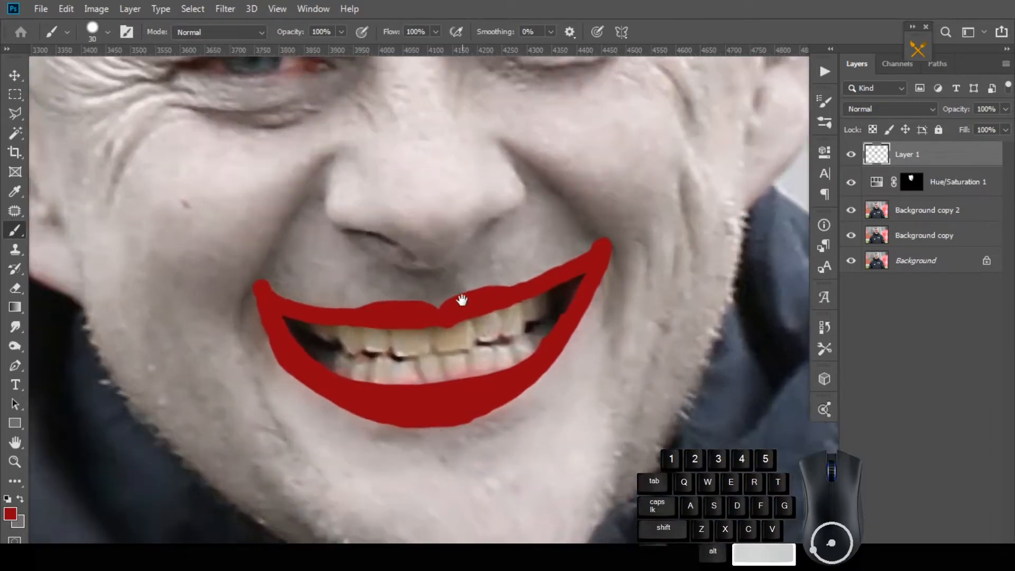
Step: Smooth the middle of the upper lip below the notch with a 20 px brush
scroll(461, 300, up, 1)
key(bracketleft)
key(bracketleft)
drag(403, 351, 437, 354)
scroll(554, 226, down, 2)
drag(525, 179, 477, 291)
scroll(481, 300, up, 1)
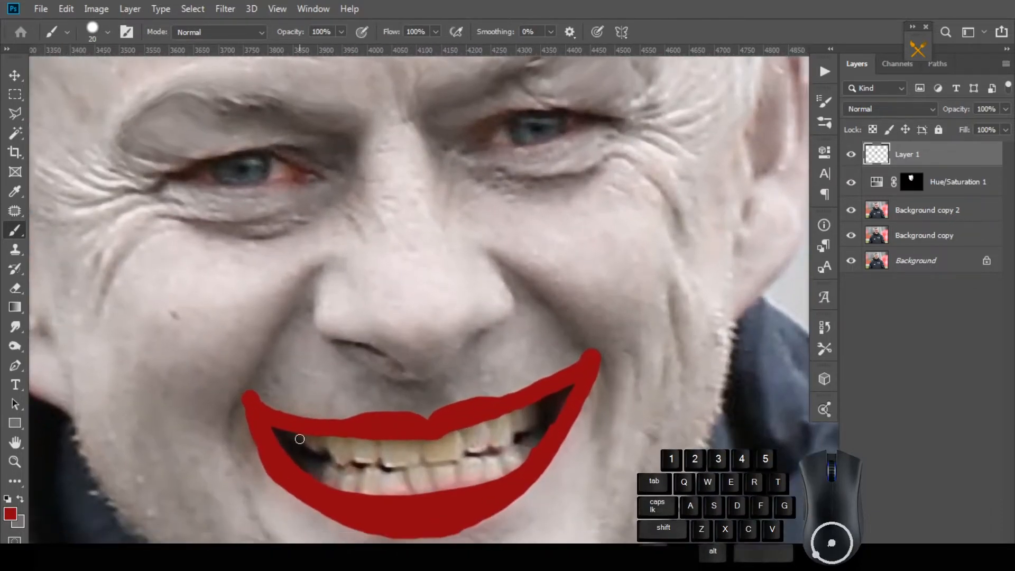
Step: Thicken and smooth the lips at both mouth corners and along their sides with brushes of 25 to 35 px
scroll(302, 404, up, 1)
key(bracketright)
key(bracketright)
key(bracketright)
key(bracketleft)
drag(226, 419, 227, 420)
drag(249, 474, 251, 477)
key(bracketright)
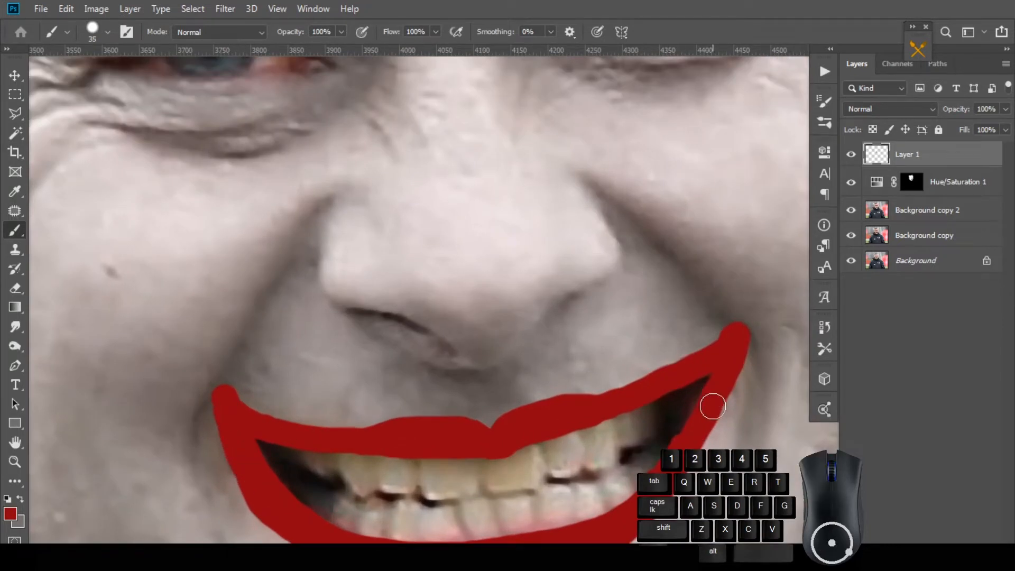
mouse_move(726, 380)
mouse_down()
mouse_move(727, 332)
mouse_move(706, 378)
mouse_up()
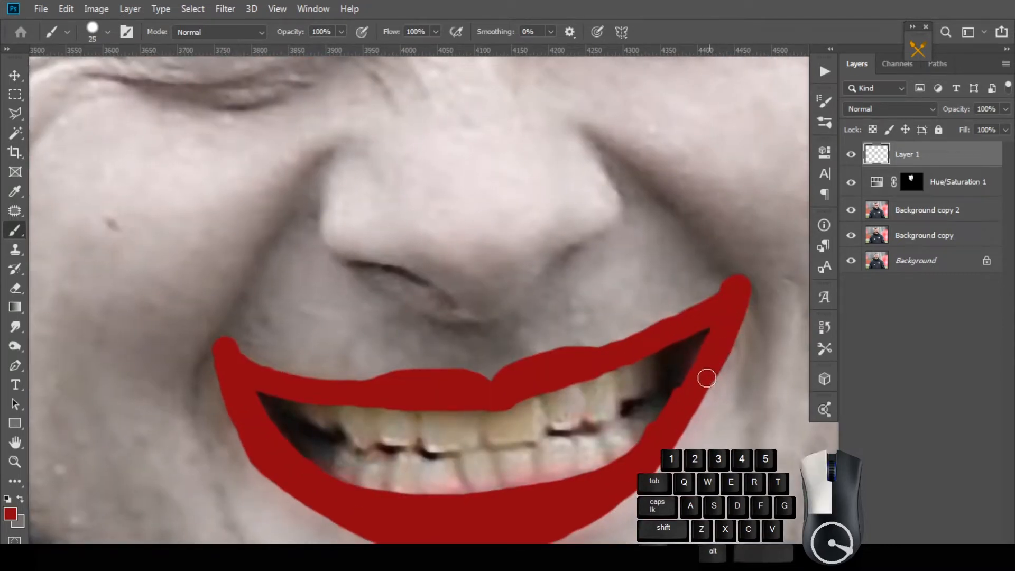
drag(672, 435, 530, 534)
drag(730, 325, 729, 323)
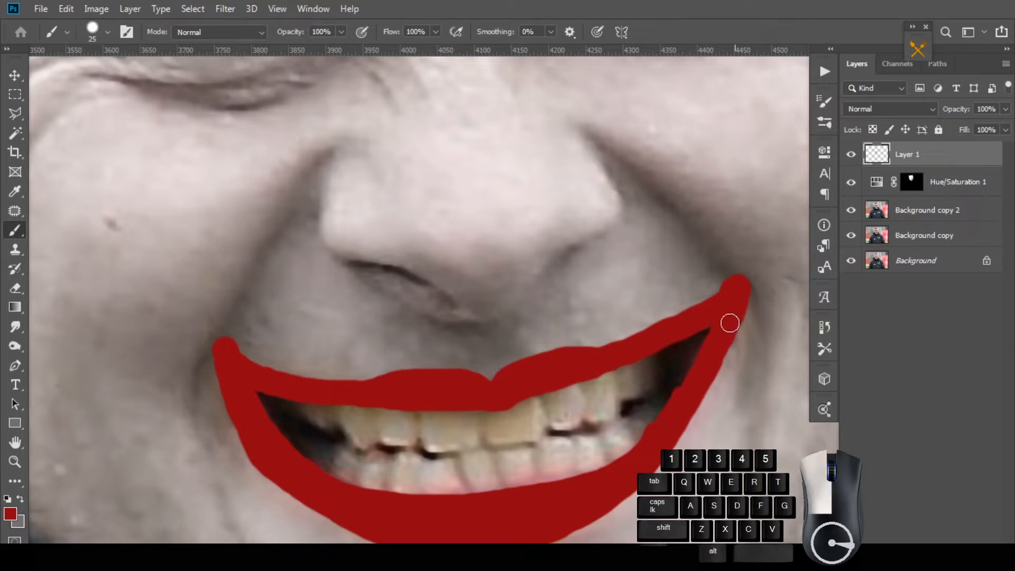
drag(691, 399, 677, 426)
mouse_move(493, 417)
mouse_down()
mouse_move(462, 410)
mouse_move(407, 428)
mouse_up()
Step: Paint a filled dark red patch over the nose with a 45 px brush and smooth its upper edge at 35 px
scroll(407, 429, down, 1)
drag(299, 312, 349, 320)
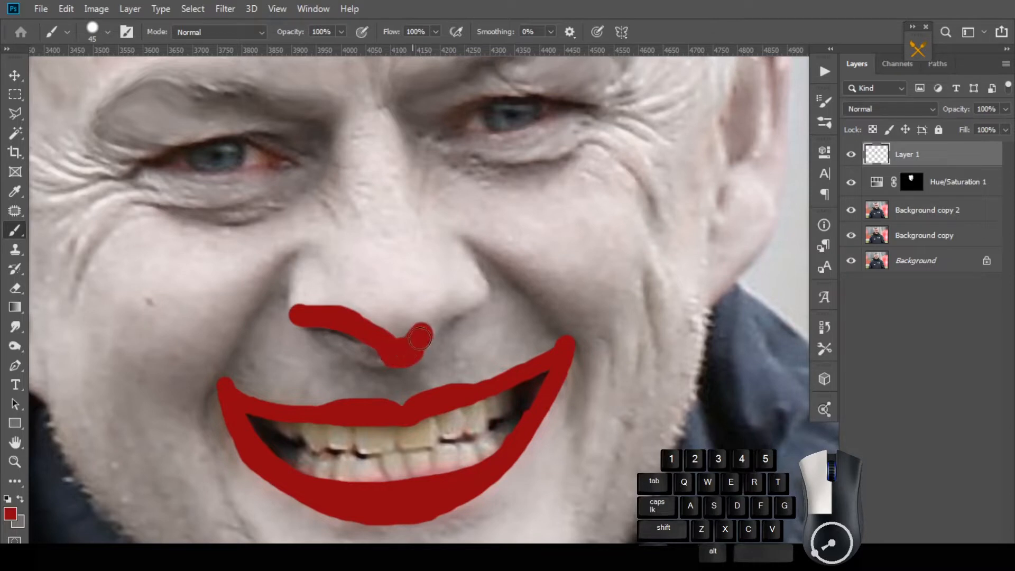
drag(481, 295, 478, 289)
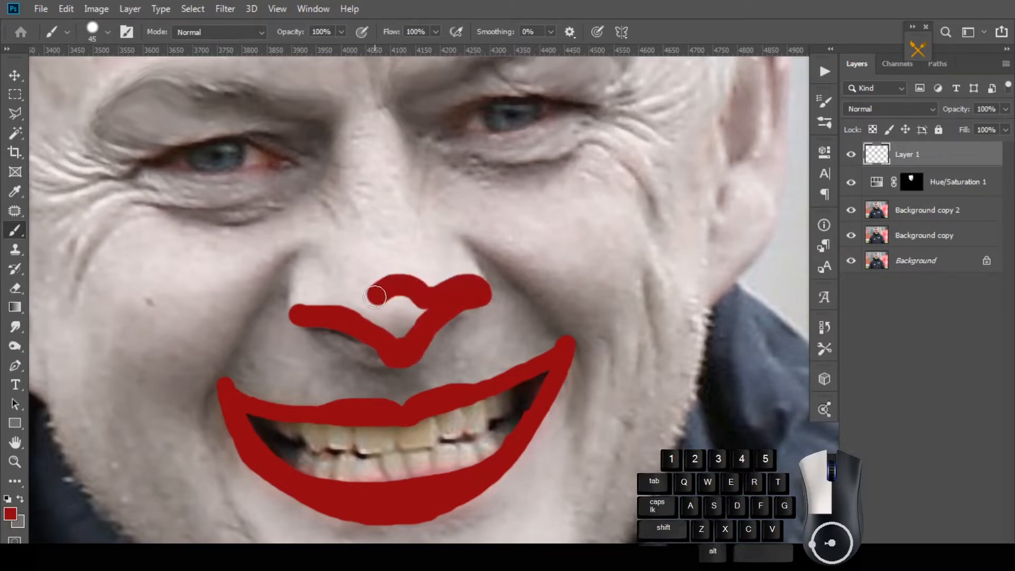
mouse_move(376, 296)
mouse_down()
mouse_move(307, 313)
mouse_move(366, 302)
mouse_move(311, 302)
mouse_move(298, 313)
mouse_move(467, 306)
mouse_move(430, 299)
mouse_move(380, 317)
mouse_move(410, 324)
mouse_move(413, 288)
mouse_up()
mouse_move(414, 288)
mouse_down()
mouse_move(350, 304)
mouse_move(406, 350)
mouse_move(458, 335)
mouse_move(455, 323)
mouse_up()
key(bracketleft)
key(bracketleft)
ctrl+click(418, 304)
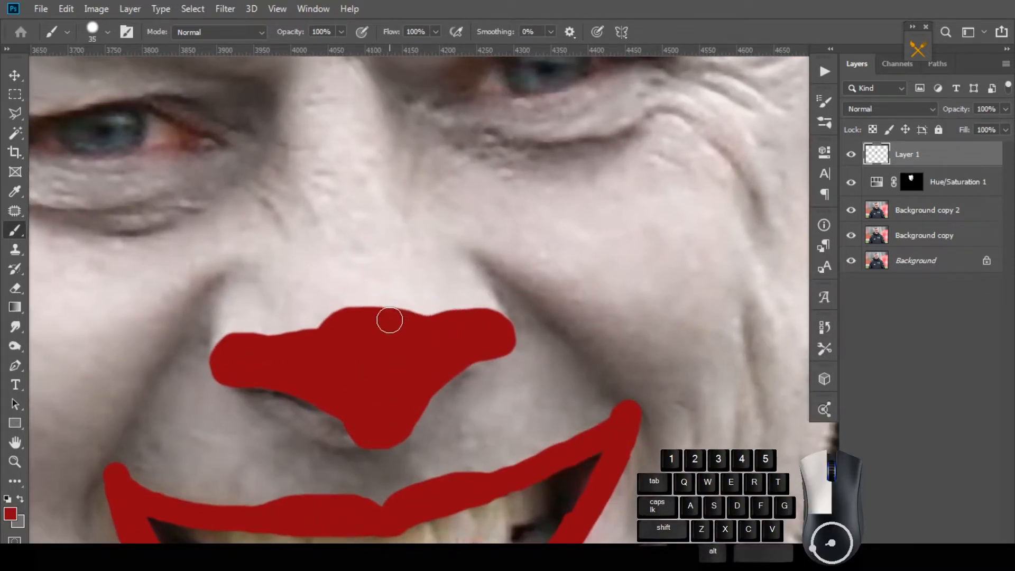
mouse_move(390, 320)
mouse_down()
mouse_move(348, 323)
mouse_move(394, 318)
mouse_move(416, 344)
mouse_move(329, 336)
mouse_up()
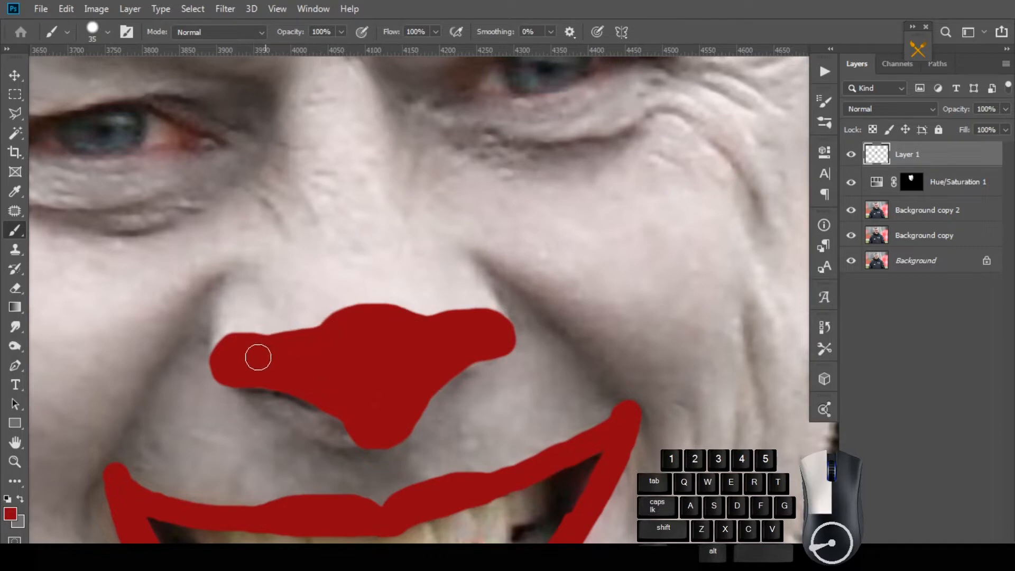
Step: Set the blend mode of the painted lips and nose layer to Multiply
key(ctrl+minus)
click(917, 105)
click(867, 161)
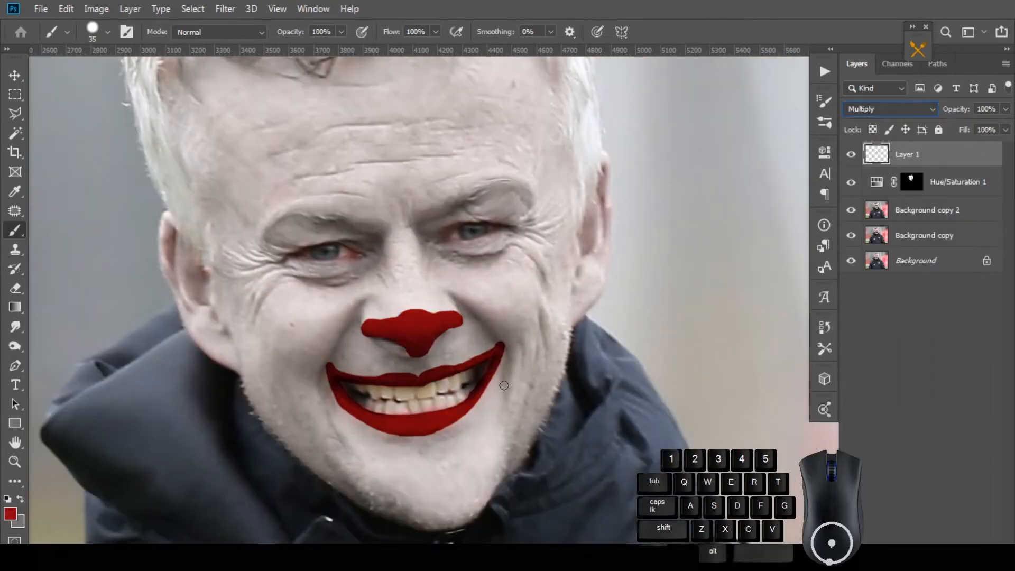
scroll(442, 335, down, 3)
key(v)
scroll(453, 322, up, 5)
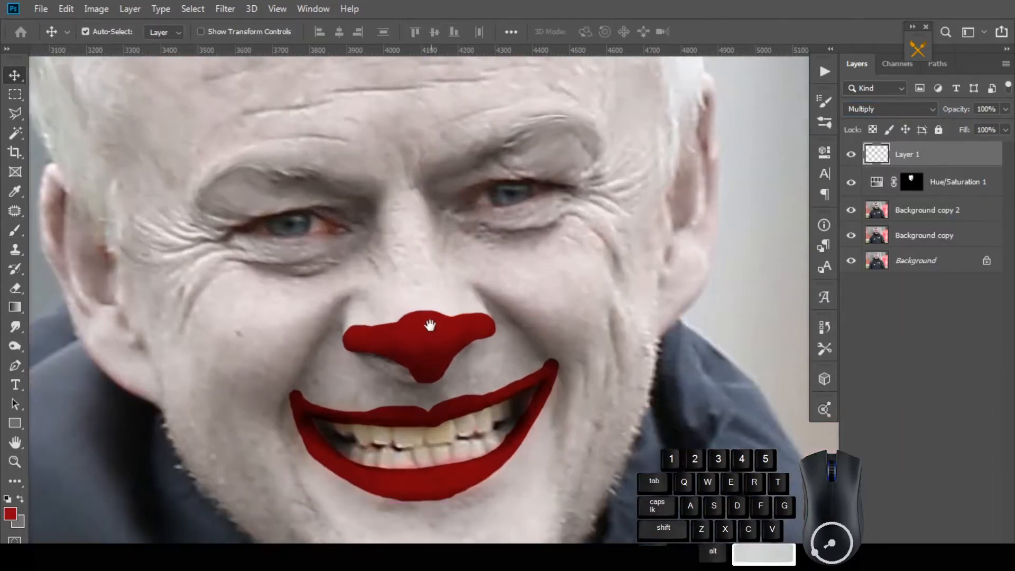
scroll(430, 325, up, 2)
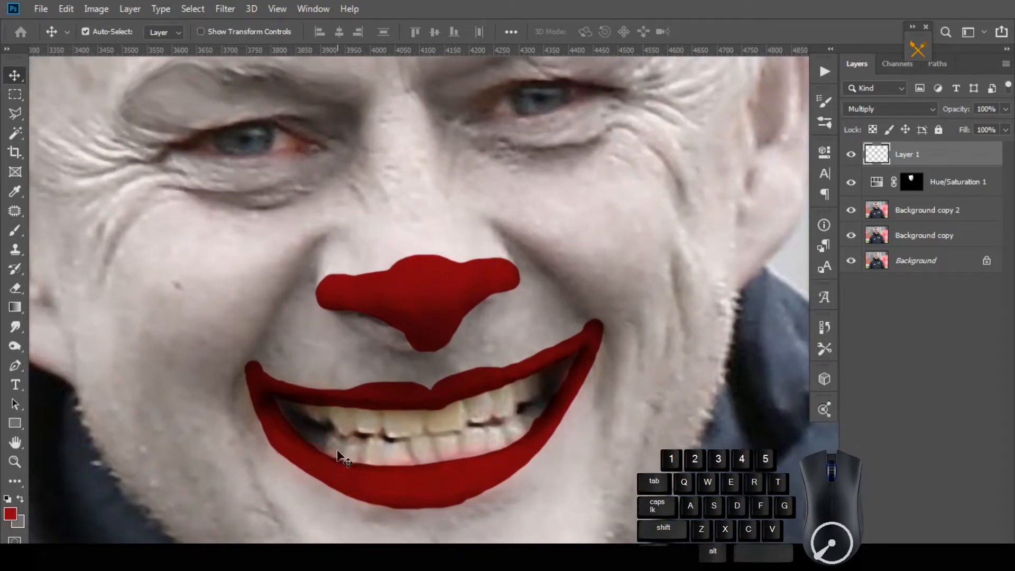
Step: Erase the uneven outer lip edges and trim both mouth corners to sharp points with a 40 px eraser
click(15, 288)
drag(247, 419, 272, 465)
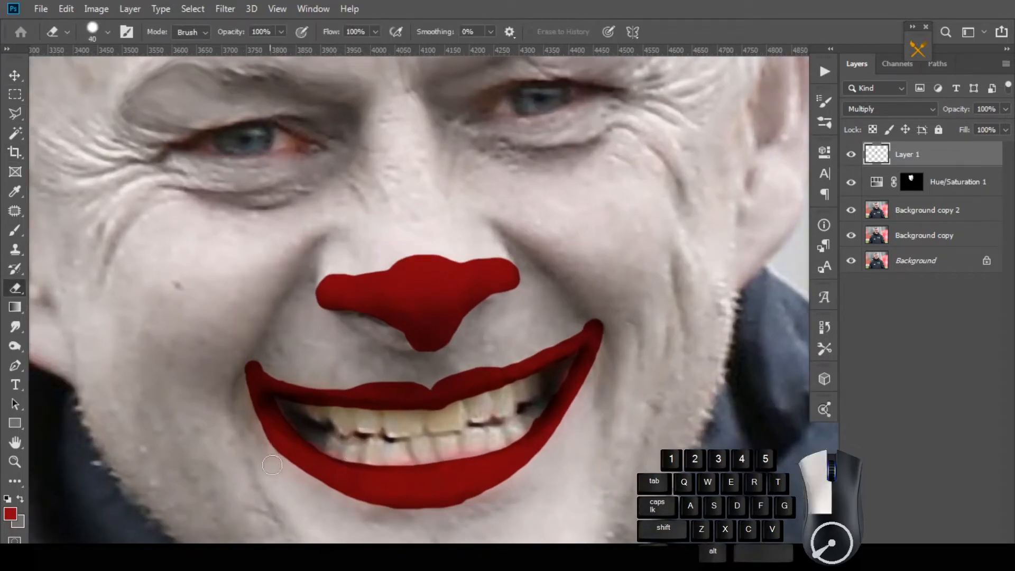
scroll(262, 447, up, 2)
drag(245, 399, 270, 448)
drag(600, 391, 501, 391)
drag(133, 319, 128, 361)
mouse_move(152, 300)
mouse_down()
mouse_move(160, 314)
mouse_move(126, 318)
mouse_move(130, 338)
mouse_up()
drag(670, 244, 676, 251)
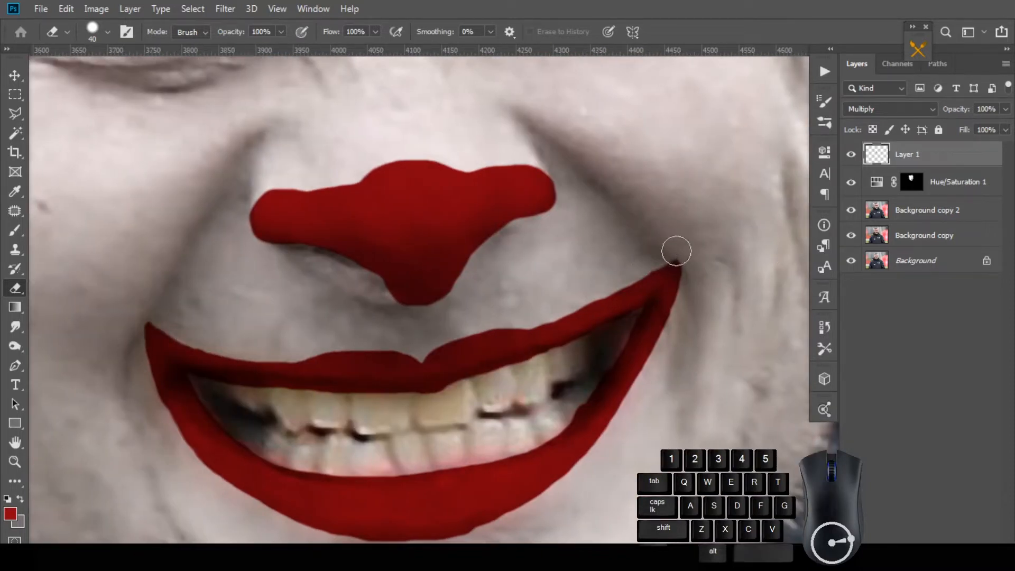
scroll(438, 263, down, 3)
scroll(352, 256, up, 3)
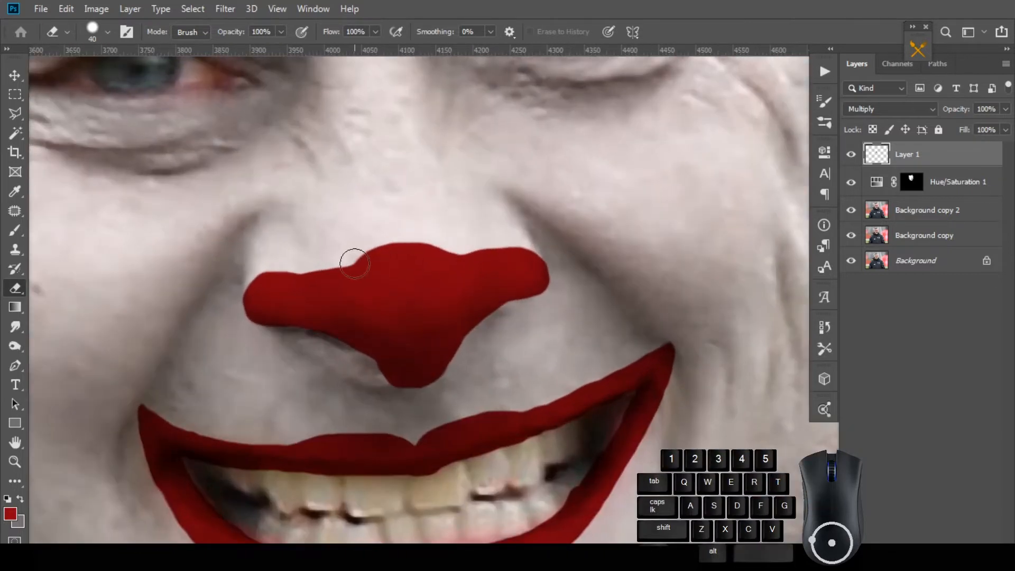
Step: Round out the upper edge of the red nose on both sides with the 35 px brush
key(b)
mouse_move(293, 284)
mouse_down()
mouse_move(339, 281)
mouse_move(271, 283)
mouse_up()
key(ctrl+z)
drag(332, 281, 272, 282)
mouse_move(489, 267)
mouse_down()
mouse_move(532, 262)
mouse_move(523, 277)
mouse_move(489, 276)
mouse_up()
key(space)
alt+click(483, 277)
ctrl+click(414, 285)
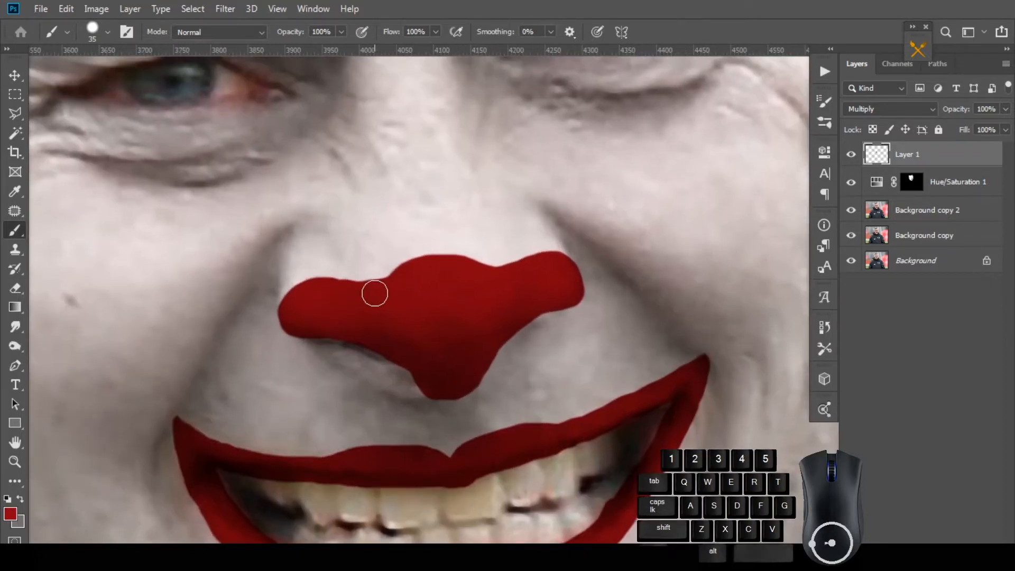
drag(375, 293, 325, 295)
alt+click(349, 306)
alt+click(454, 320)
alt+click(535, 295)
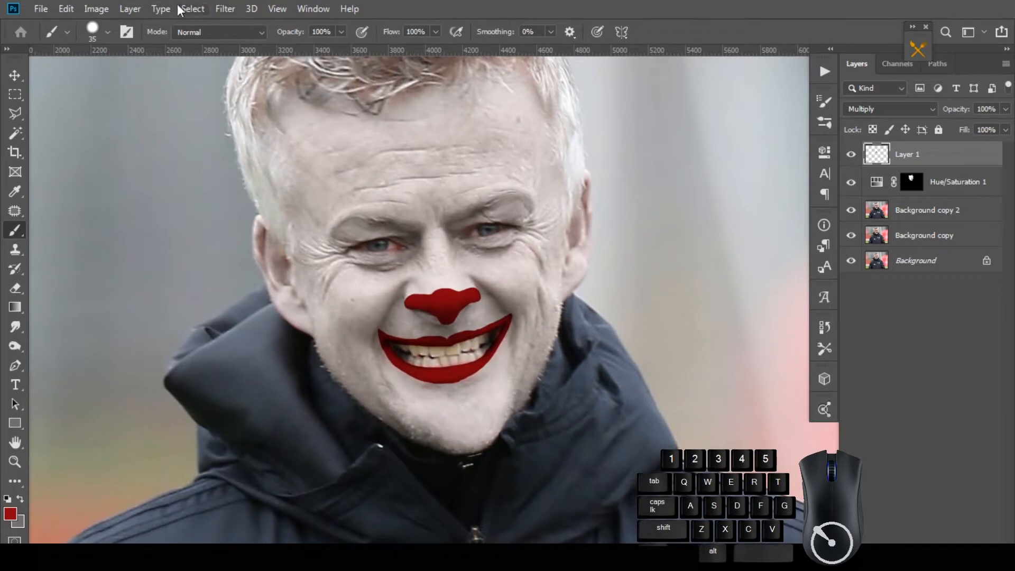
Step: Apply a Levels adjustment to the lips and nose layer with the white input level at 251
click(161, 9)
click(312, 99)
mouse_move(868, 277)
mouse_down()
mouse_move(842, 276)
mouse_move(864, 278)
mouse_up()
click(929, 139)
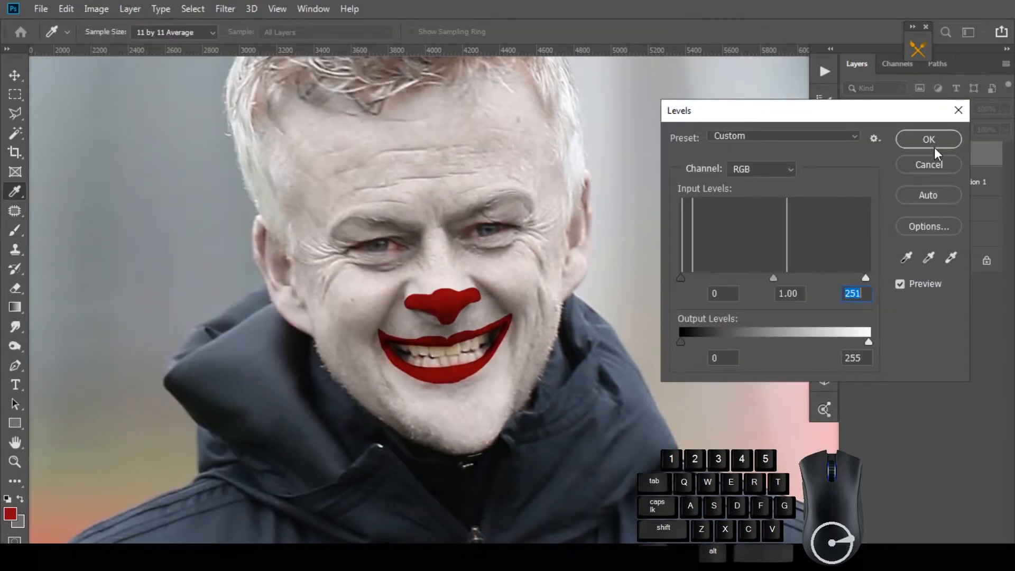
Step: Add a new empty layer above the lips and nose layer and enlarge the brush to 70 px
key(v)
scroll(481, 311, up, 2)
key(ctrl+shift+alt+n)
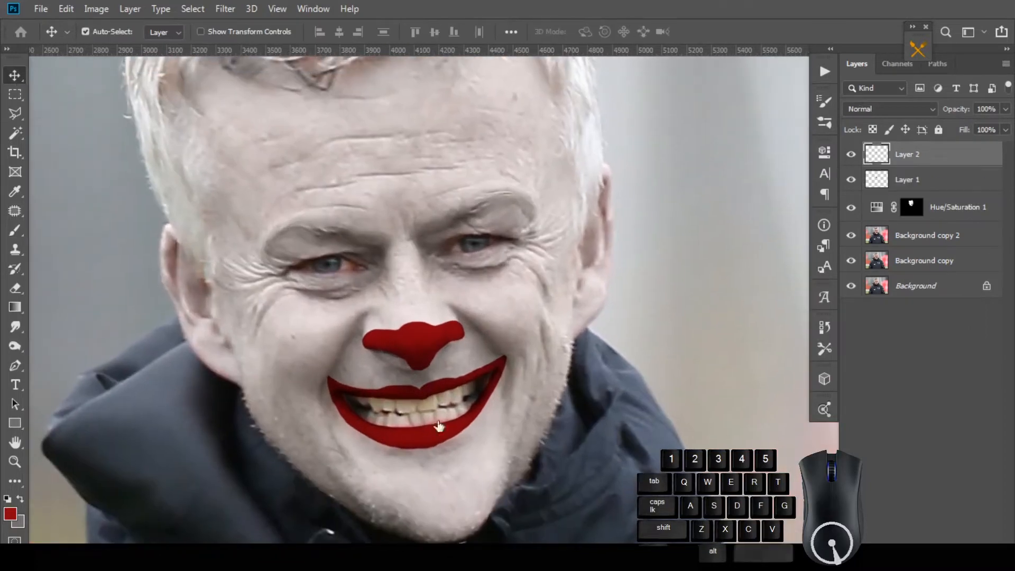
scroll(465, 330, up, 2)
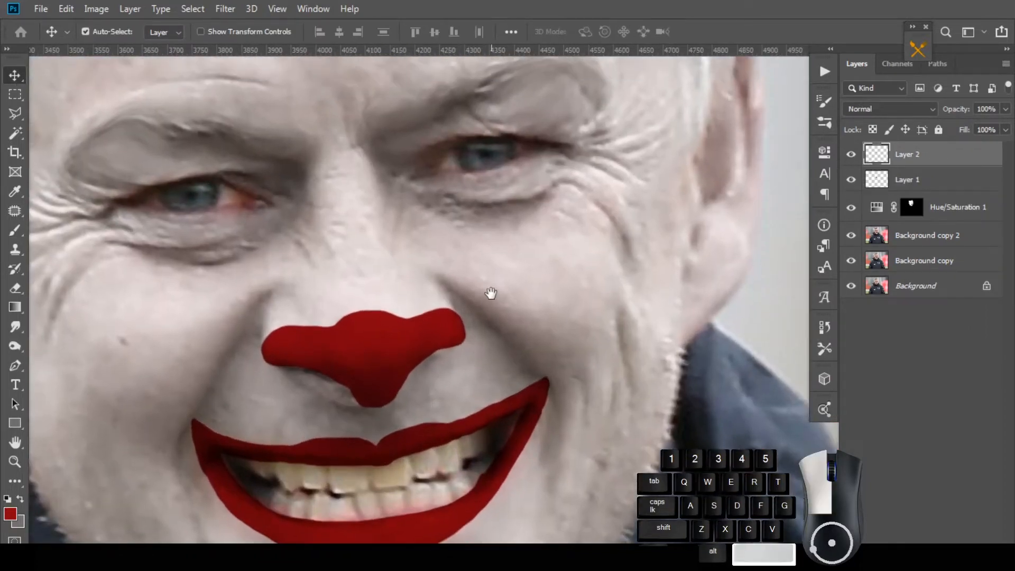
alt+click(492, 284)
drag(492, 285, 486, 310)
click(15, 231)
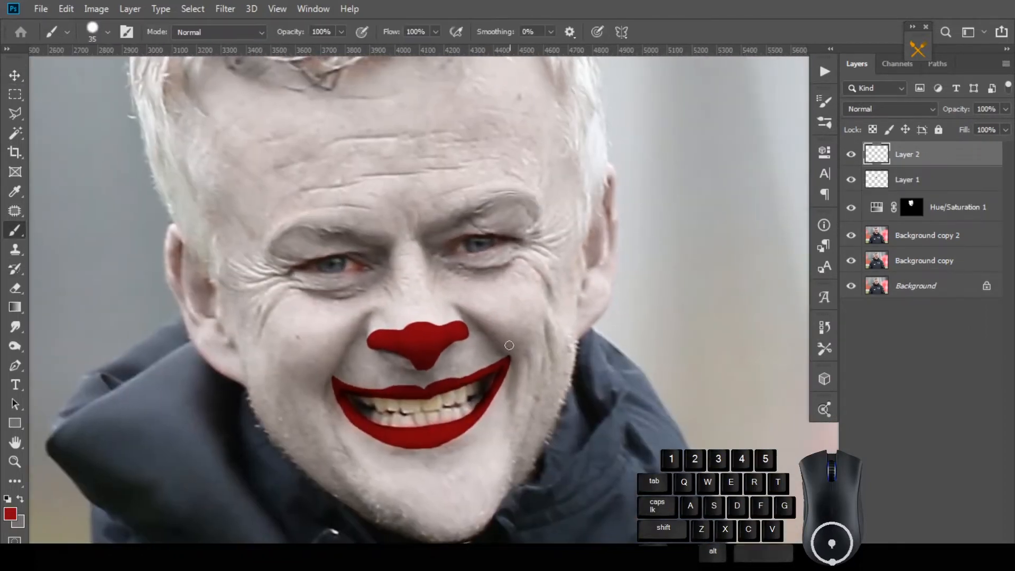
right_click(561, 325)
drag(628, 236, 646, 238)
scroll(511, 364, down, 1)
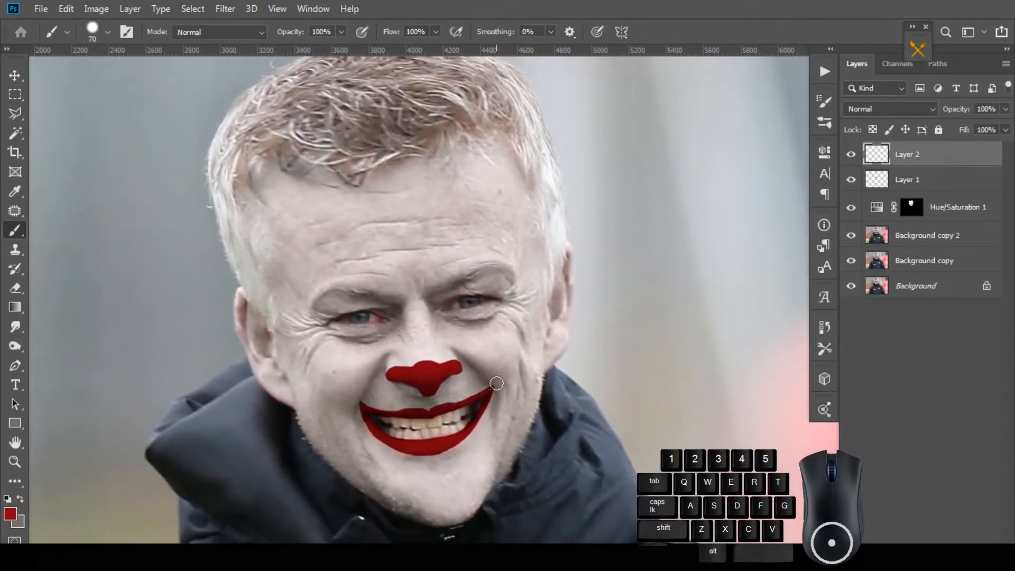
Step: Paint a dark red stripe from each mouth corner up across the eye to the forehead with a 60 px brush
mouse_move(496, 383)
mouse_down()
mouse_move(505, 374)
mouse_move(498, 346)
mouse_move(506, 369)
mouse_move(431, 201)
mouse_up()
key(ctrl+z)
drag(355, 398, 337, 388)
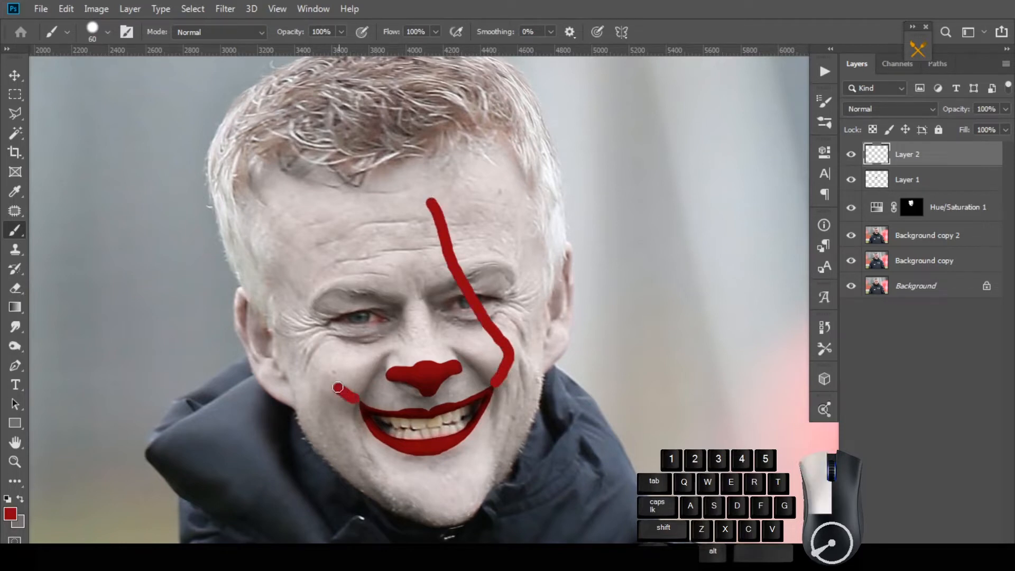
drag(345, 333, 361, 207)
drag(431, 202, 430, 197)
scroll(411, 227, up, 1)
mouse_move(425, 289)
mouse_down()
mouse_move(421, 264)
mouse_move(429, 271)
mouse_up()
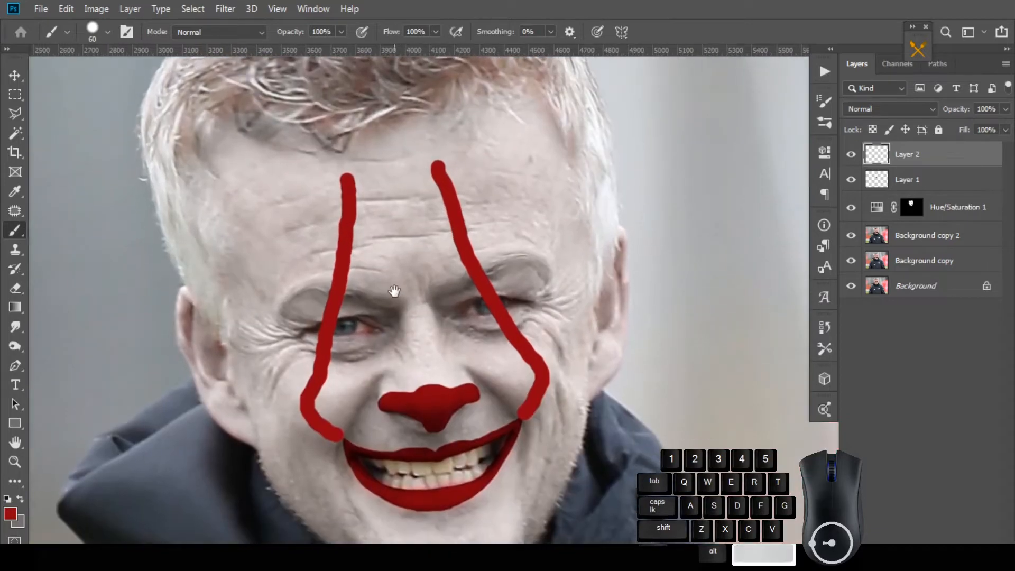
scroll(411, 240, up, 1)
scroll(454, 295, down, 1)
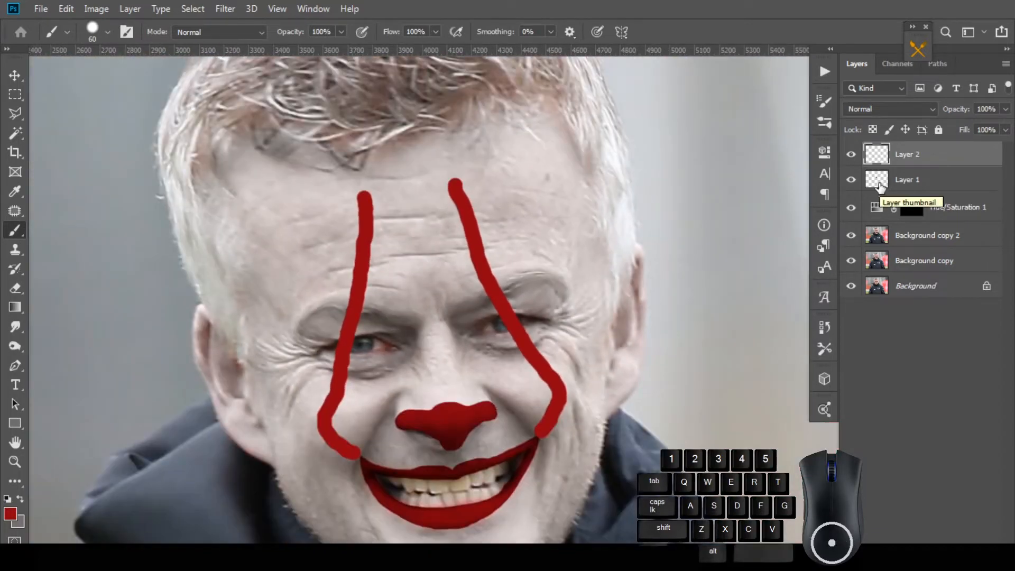
Step: Try the Multiply blend mode on the stripe layer and return it to Normal
scroll(424, 247, up, 1)
drag(424, 250, 476, 244)
scroll(489, 206, down, 1)
click(889, 108)
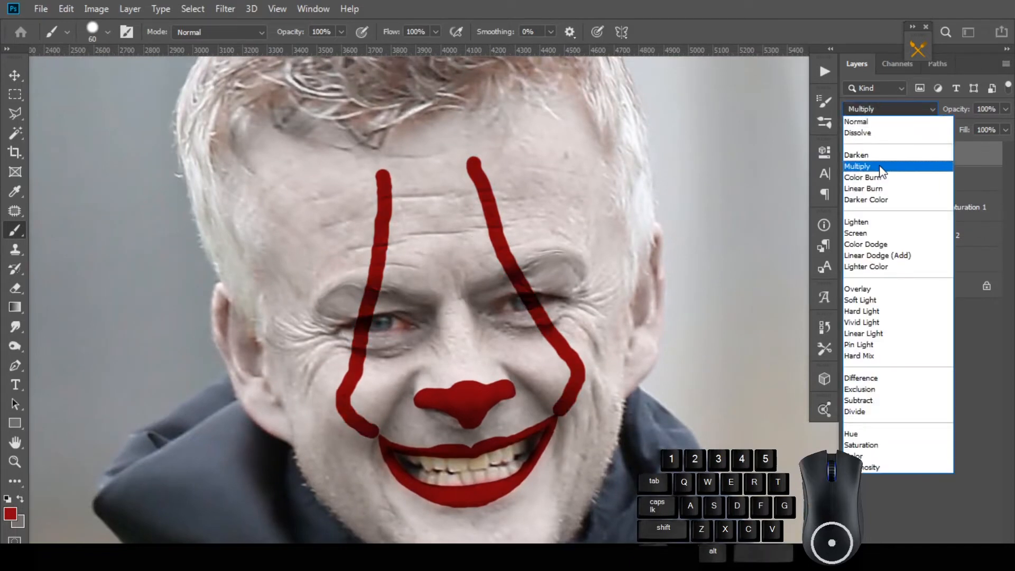
click(856, 121)
scroll(522, 208, up, 1)
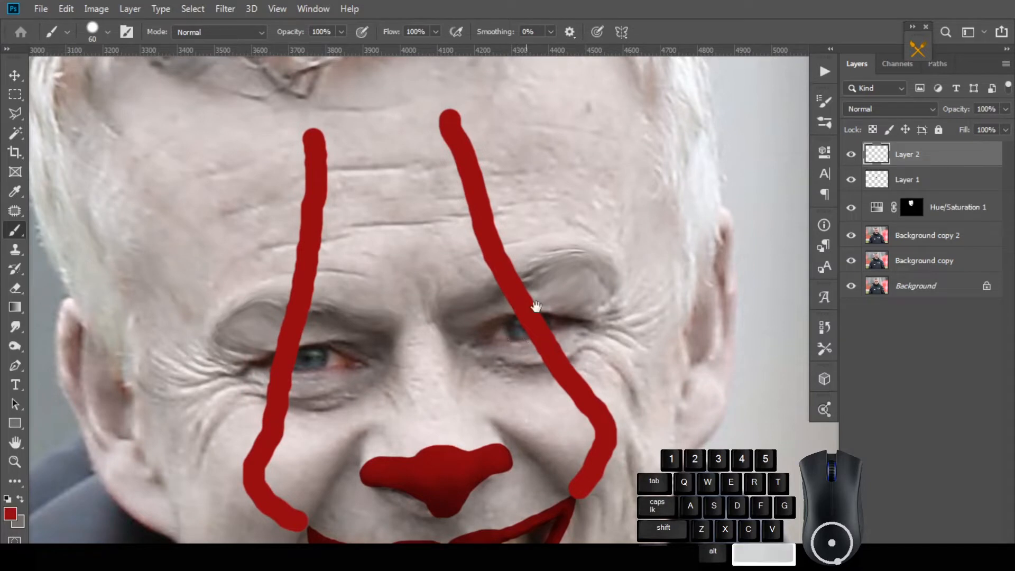
Step: Add a layer mask to the stripe layer and taper the forehead end of the stripe over the viewer's right eye by masking both its edges
drag(535, 311, 528, 297)
click(905, 555)
key(x)
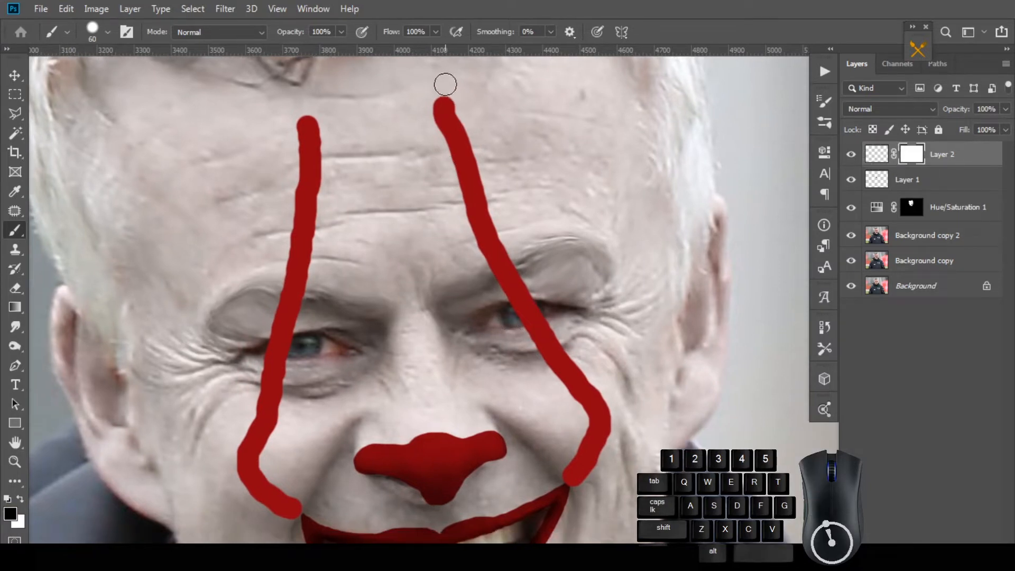
drag(445, 84, 466, 142)
drag(426, 100, 431, 133)
mouse_move(426, 100)
mouse_down()
mouse_move(441, 153)
mouse_move(461, 109)
mouse_move(481, 140)
mouse_move(472, 111)
mouse_move(493, 161)
mouse_up()
key(bracketright)
mouse_move(463, 106)
mouse_down()
mouse_move(492, 158)
mouse_move(466, 107)
mouse_up()
drag(422, 82, 422, 84)
drag(428, 124, 441, 169)
key(bracketright)
key(bracketright)
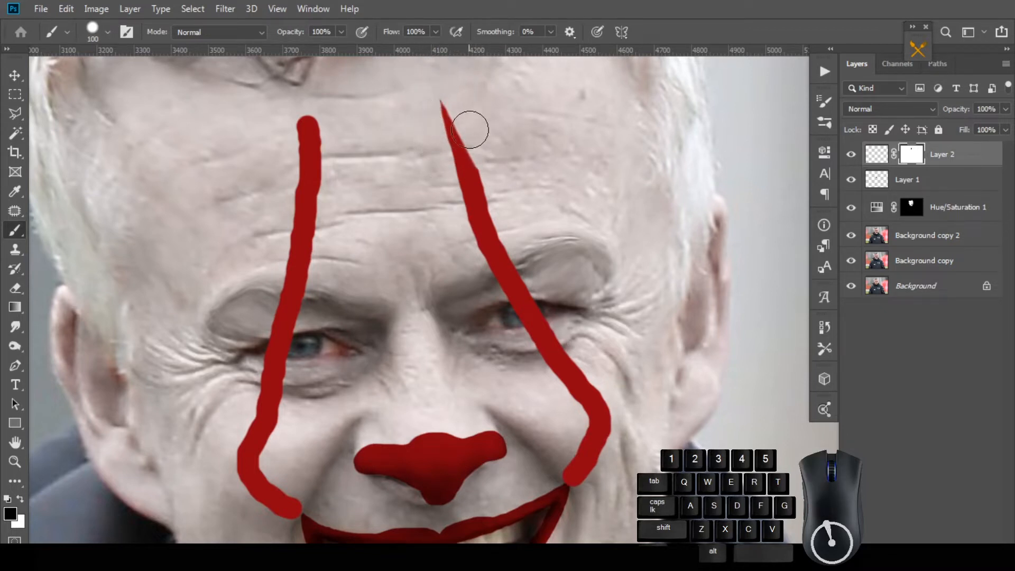
drag(470, 128, 497, 189)
key(bracketright)
key(bracketleft)
key(bracketleft)
drag(495, 152, 511, 226)
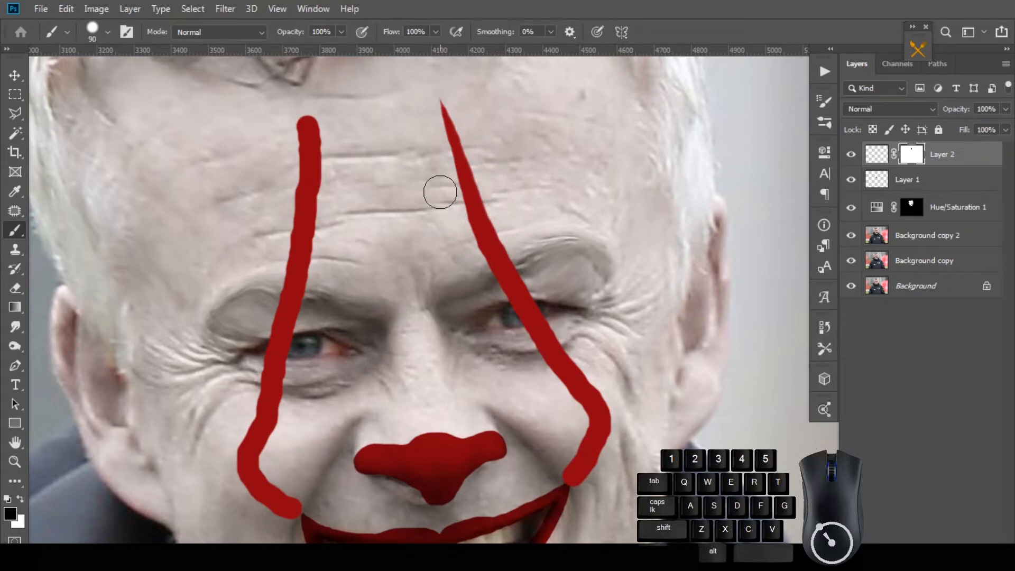
drag(440, 192, 473, 274)
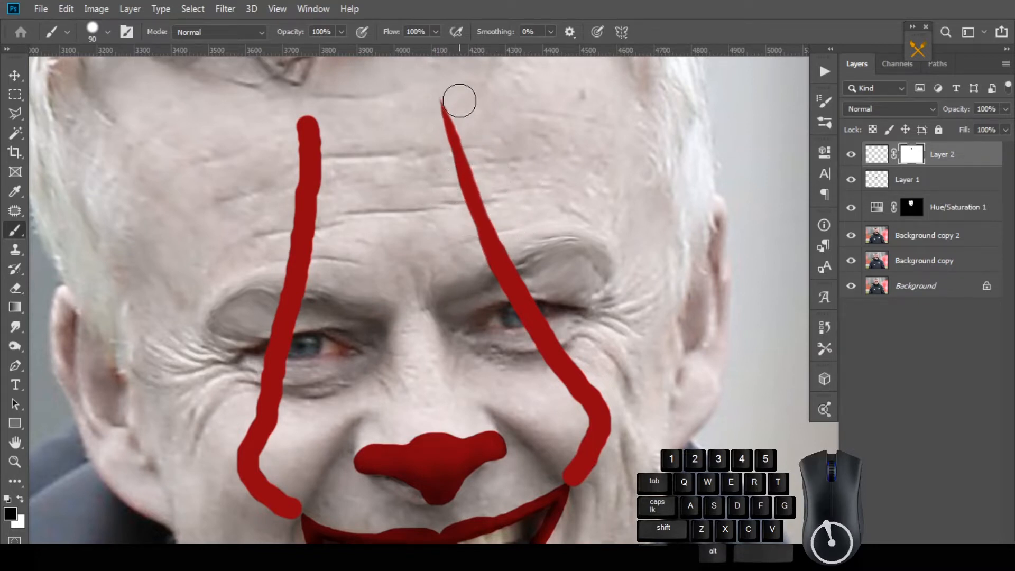
drag(459, 100, 503, 201)
Step: Taper the forehead end of the stripe over the viewer's left eye to a point by masking both edges at 90 px
mouse_move(288, 100)
mouse_down()
mouse_move(289, 172)
mouse_move(265, 281)
mouse_up()
drag(330, 109, 328, 116)
drag(330, 184, 324, 257)
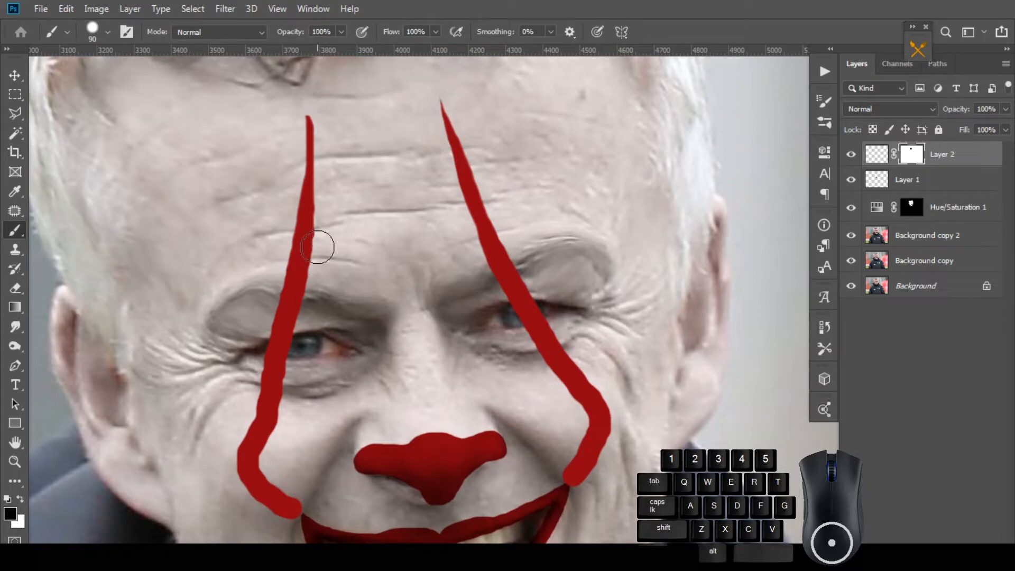
mouse_move(326, 109)
mouse_down()
mouse_move(288, 145)
mouse_move(327, 147)
mouse_move(325, 116)
mouse_move(329, 259)
mouse_up()
drag(279, 174, 268, 286)
drag(328, 252, 323, 289)
drag(324, 276, 311, 333)
Step: Try the Multiply blend mode on the tapered stripe layer
scroll(310, 394, down, 5)
scroll(526, 239, up, 3)
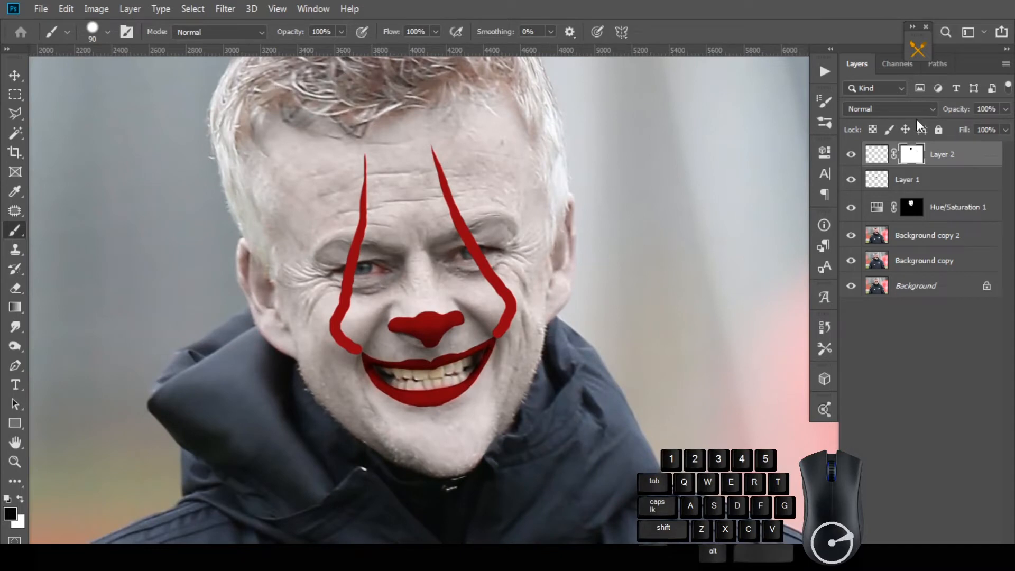
click(891, 109)
click(872, 169)
scroll(550, 296, up, 5)
drag(533, 183, 553, 217)
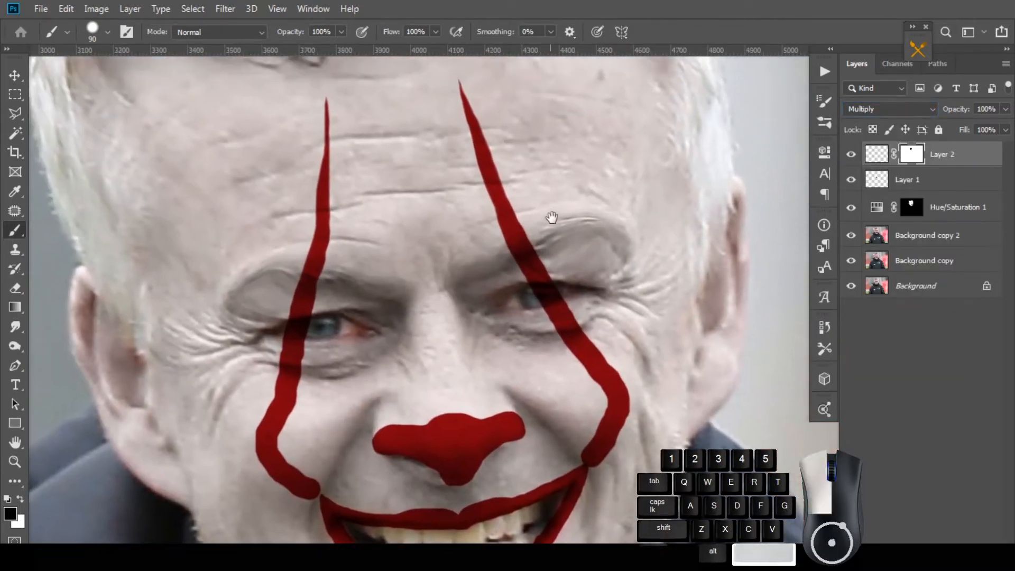
scroll(553, 238, down, 3)
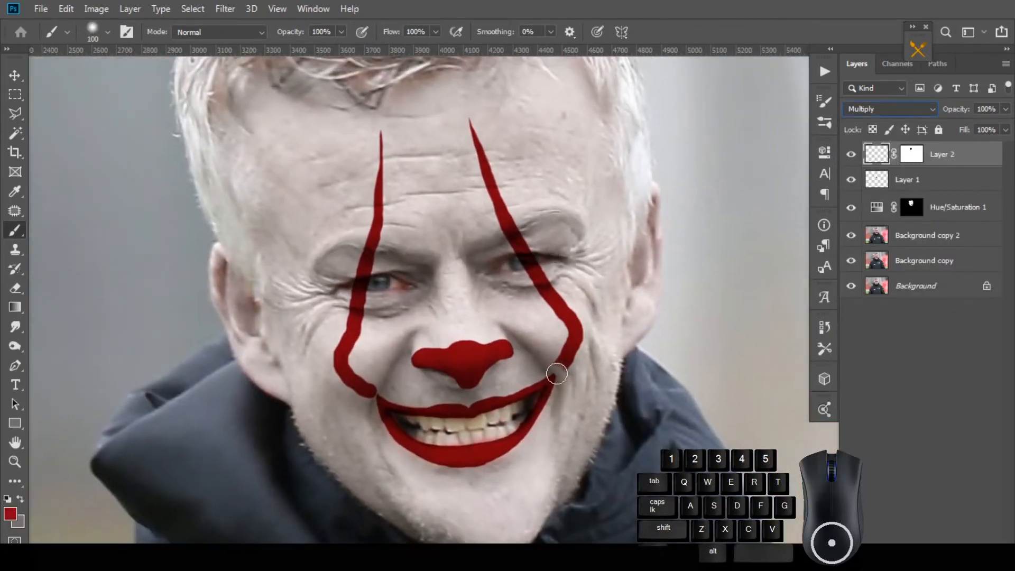
key(ctrl+z)
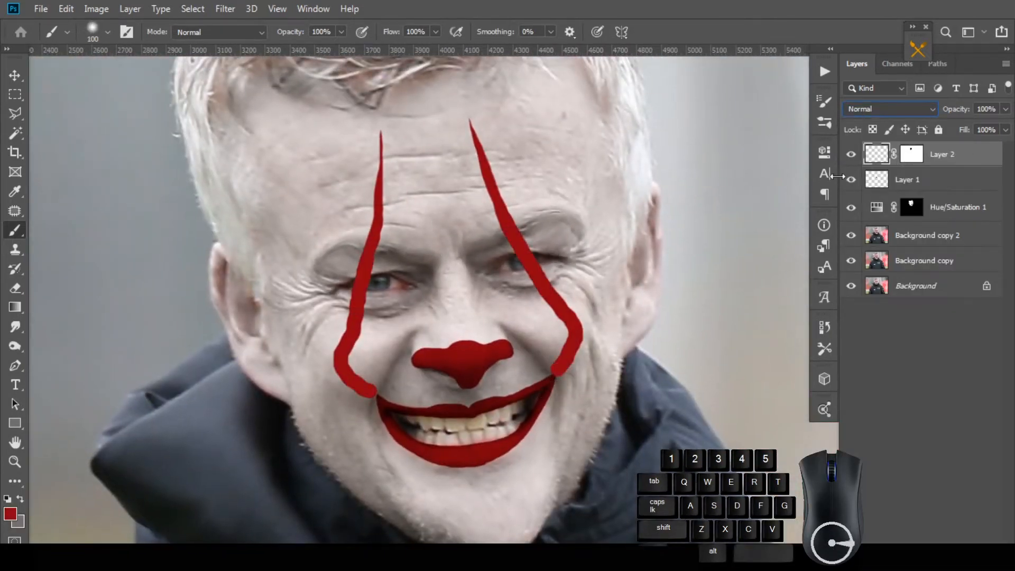
Step: Dab soft dark red spots where the stripes meet the mouth corners with a 125 px brush and set the stripe layer to Multiply
scroll(553, 357, up, 1)
key(bracketright)
right_click(564, 387)
key(Escape)
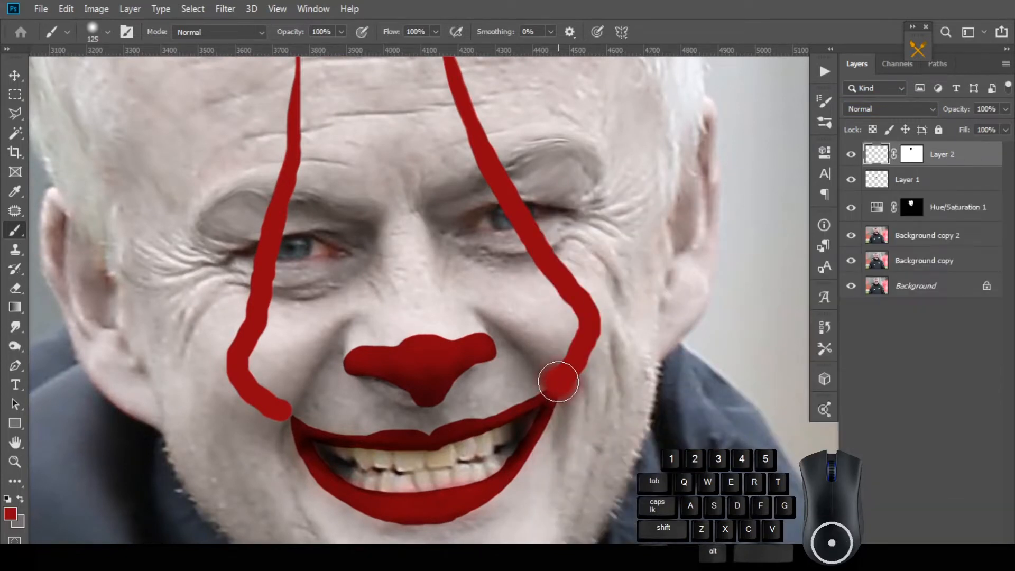
scroll(290, 412, down, 2)
click(891, 108)
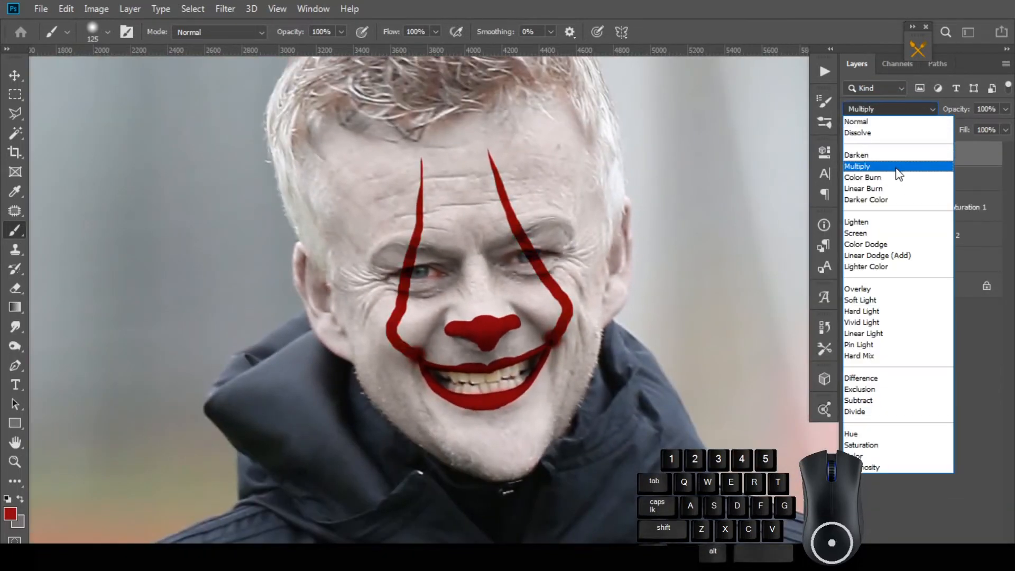
click(897, 168)
Step: Apply a Levels adjustment that raises the black input level on the stripe layer
click(204, 8)
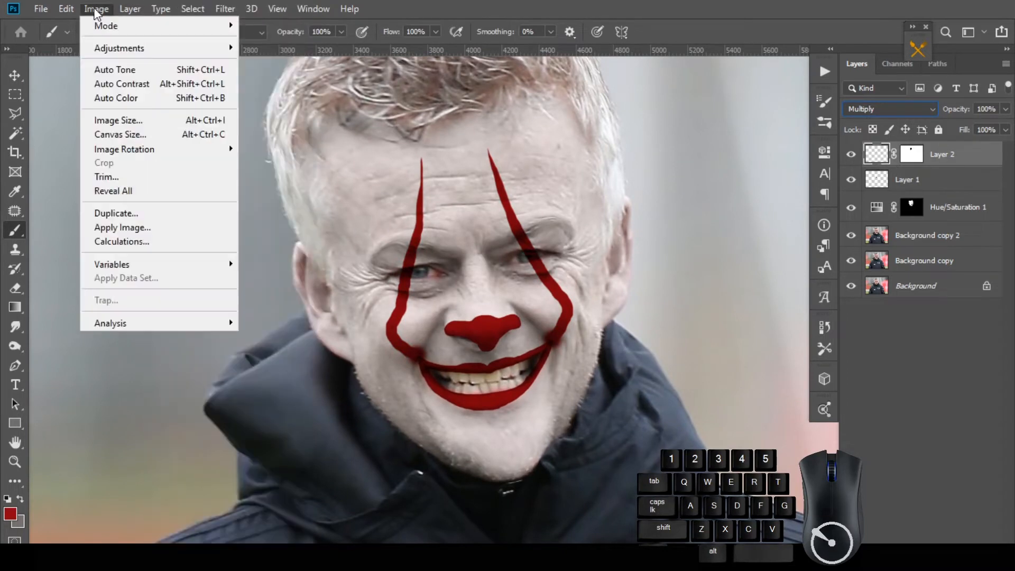
click(110, 8)
click(104, 9)
mouse_move(121, 47)
click(268, 61)
drag(680, 278, 690, 269)
click(932, 139)
Step: Set the brush hardness to 0%
scroll(497, 241, up, 2)
scroll(547, 273, up, 1)
drag(547, 273, 508, 227)
right_click(505, 254)
click(26, 295)
right_click(545, 264)
drag(624, 270, 604, 270)
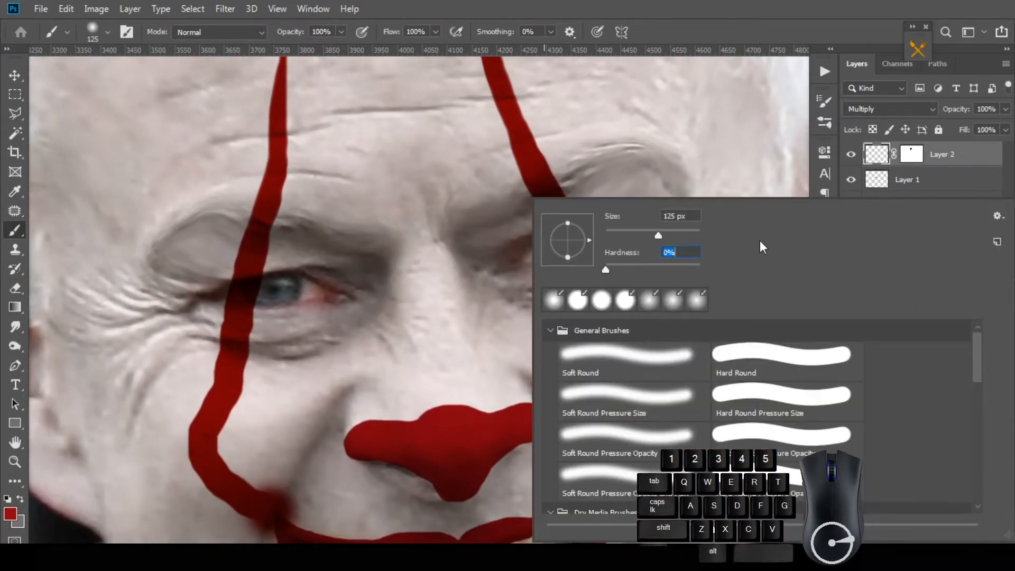
key(Return)
Step: Mask the red stripes off both eyeballs on the stripe layer's mask with a soft 40 px black brush
scroll(348, 263, up, 1)
drag(348, 263, 350, 252)
mouse_move(178, 295)
mouse_down()
mouse_move(246, 286)
mouse_move(257, 295)
mouse_up()
key(ctrl+z)
key([)
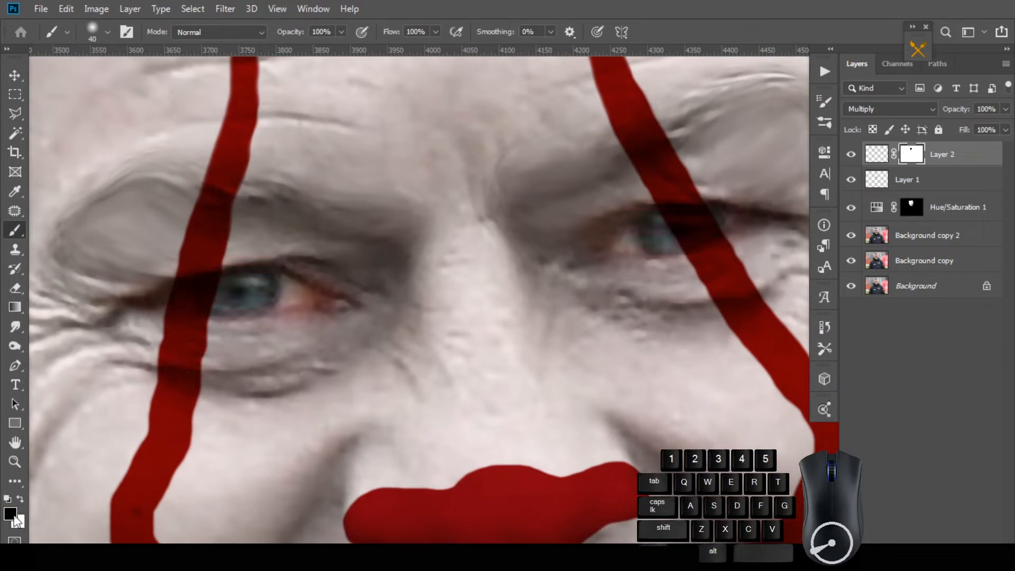
drag(170, 296, 211, 290)
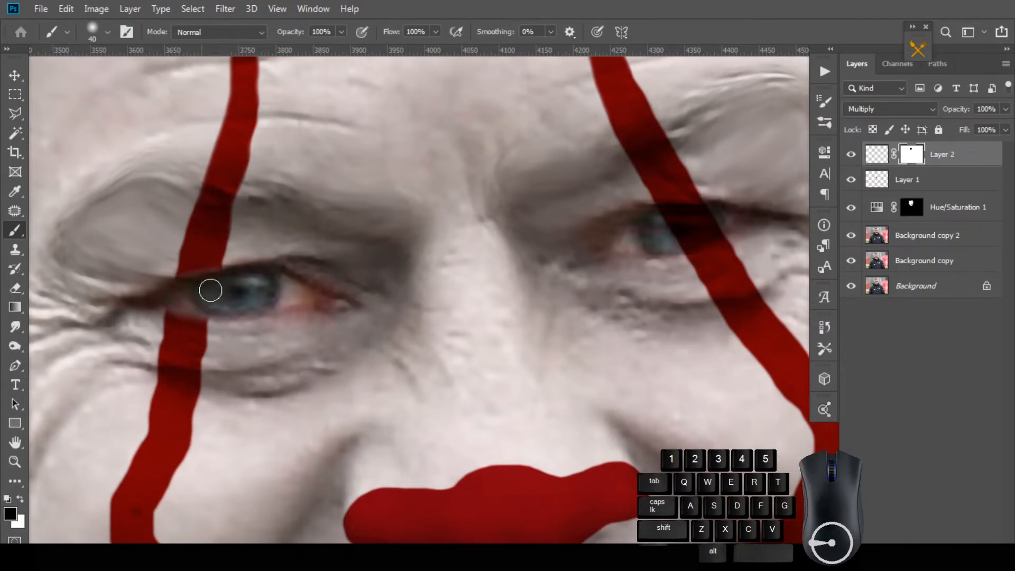
drag(672, 220, 452, 260)
mouse_move(451, 260)
mouse_down()
mouse_move(494, 258)
mouse_move(467, 275)
mouse_up()
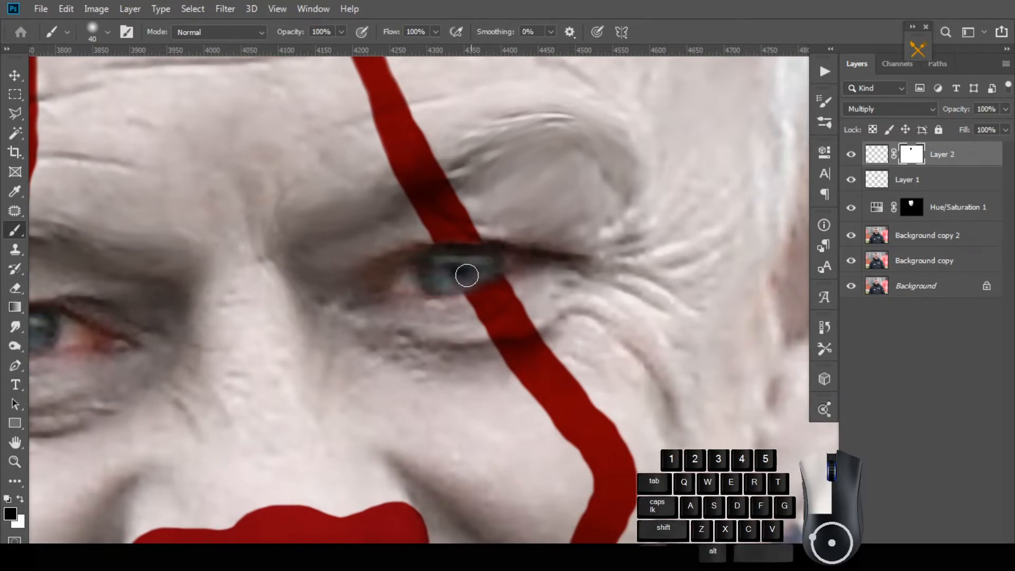
Step: Refine the mask around the viewer's left eye, restoring the stripe on the eyelids with white and clearing the eyeball with black
drag(171, 321, 335, 297)
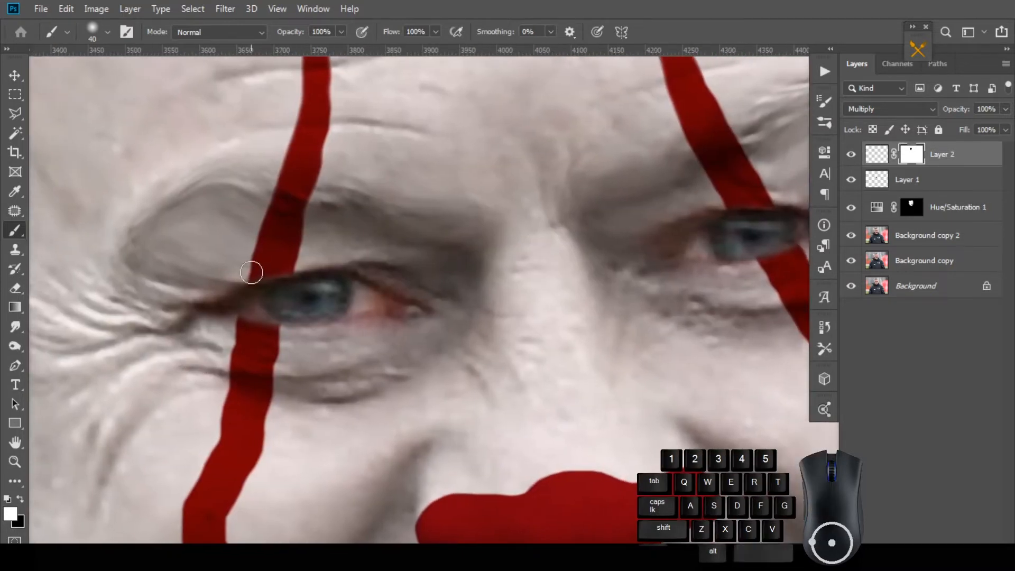
drag(251, 273, 280, 267)
drag(247, 327, 288, 333)
key(x)
mouse_move(247, 303)
mouse_down()
mouse_move(275, 308)
mouse_move(263, 305)
mouse_move(249, 323)
mouse_up()
key(bracketleft)
key(x)
key(x)
drag(250, 304, 275, 312)
Step: Apply a Levels adjustment to the stripe layer's pixels with the black input level at 8
drag(779, 266, 609, 297)
scroll(610, 297, down, 2)
drag(546, 319, 521, 276)
scroll(482, 280, down, 2)
click(876, 154)
click(96, 9)
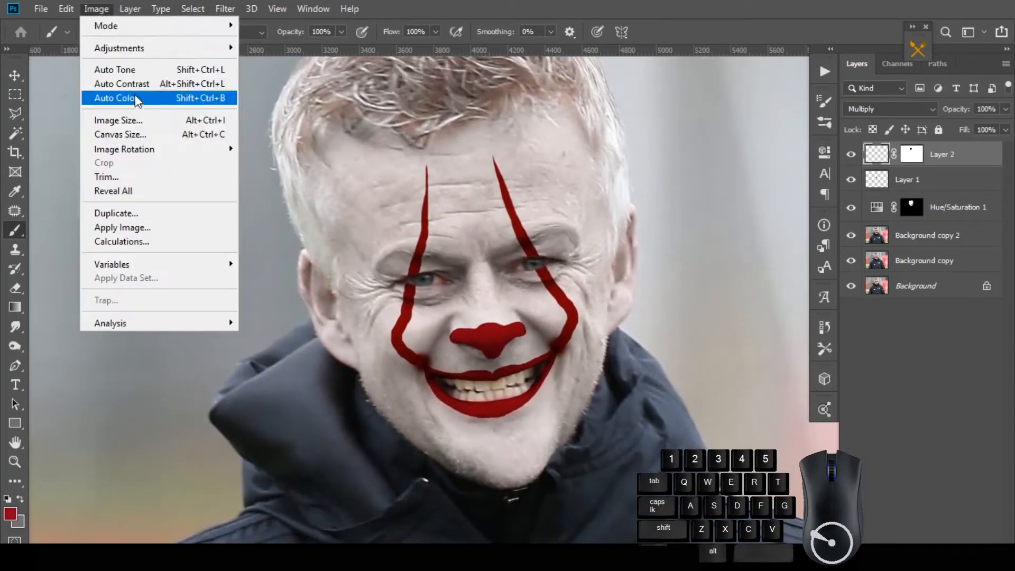
mouse_move(119, 46)
click(270, 61)
mouse_move(680, 277)
mouse_down()
mouse_move(695, 275)
mouse_move(686, 276)
mouse_up()
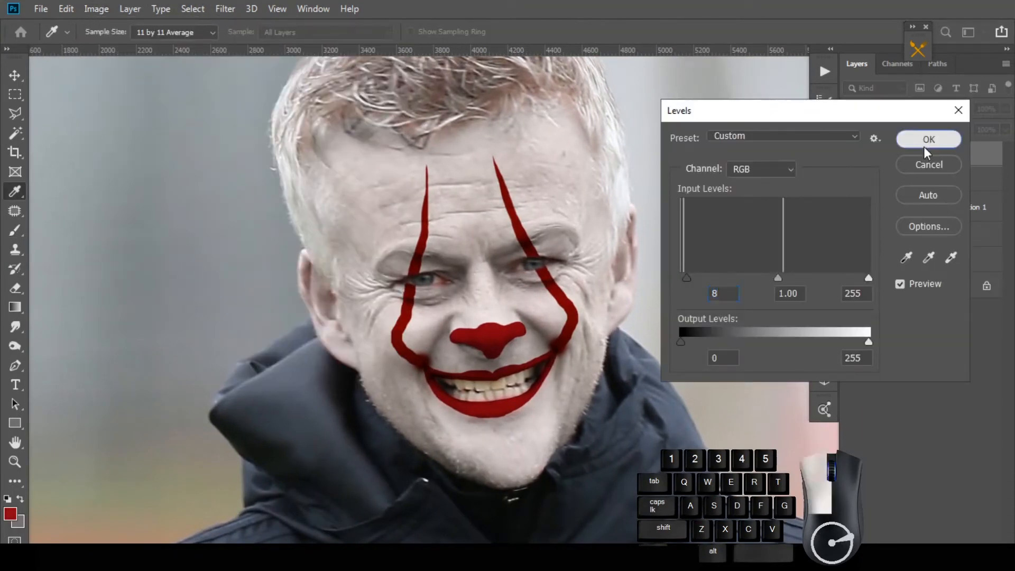
click(925, 142)
Step: Examine the painted stripes, nose and lips across the whole face
scroll(518, 275, up, 2)
scroll(449, 238, down, 1)
drag(436, 230, 434, 254)
click(878, 238)
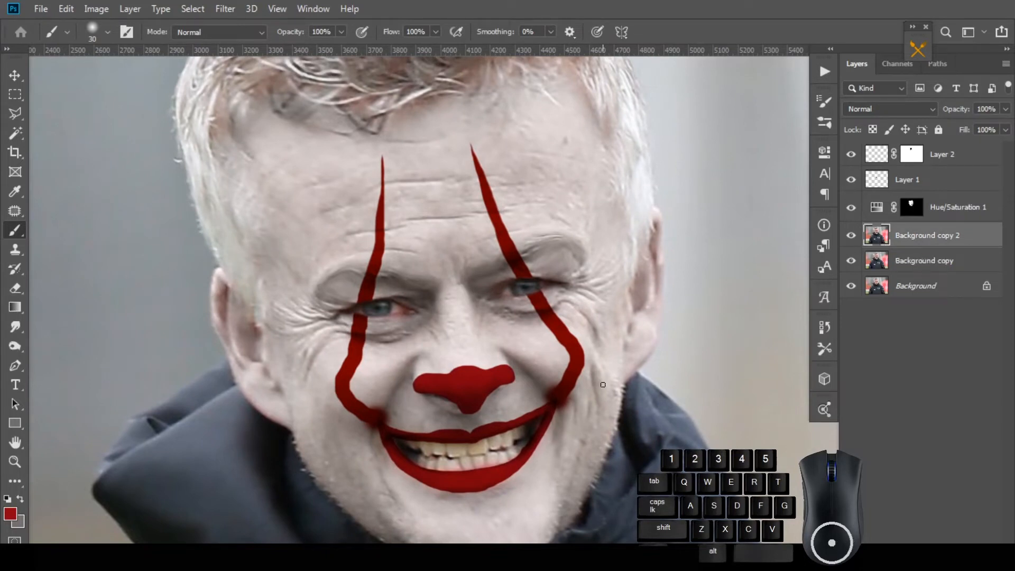
scroll(603, 384, down, 3)
scroll(571, 243, up, 2)
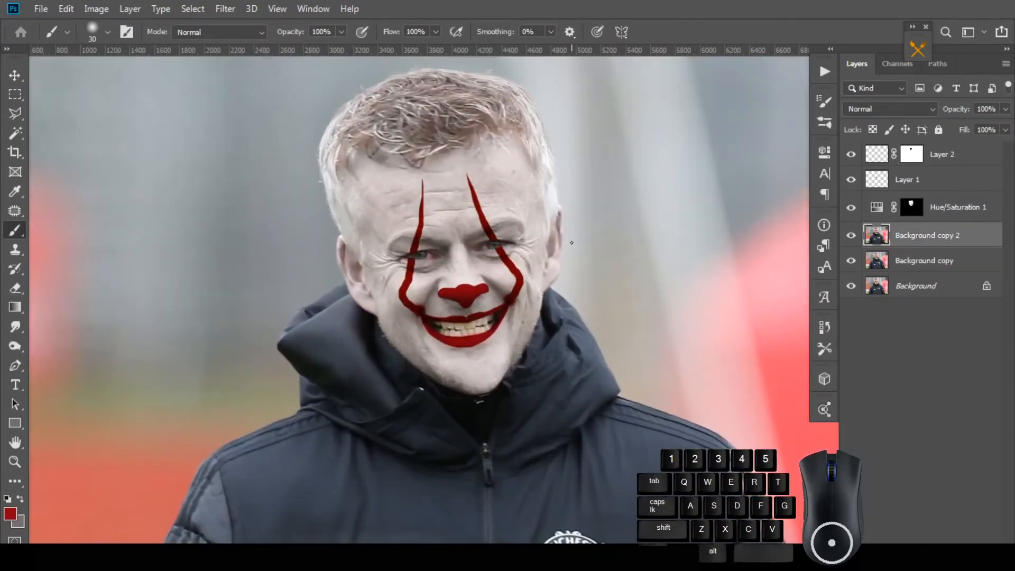
scroll(447, 269, up, 1)
drag(447, 269, 480, 261)
scroll(520, 262, up, 3)
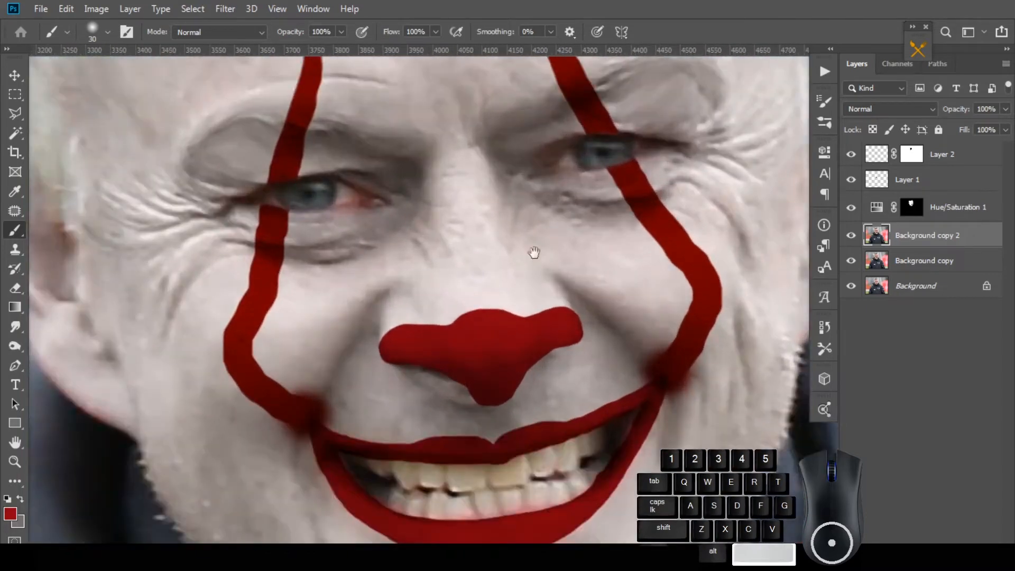
Step: Add a layer mask to the lips and nose layer and set up a harder 40 px brush
click(884, 180)
click(913, 560)
drag(483, 410, 444, 321)
scroll(445, 323, up, 1)
right_click(479, 311)
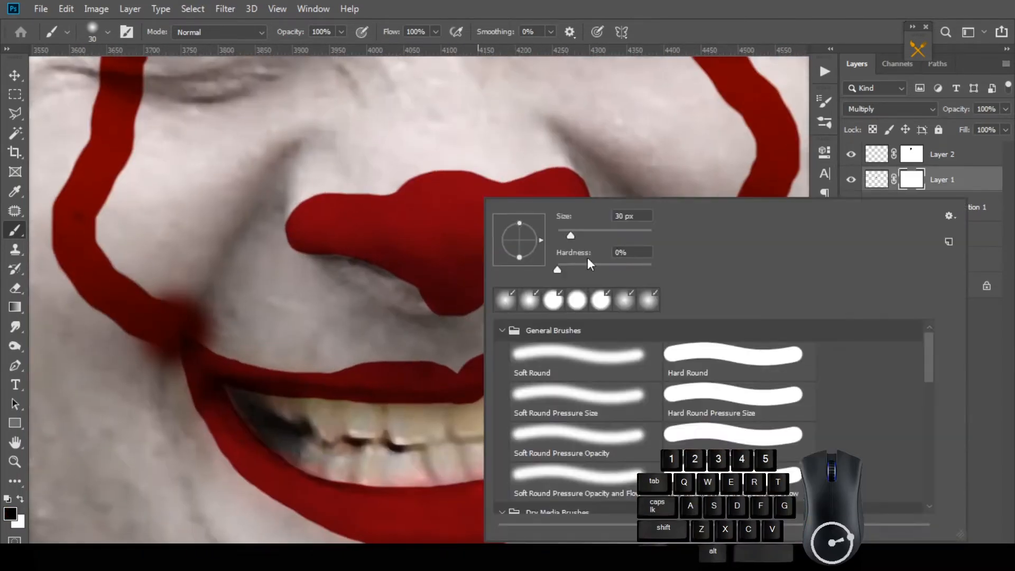
click(628, 268)
key(Return)
key(bracketleft)
key(bracketright)
Step: Mask the red paint off the upper teeth along the lower edge of the upper lip at 40 px
drag(244, 393, 294, 405)
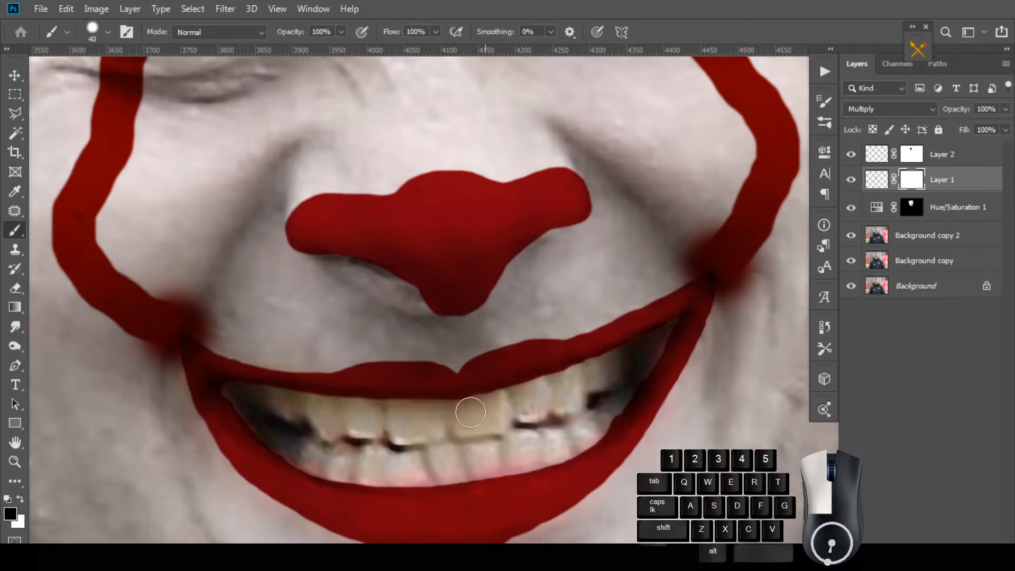
drag(367, 411, 315, 406)
drag(524, 396, 532, 396)
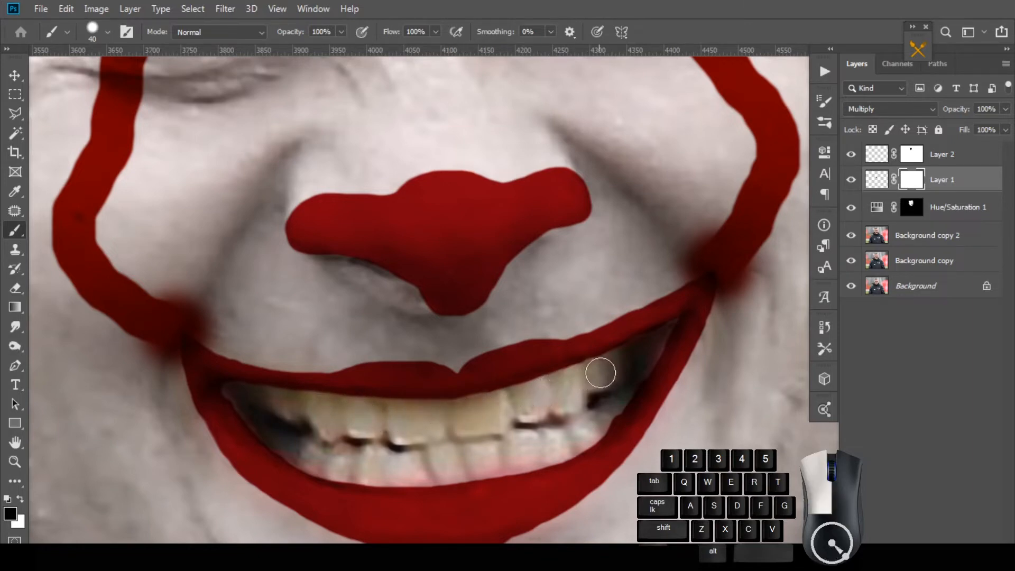
drag(475, 408, 405, 412)
drag(493, 267, 493, 349)
scroll(493, 349, down, 7)
drag(587, 245, 517, 263)
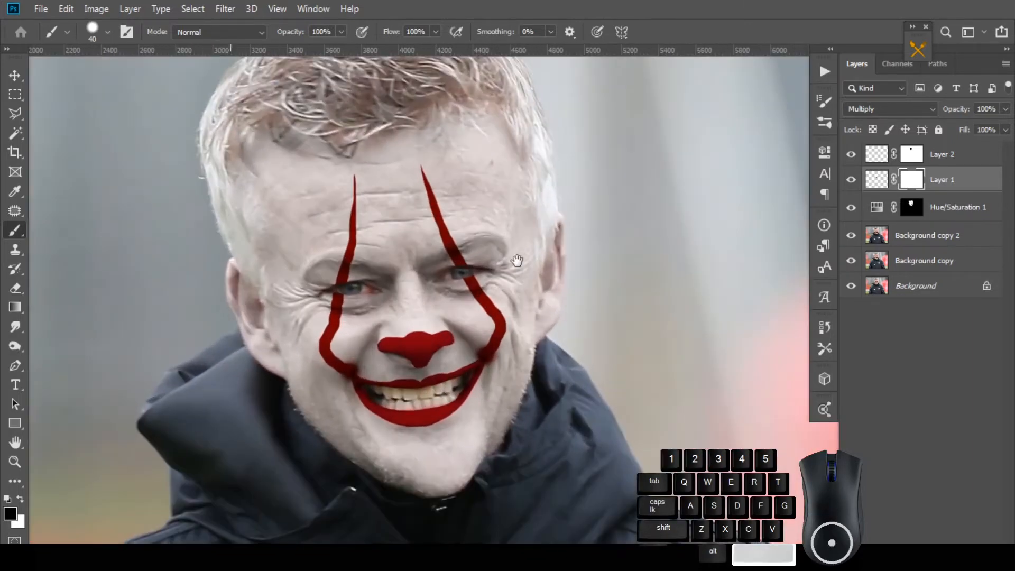
scroll(502, 299, down, 3)
click(14, 94)
click(15, 76)
click(880, 236)
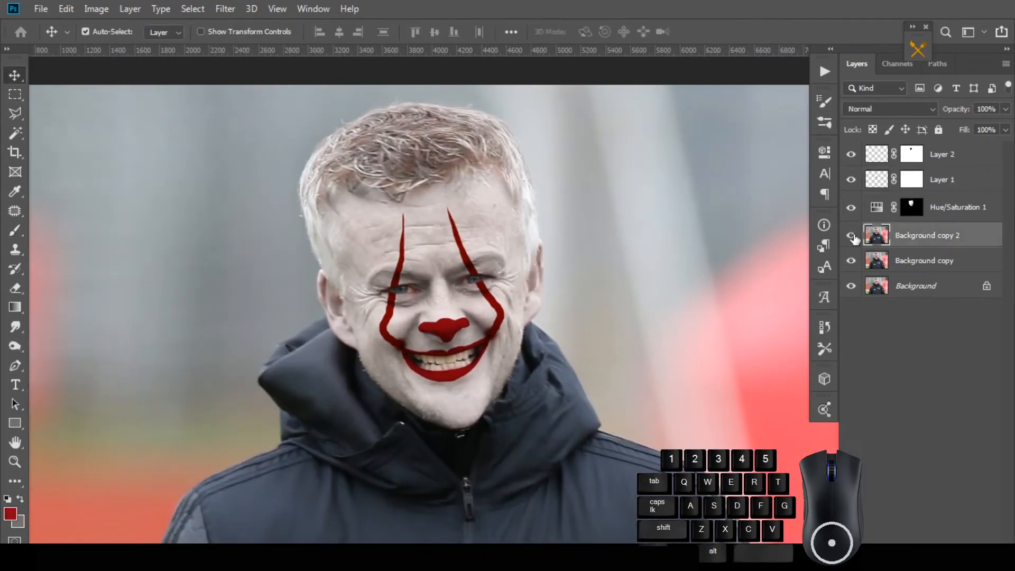
click(69, 9)
mouse_move(98, 11)
mouse_move(137, 53)
click(433, 208)
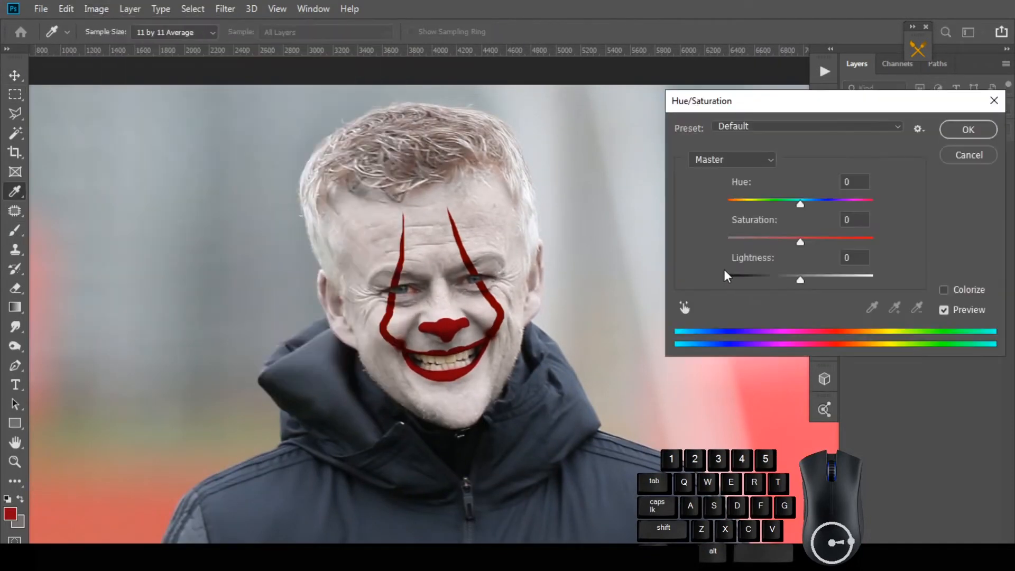
mouse_move(800, 204)
mouse_down()
mouse_move(750, 202)
mouse_move(817, 200)
mouse_up()
click(960, 159)
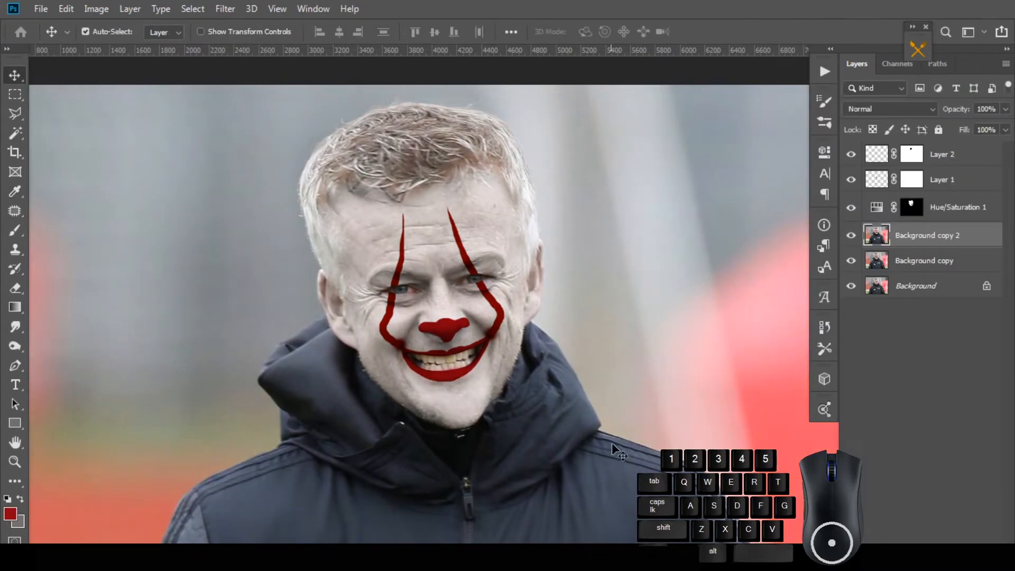
Step: Apply Hue/Saturation to the Background copy 2 layer with Hue -163 and Saturation +72, and add a layer mask to that layer
click(899, 259)
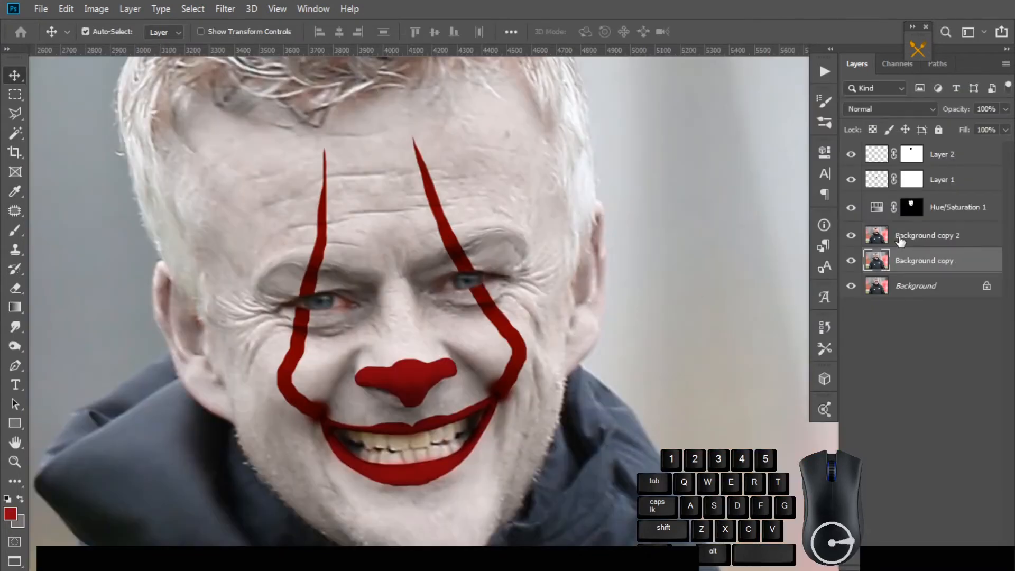
click(899, 237)
click(66, 9)
mouse_move(100, 10)
mouse_move(157, 51)
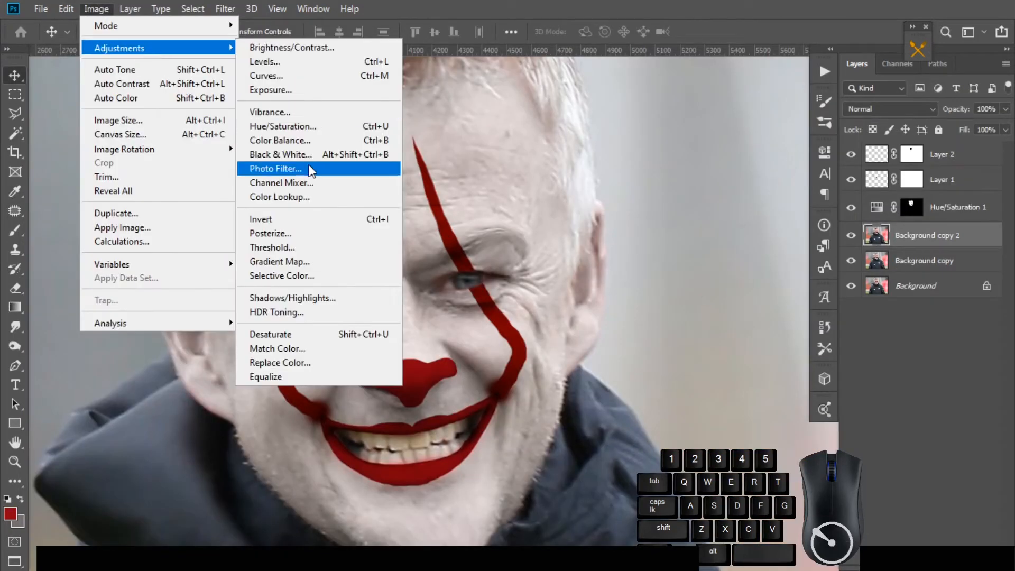
click(283, 125)
drag(800, 204, 734, 200)
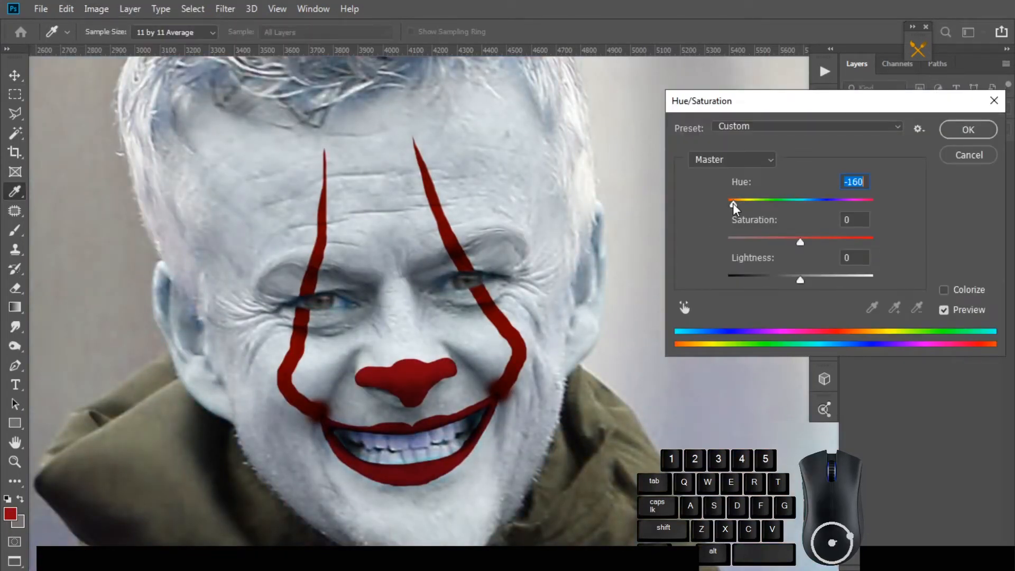
drag(800, 242, 854, 237)
drag(734, 203, 737, 202)
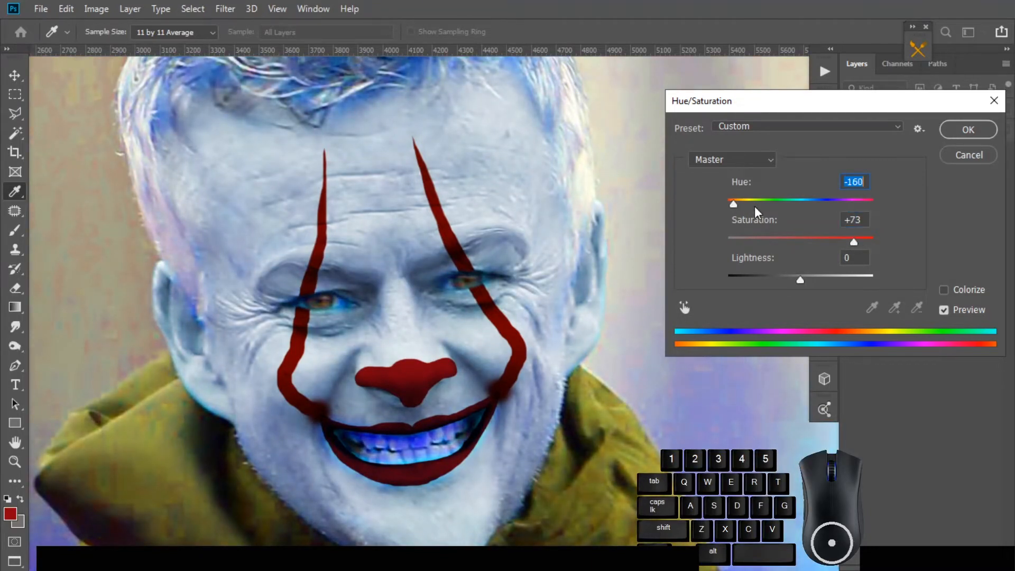
drag(857, 240, 852, 241)
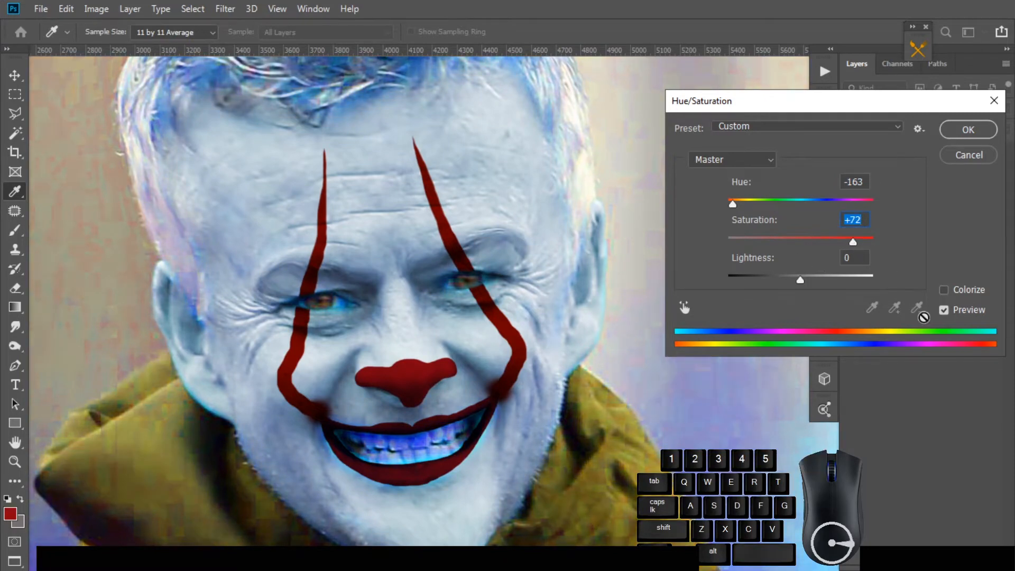
key(Return)
key(v)
key(d)
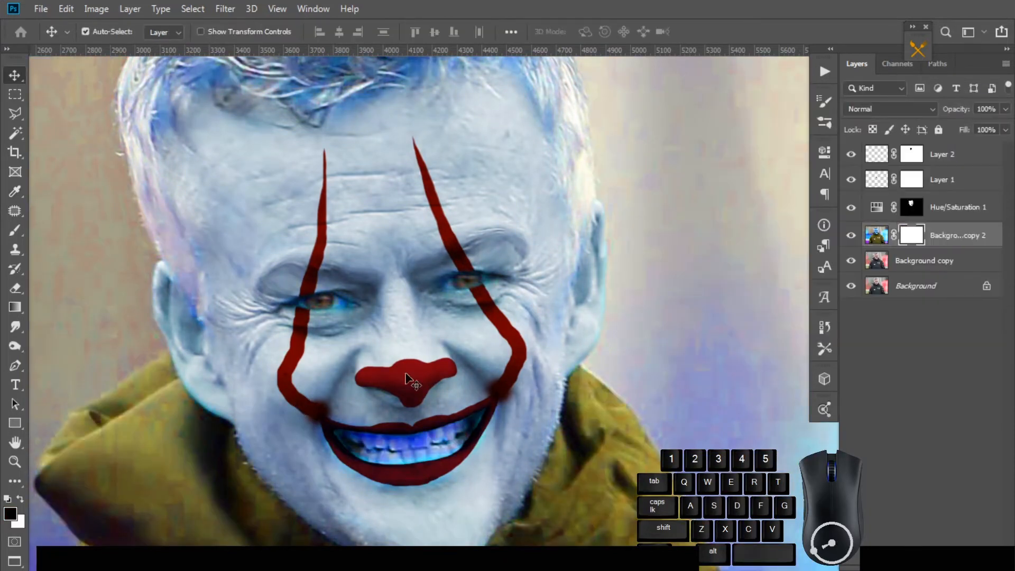
Step: Smooth the Background copy 2 layer with Camera Raw noise reduction at Luminance 95 and Luminance Detail 34
click(294, 96)
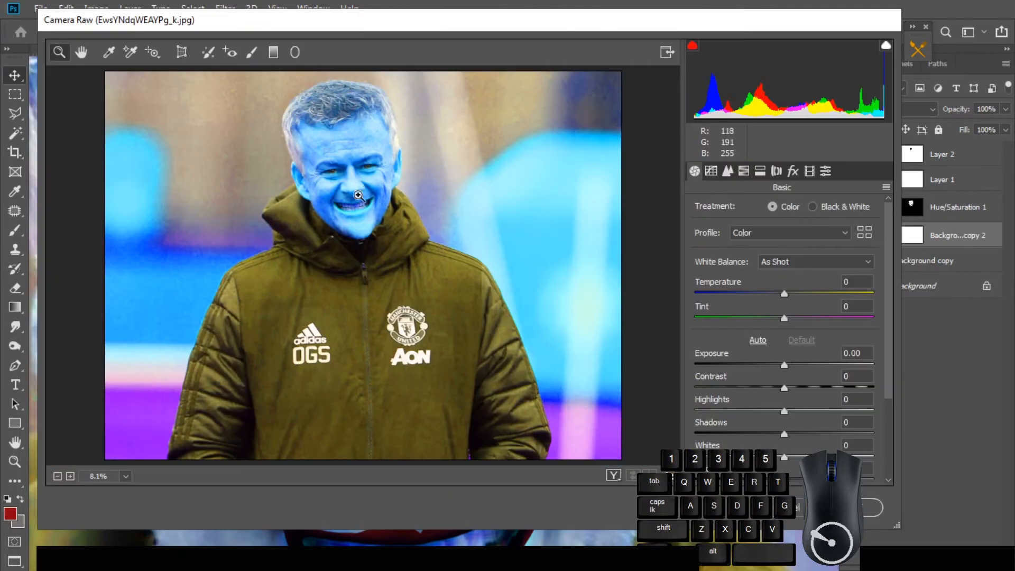
scroll(359, 197, up, 4)
drag(405, 233, 380, 248)
scroll(370, 292, up, 2)
alt+click(381, 248)
click(743, 170)
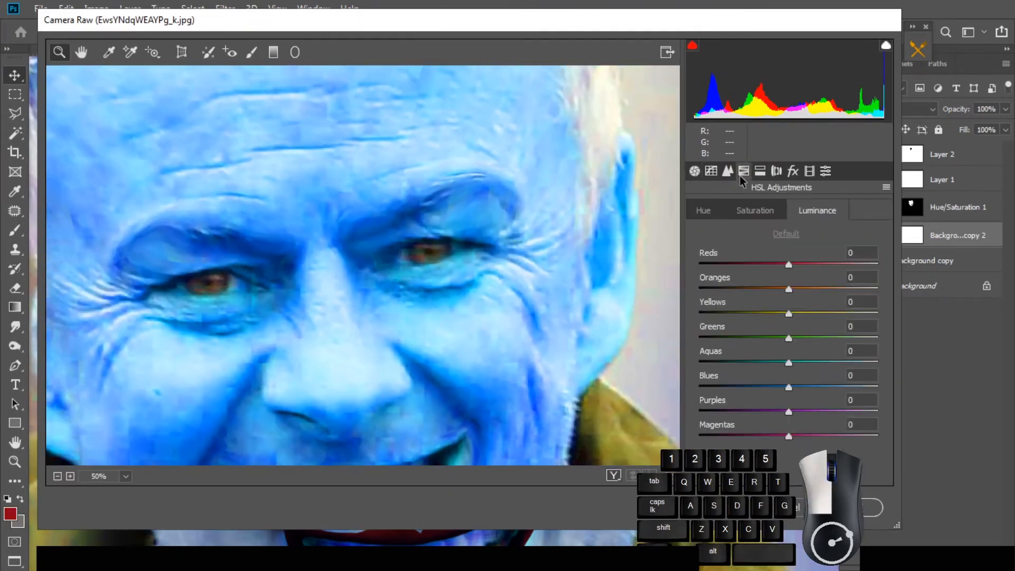
click(727, 170)
drag(695, 354, 785, 350)
drag(863, 346, 866, 355)
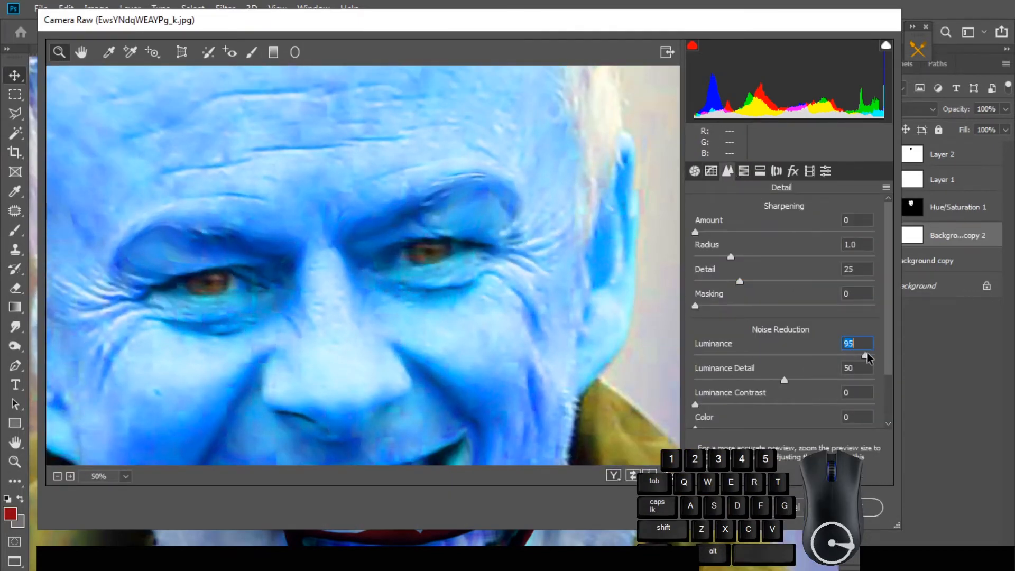
drag(784, 379, 748, 374)
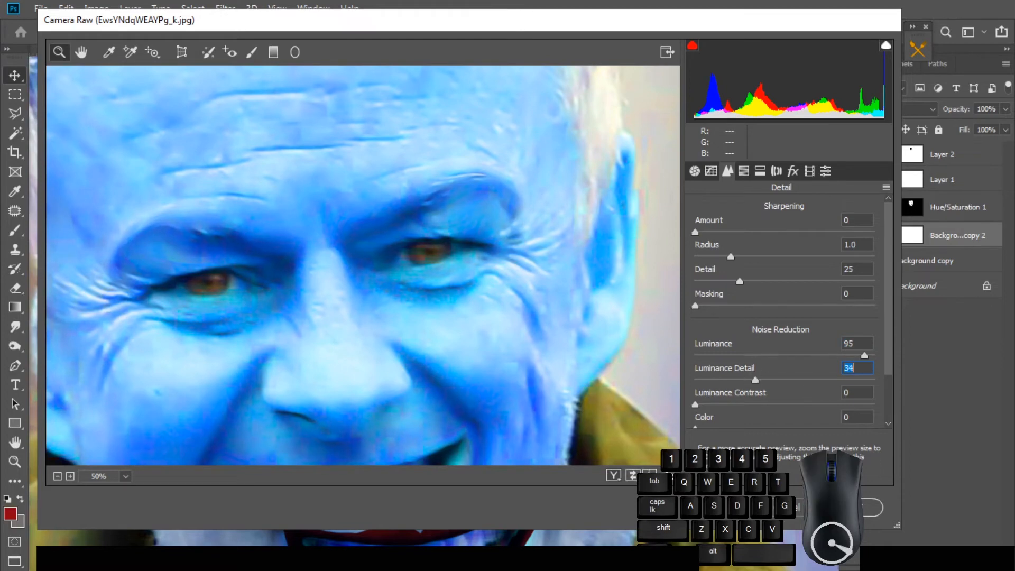
click(858, 507)
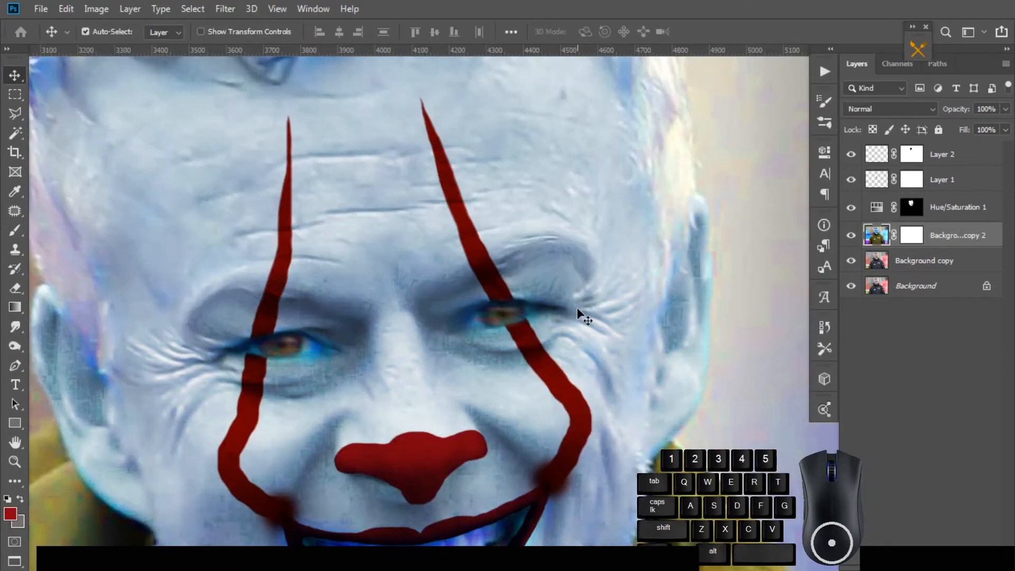
Step: Fill the Background copy 2 layer's mask with black to hide the recoloured image
key(space)
scroll(513, 325, down, 1)
drag(512, 324, 497, 291)
scroll(498, 291, up, 1)
click(918, 241)
key(x)
key(alt+BackSpace)
drag(390, 294, 423, 312)
Step: Set up a softer 40 px brush for painting on the layer mask around the eyes
key(b)
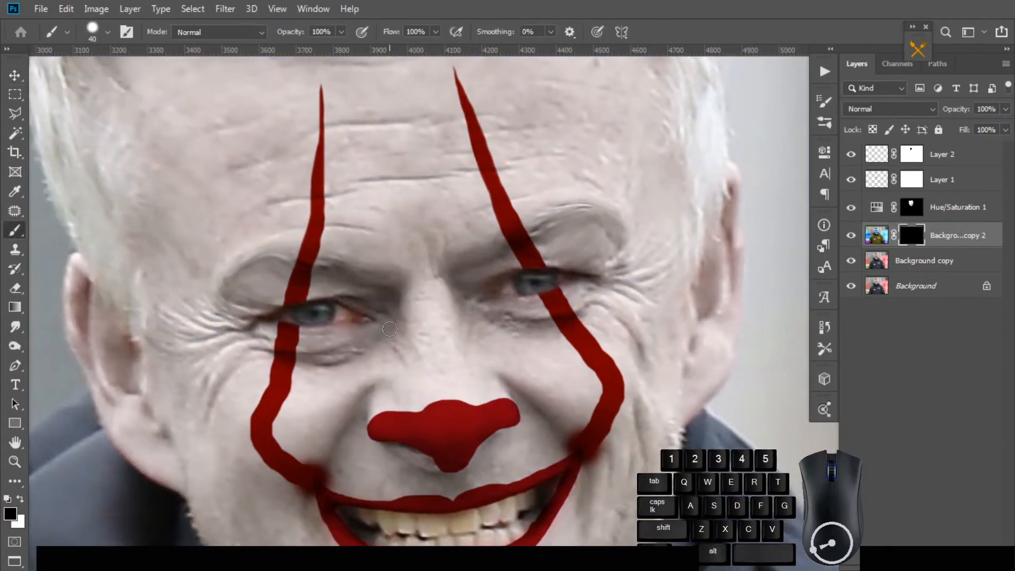
scroll(403, 270, up, 1)
drag(403, 270, 423, 261)
right_click(423, 261)
right_click(533, 148)
drag(671, 219, 637, 220)
key(Return)
scroll(344, 322, up, 1)
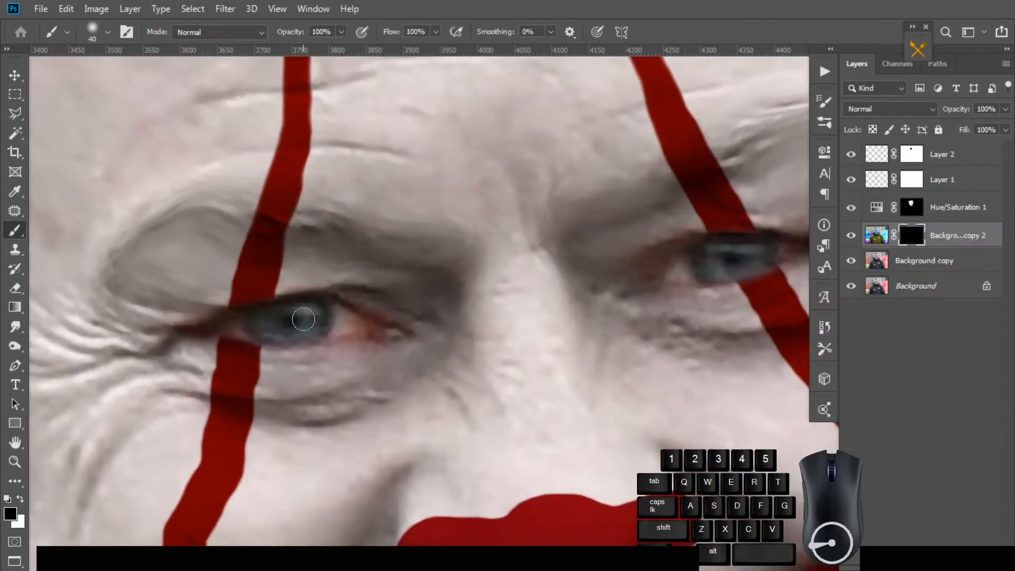
Step: Reveal the recoloured layer over the iris on the image's left by painting the mask white at 45 px
key(bracketright)
click(286, 316)
click(20, 500)
mouse_move(278, 324)
mouse_down()
mouse_move(289, 326)
mouse_move(259, 323)
mouse_move(291, 332)
mouse_up()
key(bracketleft)
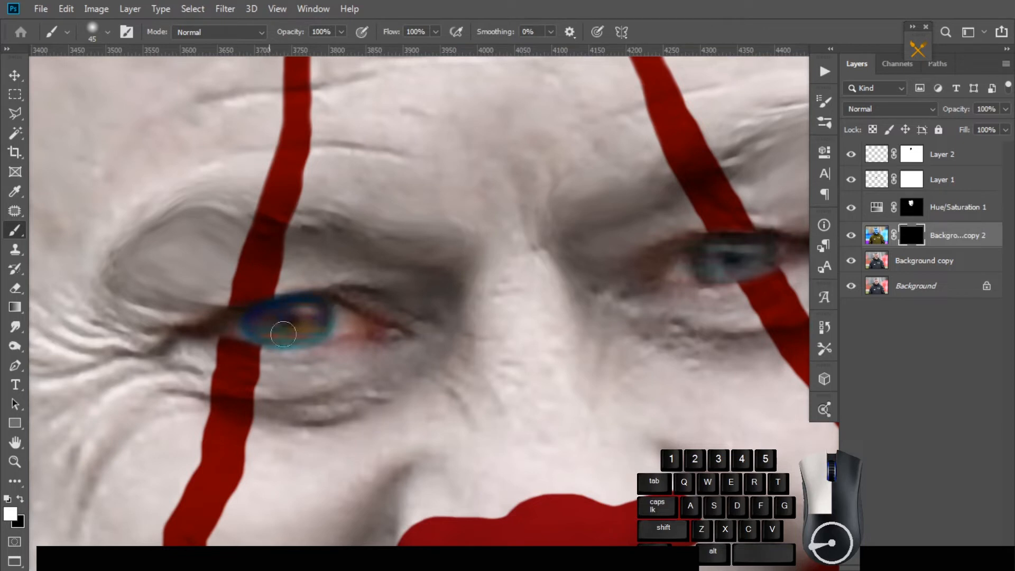
drag(272, 321, 264, 321)
Step: Reveal the recoloured layer over the iris on the image's right by painting the mask white at 45 px
drag(742, 255, 506, 291)
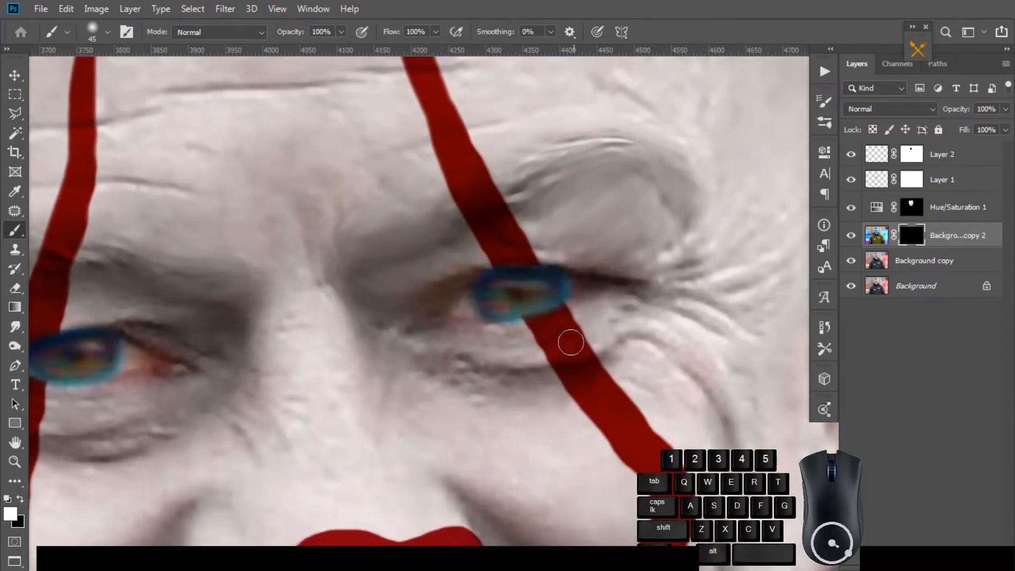
scroll(475, 315, down, 1)
scroll(187, 334, up, 1)
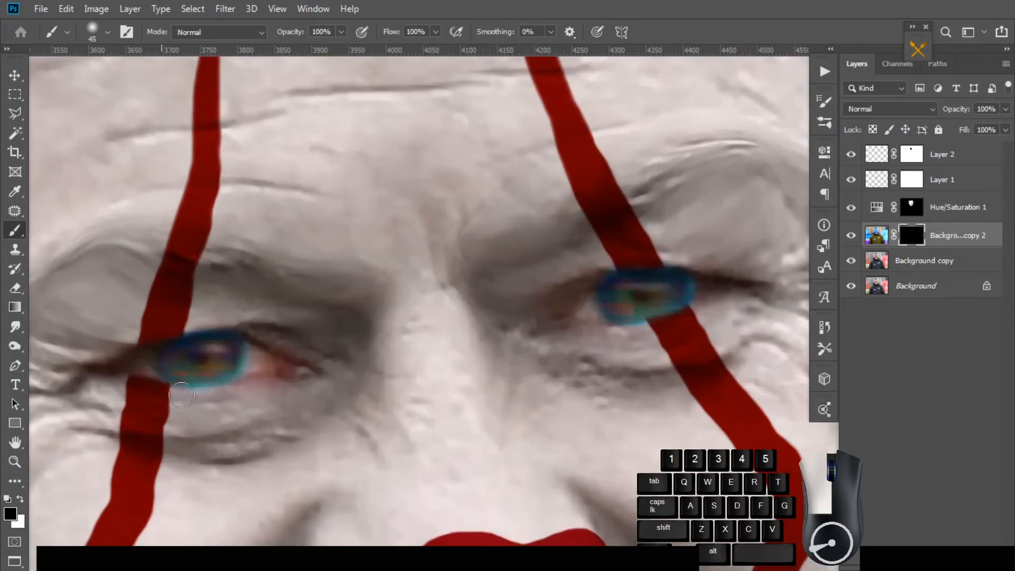
Step: Mask off the bright blue edges around both irises with black at 45 px
drag(200, 323, 216, 325)
drag(596, 269, 502, 287)
drag(502, 287, 514, 287)
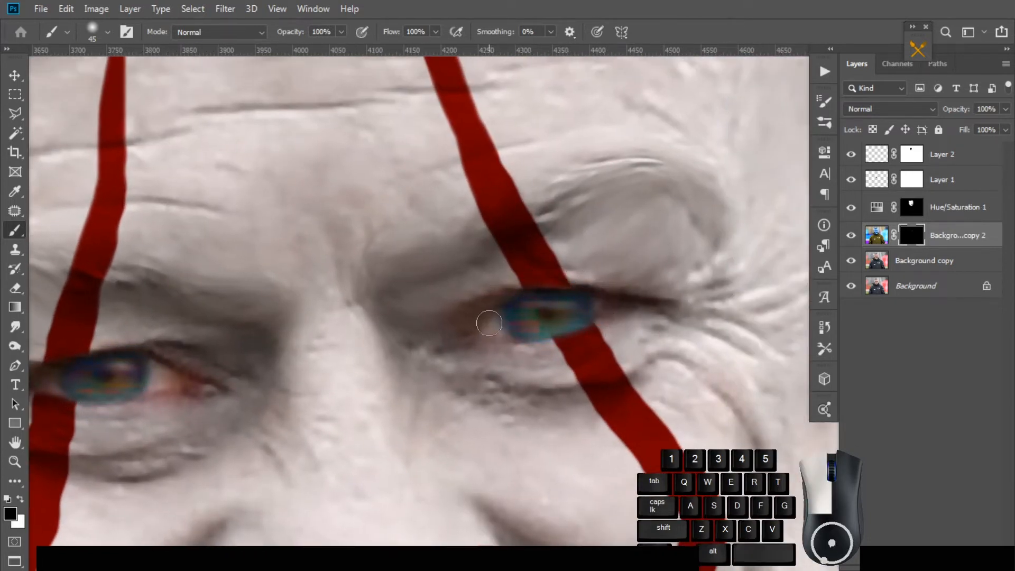
drag(568, 280, 501, 293)
drag(510, 338, 614, 298)
scroll(616, 304, down, 1)
mouse_move(629, 333)
mouse_down()
mouse_move(593, 328)
mouse_move(623, 336)
mouse_up()
scroll(560, 349, down, 2)
scroll(547, 355, up, 1)
Step: Increase the contrast of the Background copy 2 image with Levels by pulling in the black and white input points
click(96, 8)
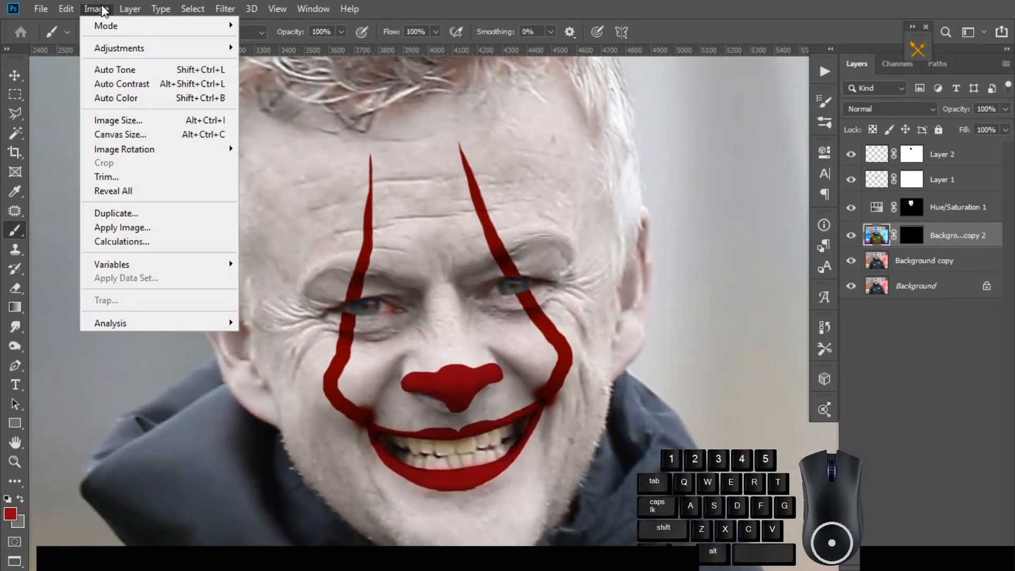
mouse_move(101, 45)
click(312, 59)
drag(869, 278, 842, 279)
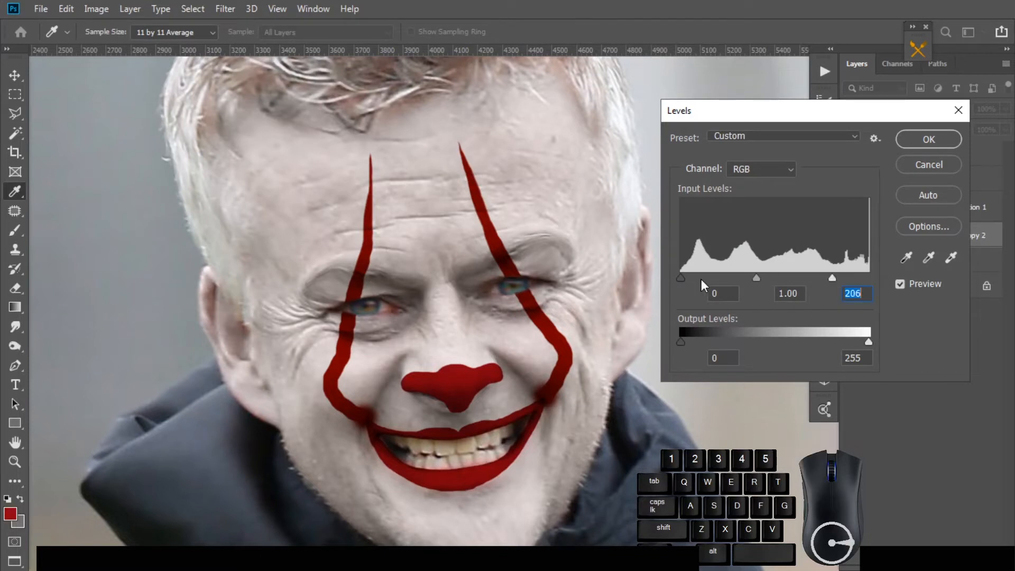
drag(694, 277, 690, 278)
drag(833, 278, 809, 277)
key(Return)
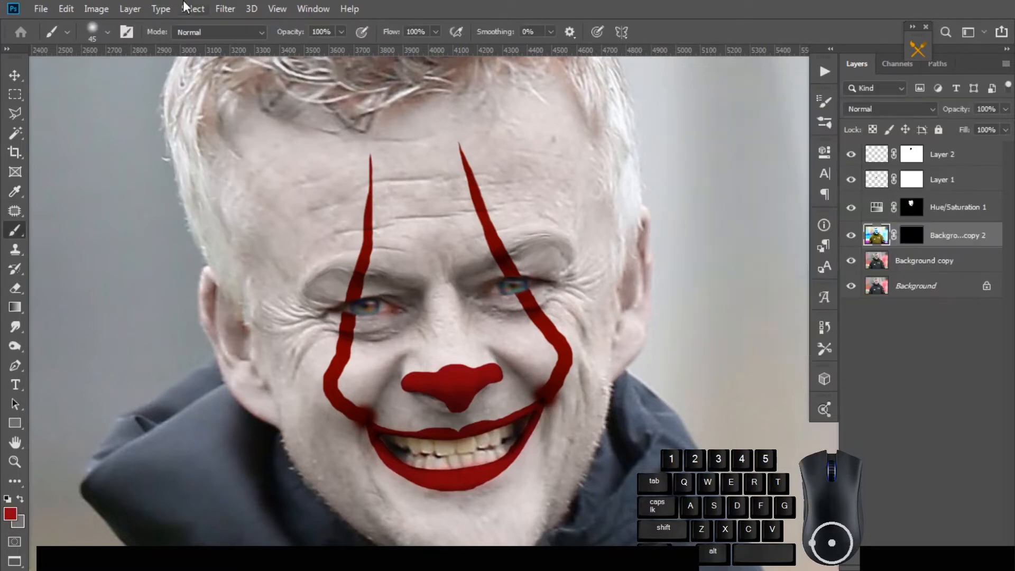
Step: Boost the red of the Background copy 2 image with Curves, raising the Red channel from input 99 to output 142
click(99, 9)
mouse_move(165, 53)
click(284, 76)
click(602, 141)
click(601, 172)
drag(645, 86, 758, 116)
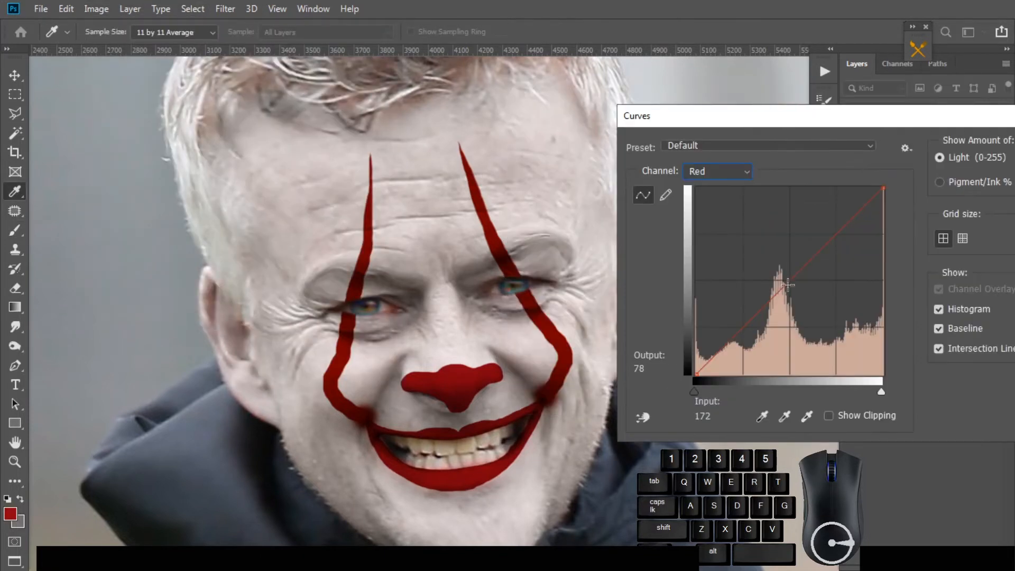
drag(786, 282, 769, 270)
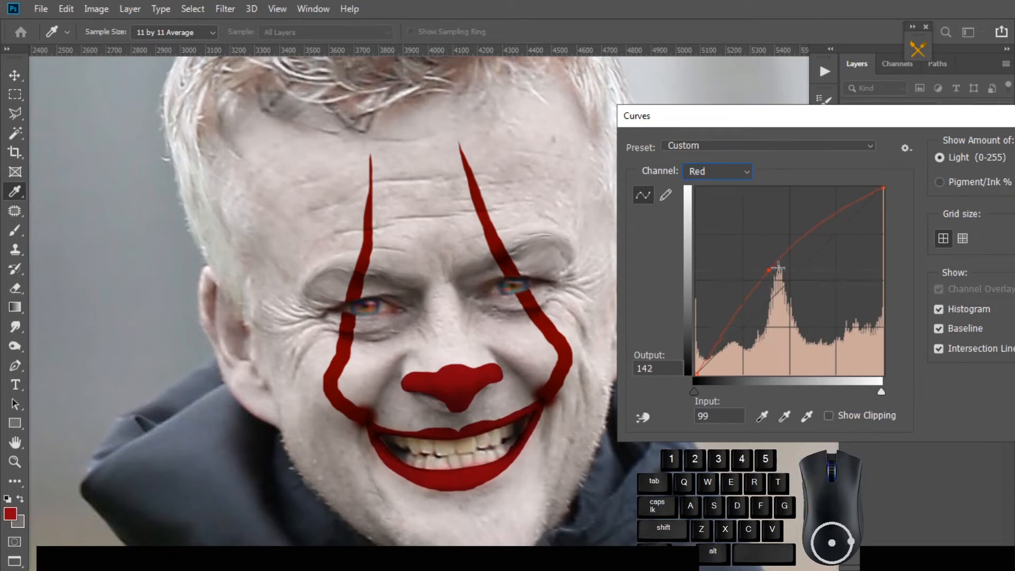
key(Return)
Step: Shift the Background copy 2 image's colours with Hue/Saturation at Hue +17
click(99, 8)
mouse_move(159, 47)
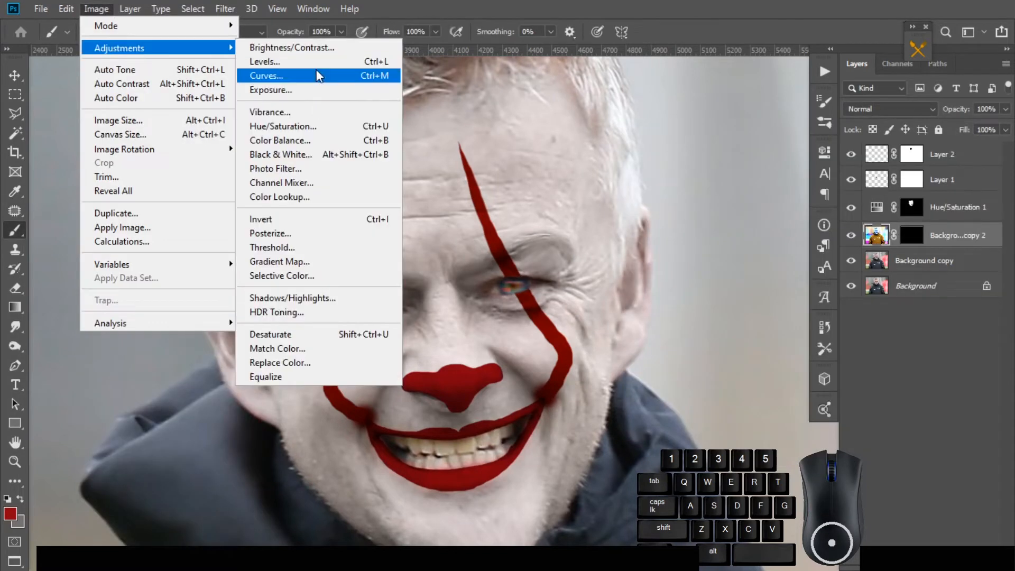
click(307, 121)
drag(785, 192, 814, 198)
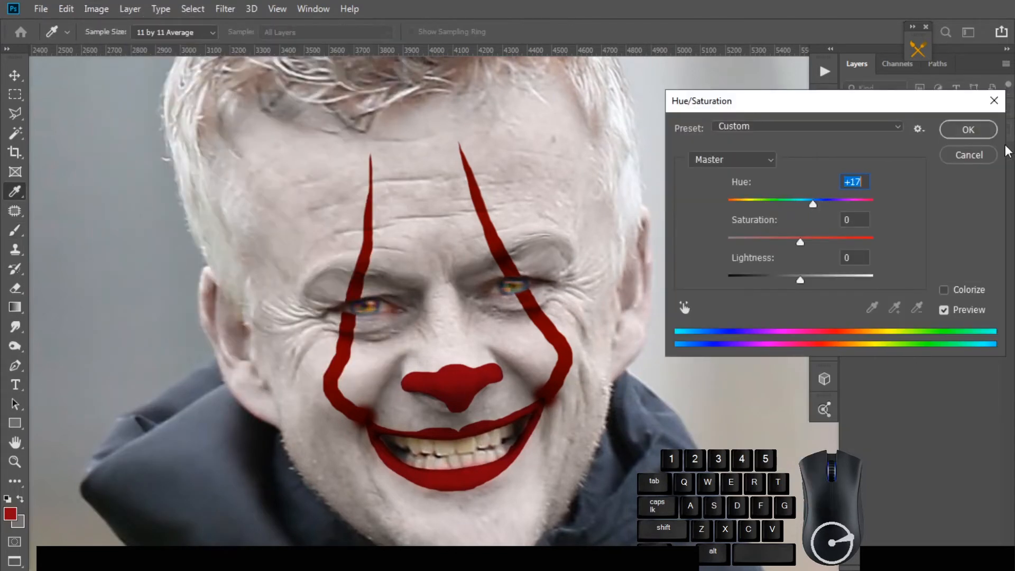
key(Return)
Step: Save the layered document as a PSD file
key(v)
drag(572, 296, 491, 298)
click(953, 209)
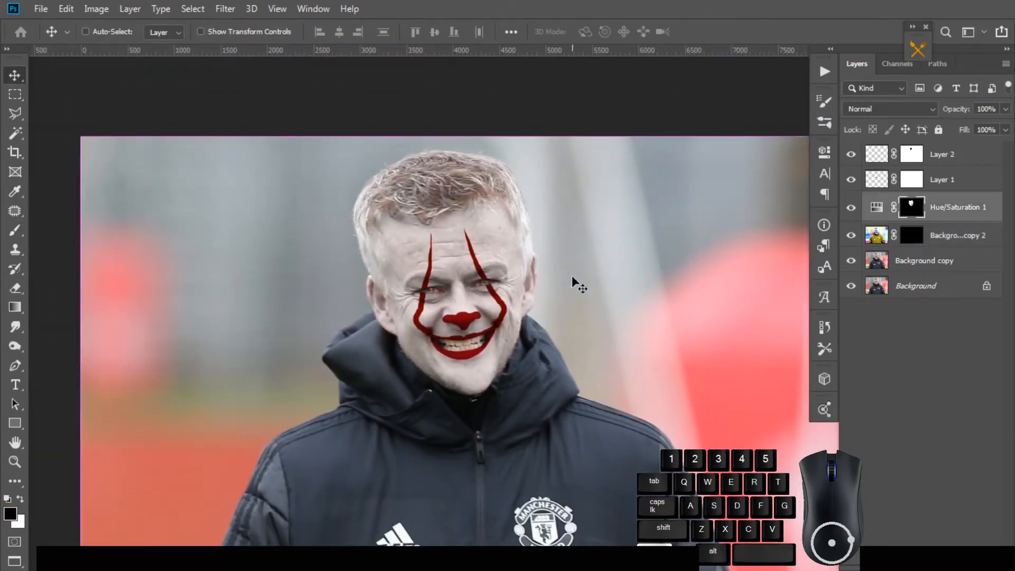
key(ctrl+s)
click(380, 432)
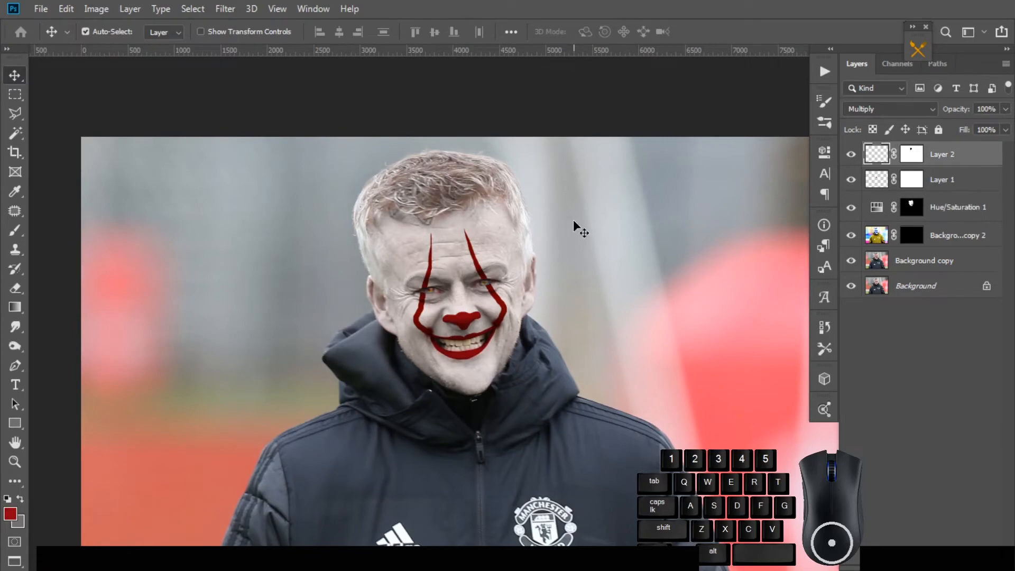
Step: Apply a Levels adjustment to Layer 2 with the black input point raised slightly
drag(486, 333, 532, 312)
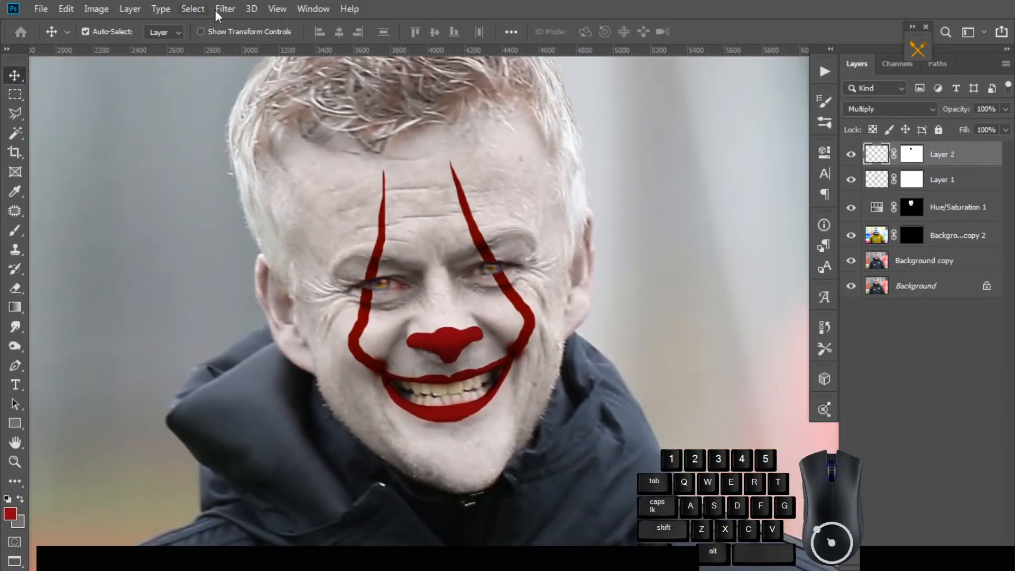
click(161, 9)
mouse_move(97, 9)
mouse_move(118, 46)
click(288, 63)
mouse_move(681, 277)
mouse_down()
mouse_move(695, 276)
mouse_move(683, 275)
mouse_up()
click(926, 143)
Step: Stamp all visible layers into a new merged layer at the top of the stack
ctrl+click(460, 303)
alt+click(471, 288)
alt+click(487, 304)
ctrl+click(471, 256)
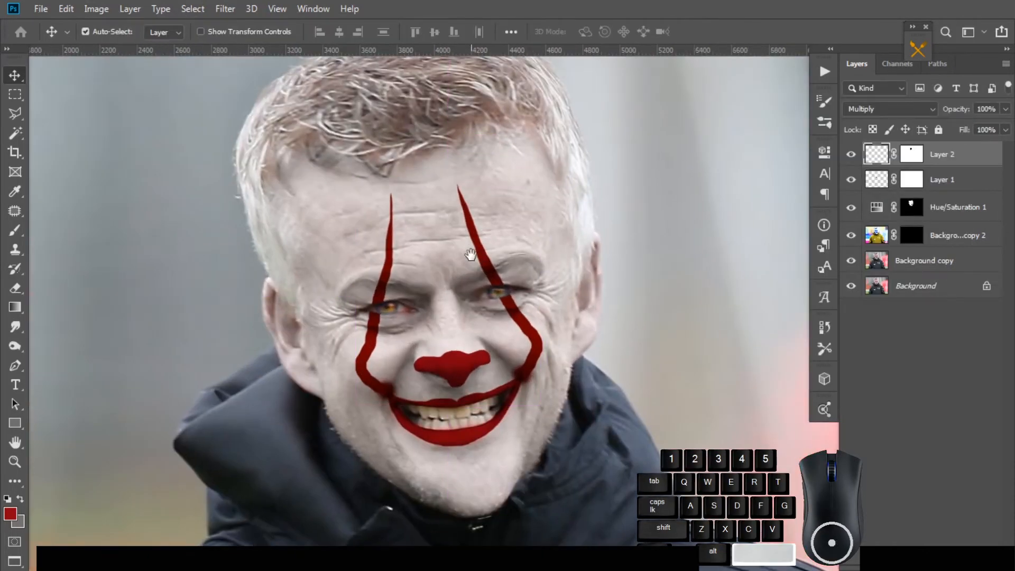
alt+click(489, 274)
alt+click(507, 280)
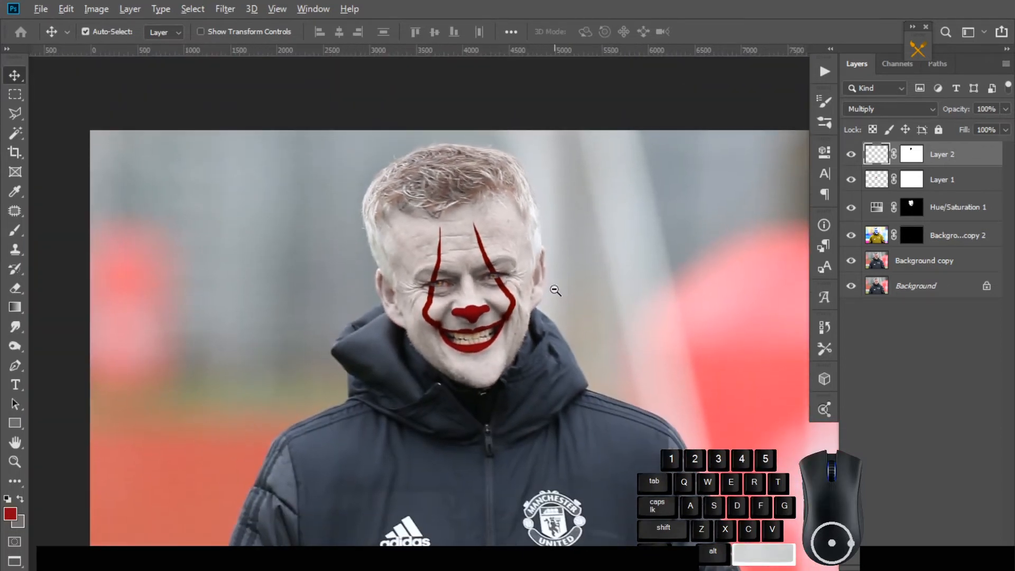
alt+click(554, 288)
click(958, 236)
click(958, 156)
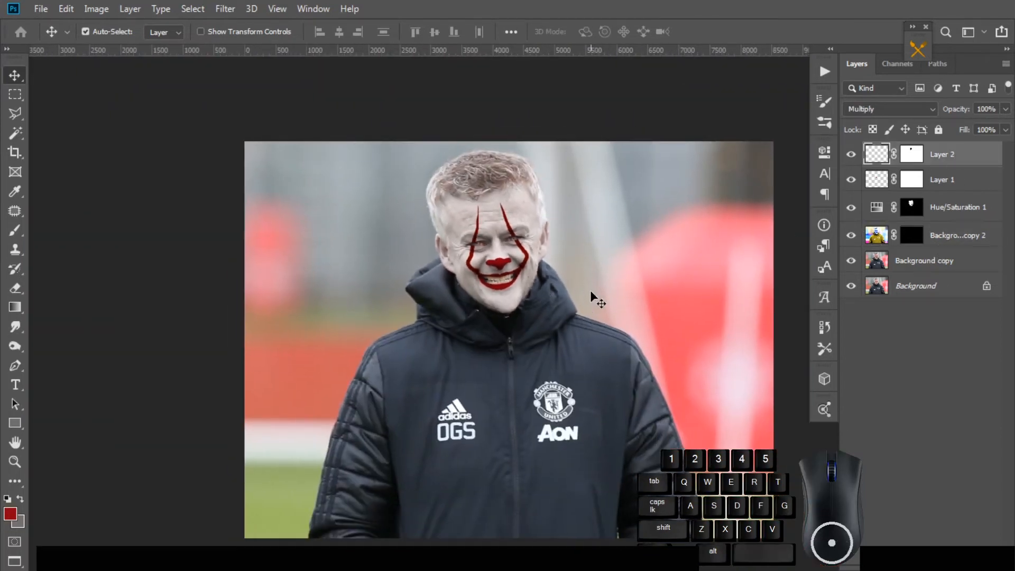
key(ctrl+shift+alt+e)
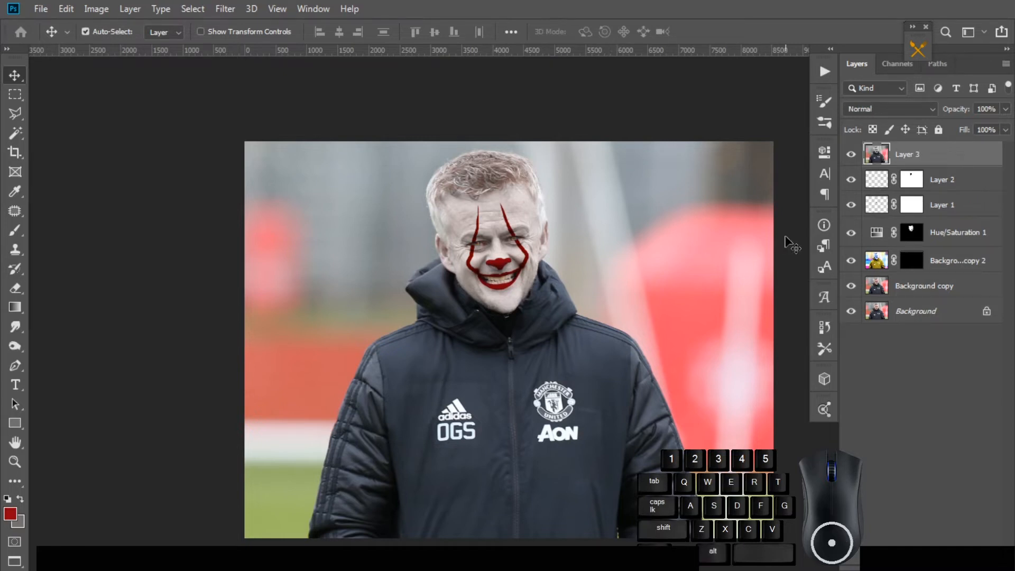
Step: Apply Camera Raw to the merged Layer 3 with Exposure -0.30 and a dark post-crop vignette
click(225, 9)
click(249, 96)
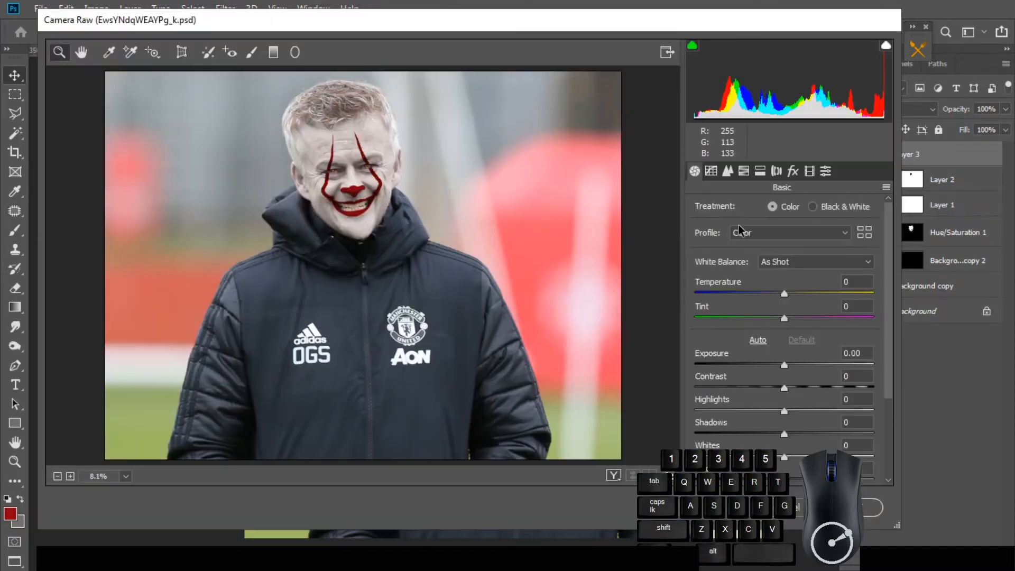
click(784, 364)
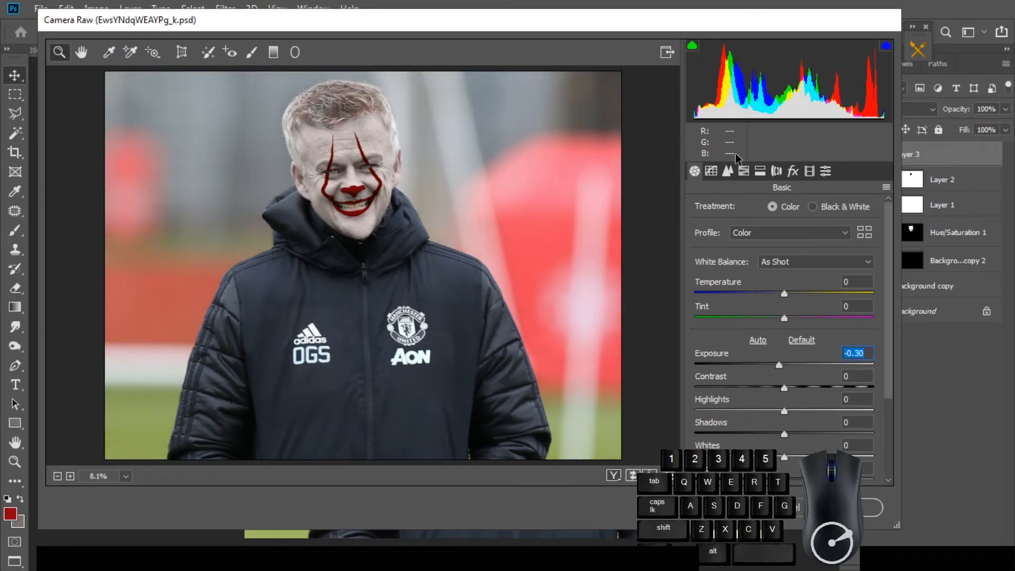
click(792, 171)
drag(788, 364, 739, 364)
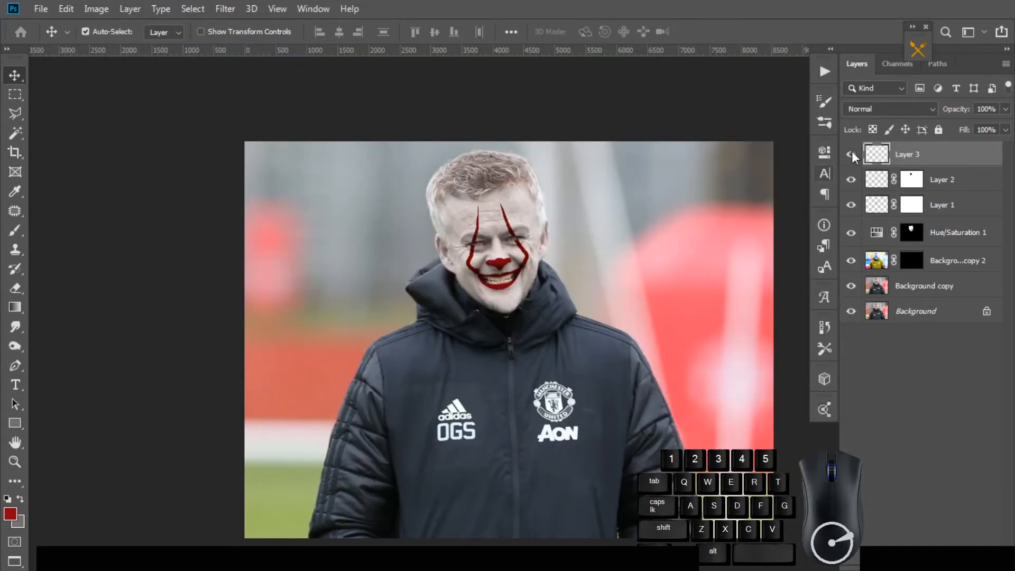
click(851, 154)
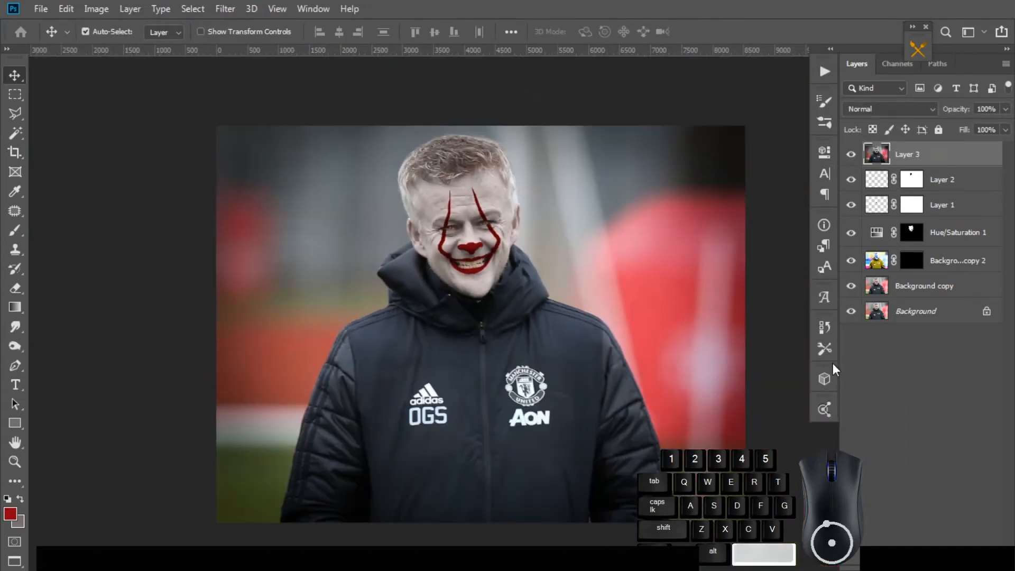
Step: Create a new layer above Layer 3 and set up a soft black brush with 0% hardness
key(ctrl+shift+alt+n)
click(11, 514)
drag(614, 466, 603, 479)
key(Return)
key(b)
right_click(446, 197)
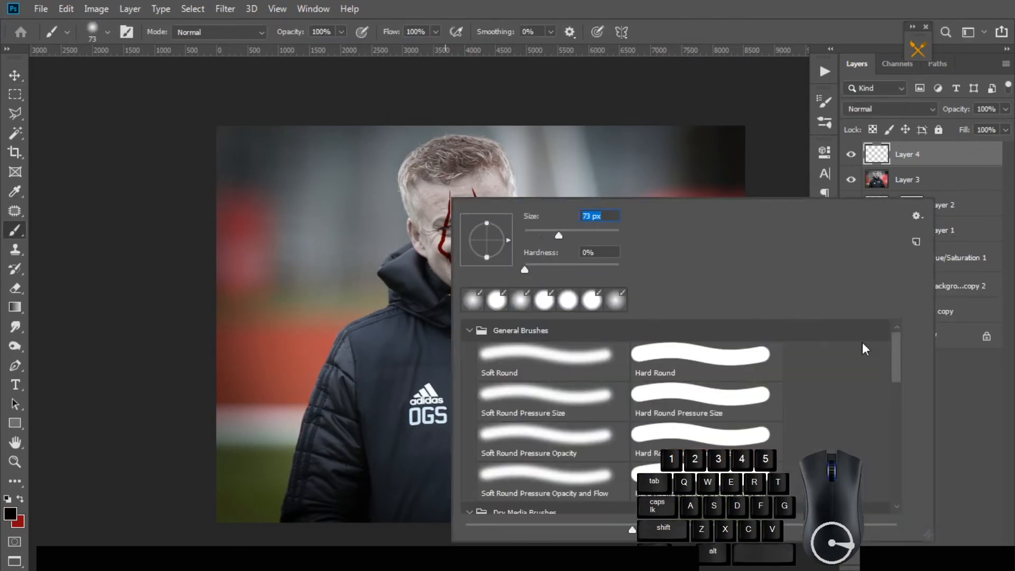
key(Return)
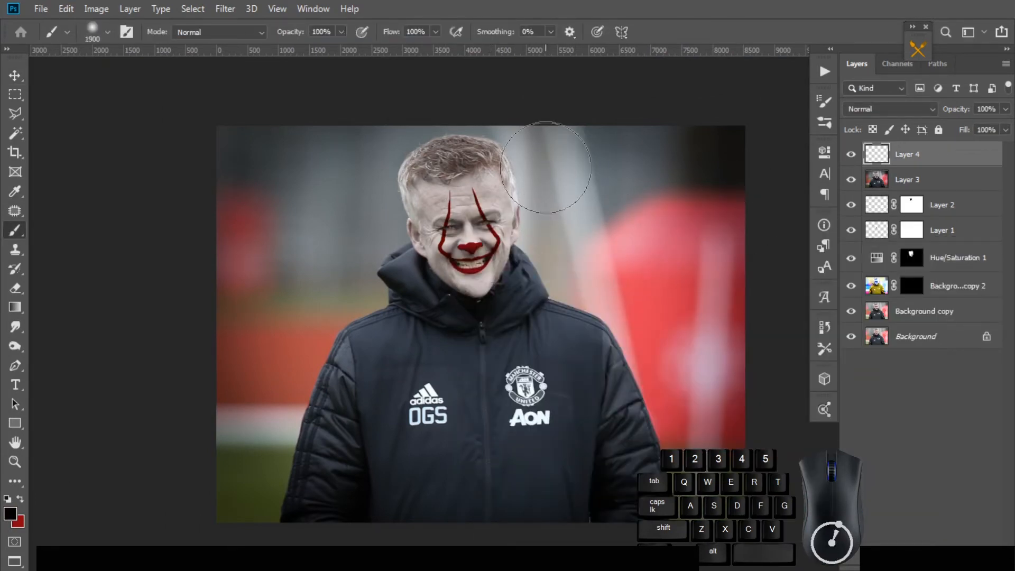
Step: Undo the full-strength black dab beside the head and set the 2600 px brush's flow to 9%
click(575, 181)
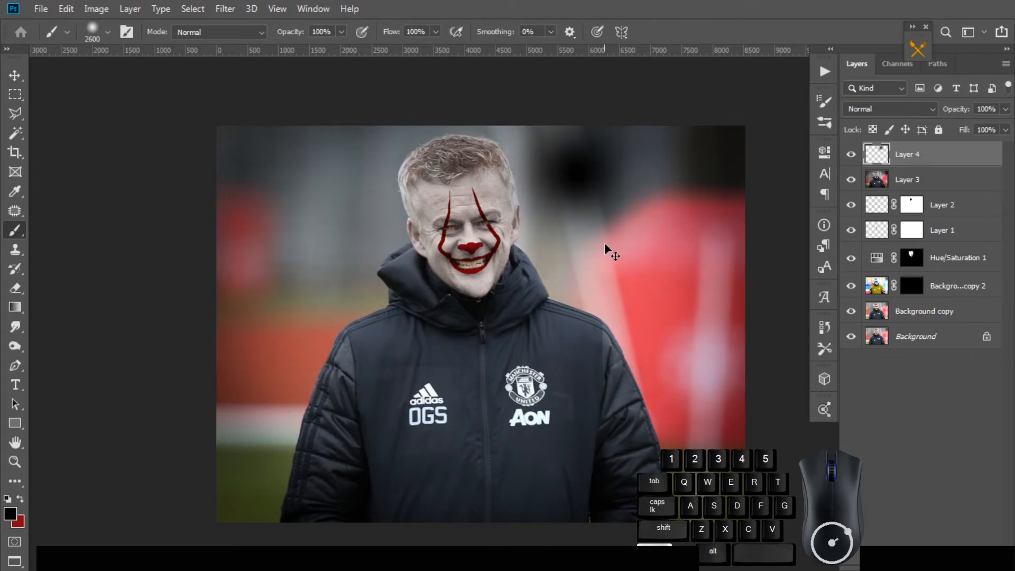
key(ctrl+z)
click(436, 32)
click(373, 52)
Step: Darken the background and jacket on Layer 4 with black dabs at 2600 px and add a mask to that layer
mouse_move(600, 240)
mouse_down()
mouse_move(582, 210)
mouse_move(721, 329)
mouse_up()
click(322, 185)
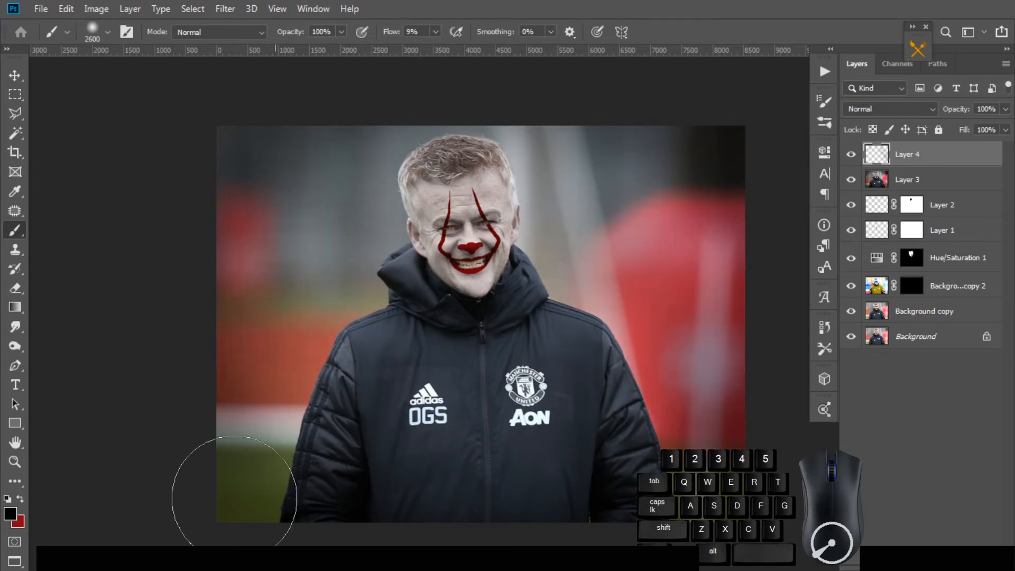
click(241, 470)
click(487, 407)
click(579, 187)
click(706, 382)
click(635, 236)
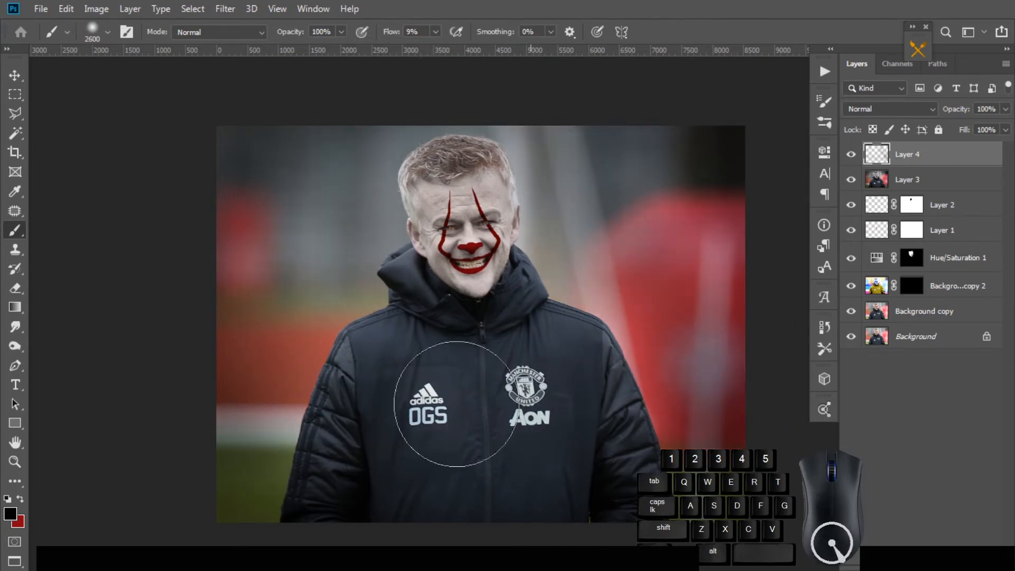
click(269, 258)
click(611, 129)
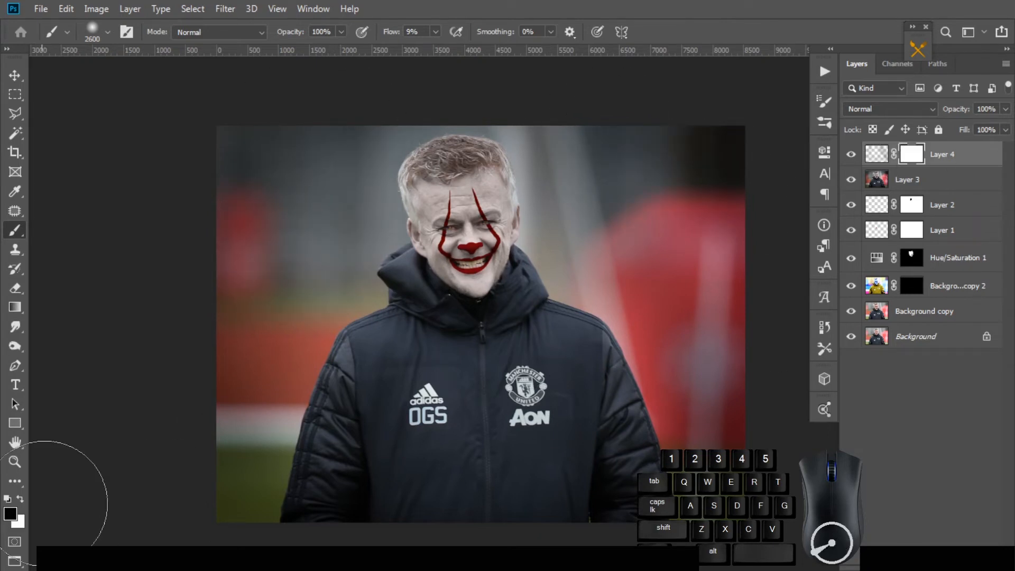
Step: Shrink the black brush, raise its flow to 100% and mask the darkening off the upper face on Layer 4's mask
ctrl+click(477, 222)
key(bracketleft)
key(bracketleft)
key(bracketleft)
key(bracketleft)
key(bracketleft)
key(bracketleft)
key(bracketleft)
key(bracketleft)
key(bracketleft)
key(bracketleft)
key(bracketleft)
key(bracketleft)
key(bracketleft)
key(bracketleft)
key(bracketleft)
key(bracketleft)
click(488, 212)
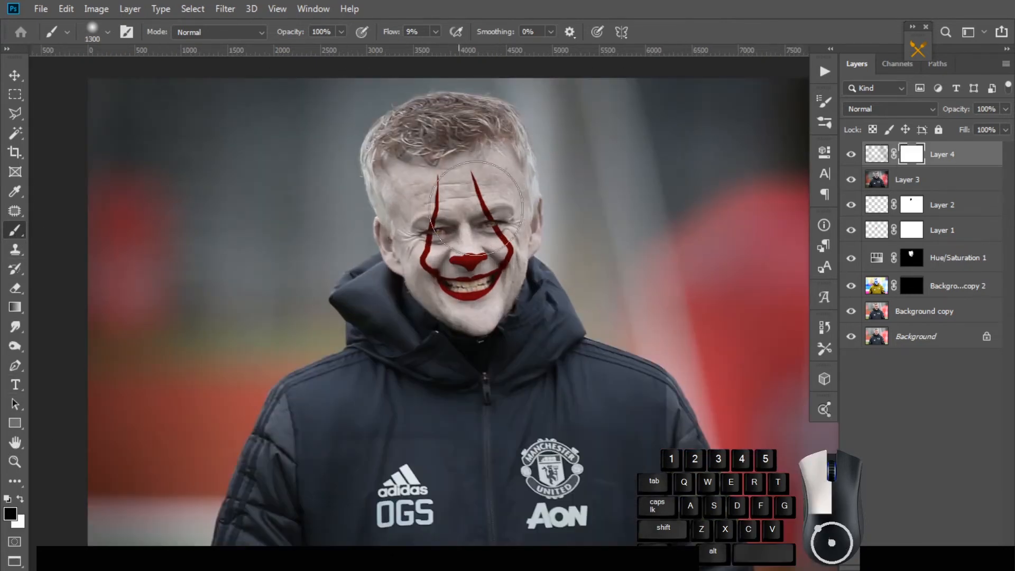
click(463, 245)
mouse_move(435, 32)
mouse_down()
mouse_move(442, 53)
mouse_move(510, 53)
mouse_up()
key(bracketleft)
key(bracketleft)
mouse_move(436, 212)
mouse_down()
mouse_move(455, 151)
mouse_move(484, 279)
mouse_move(417, 231)
mouse_up()
Step: Paint black on Layer 4's mask with a 700 px brush to clear the darkening from the cheeks and chin
key(bracketright)
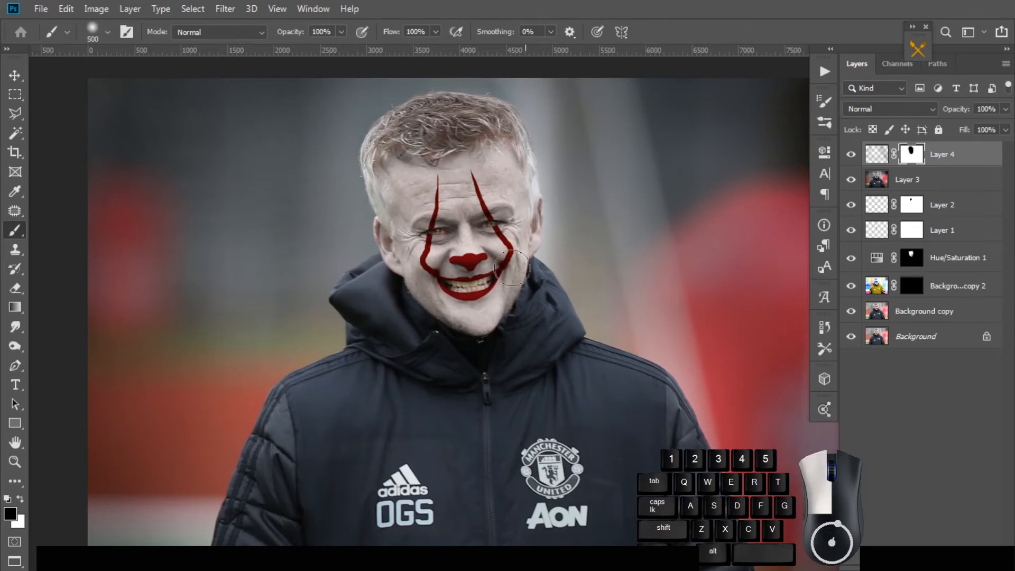
key(bracketright)
key(bracketright)
mouse_move(479, 322)
mouse_down()
mouse_move(471, 182)
mouse_move(505, 252)
mouse_up()
drag(435, 302, 474, 357)
scroll(482, 278, down, 1)
scroll(454, 261, down, 1)
scroll(487, 237, up, 1)
click(486, 237)
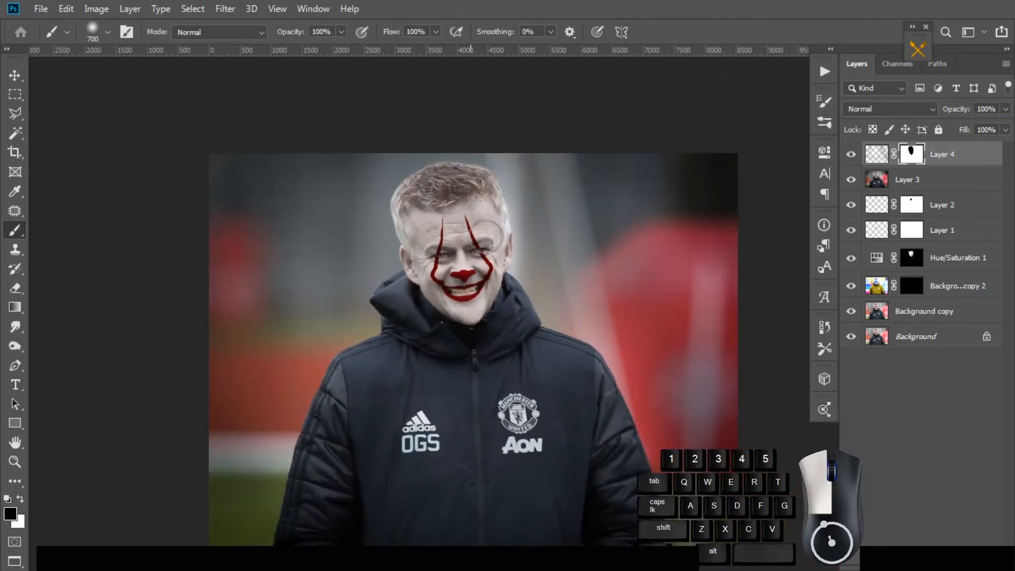
scroll(457, 277, up, 1)
scroll(503, 230, down, 2)
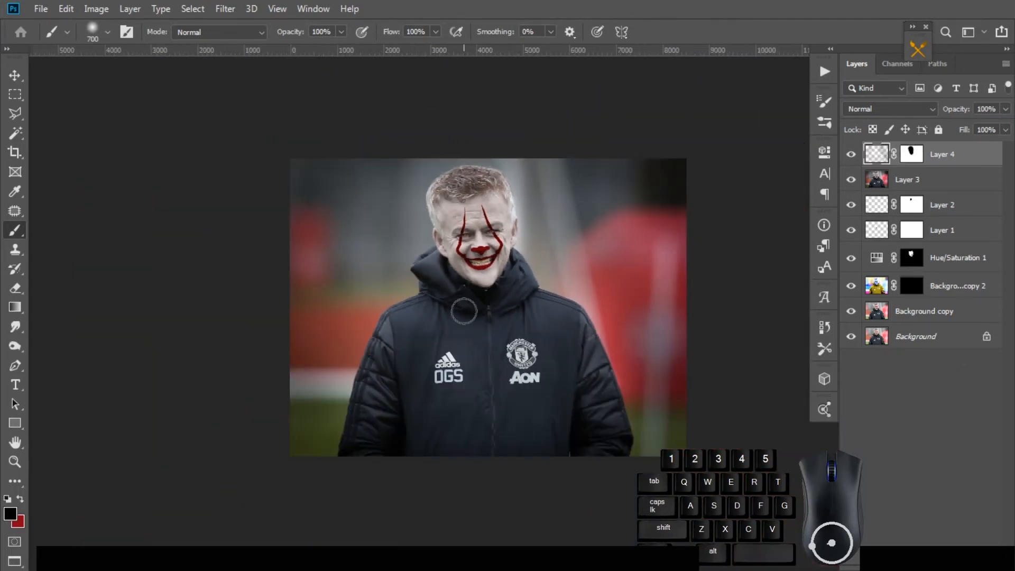
Step: Set the black brush to 2200 px at 9% flow for Layer 4 and compare the image with that layer hidden
drag(425, 63, 369, 62)
key(bracketright)
key(bracketright)
key(bracketright)
key(bracketright)
key(bracketright)
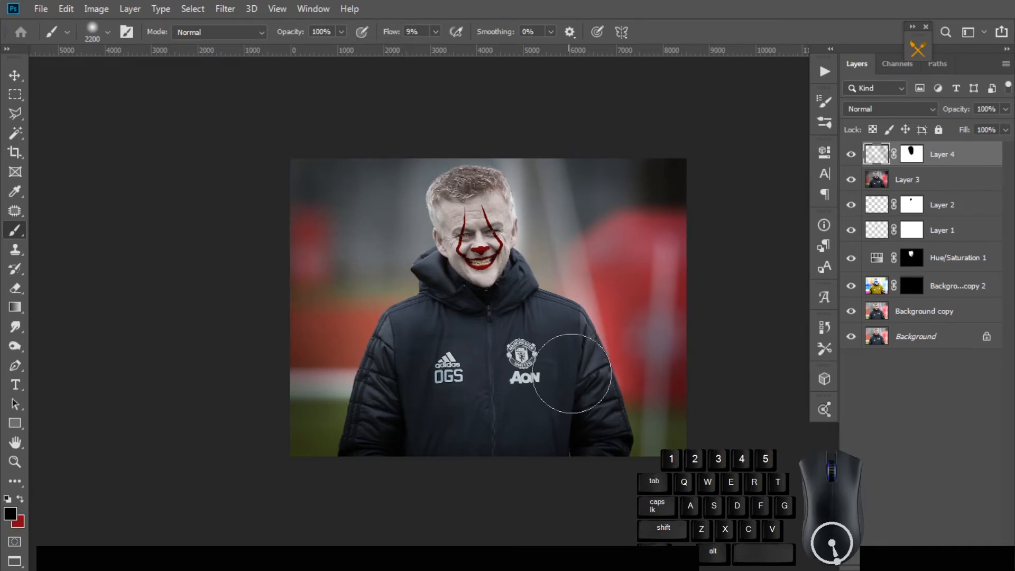
key(v)
scroll(520, 273, up, 3)
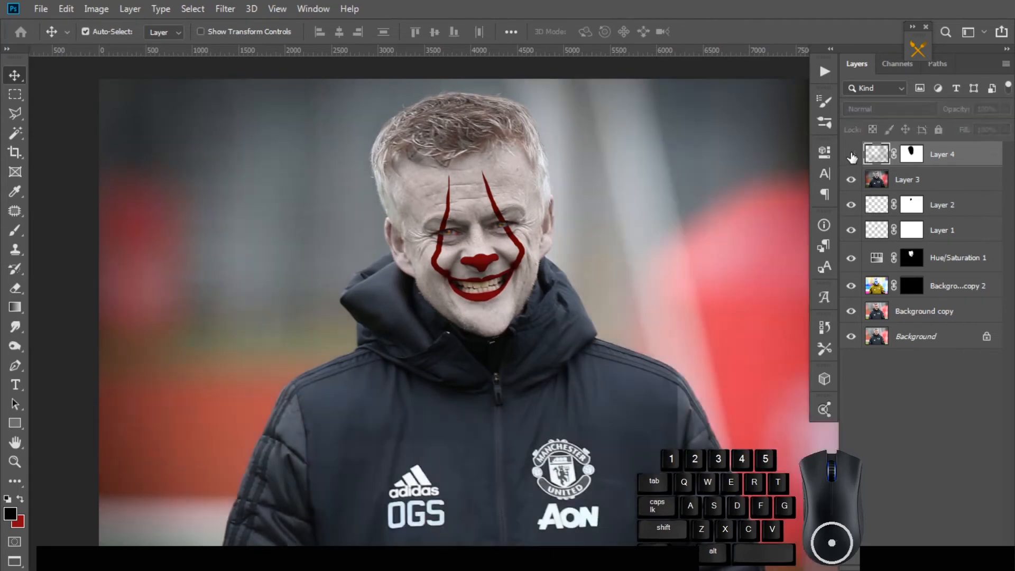
scroll(476, 240, down, 3)
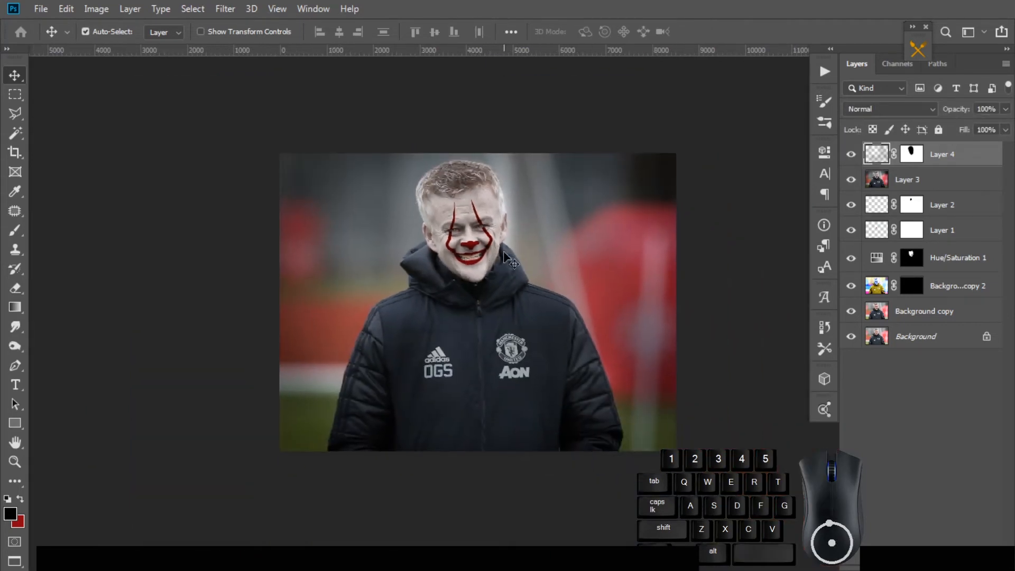
Step: Create a new layer above Layer 4 and choose an orange foreground colour with a hue of about 37°
scroll(468, 195, up, 3)
key(ctrl+shift+alt+n)
click(13, 520)
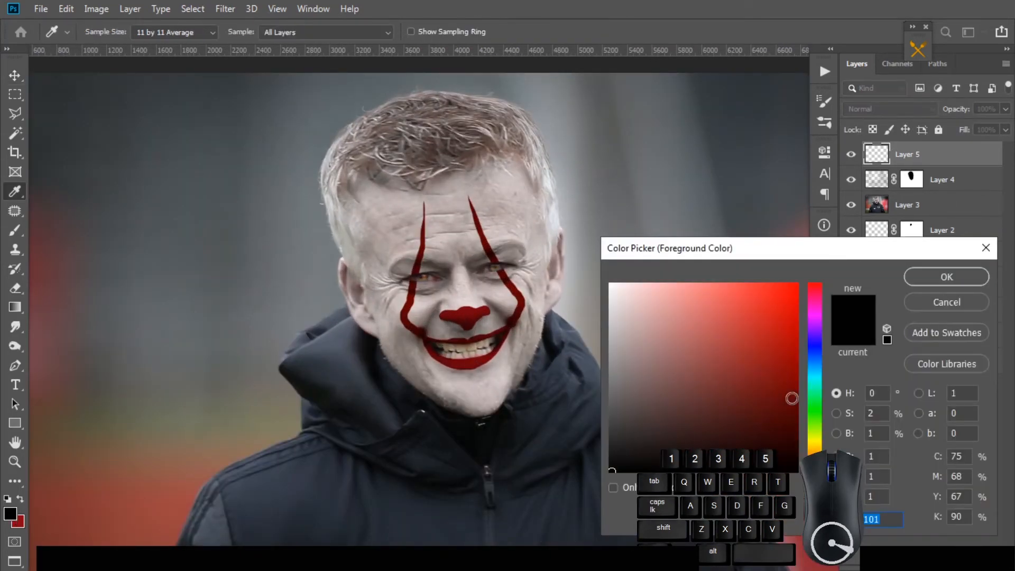
click(815, 434)
click(815, 449)
click(815, 453)
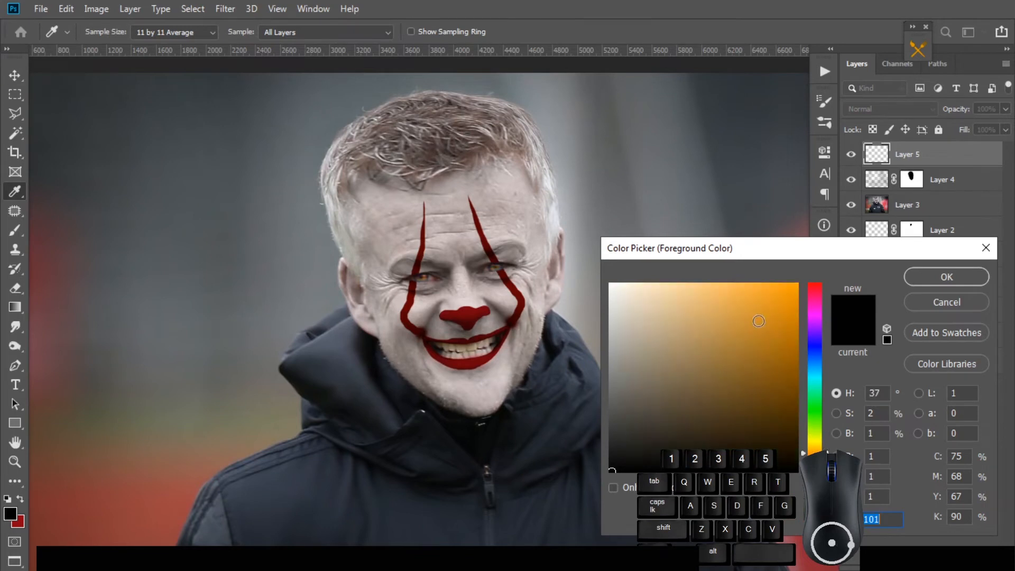
drag(766, 329, 731, 334)
click(754, 310)
click(958, 276)
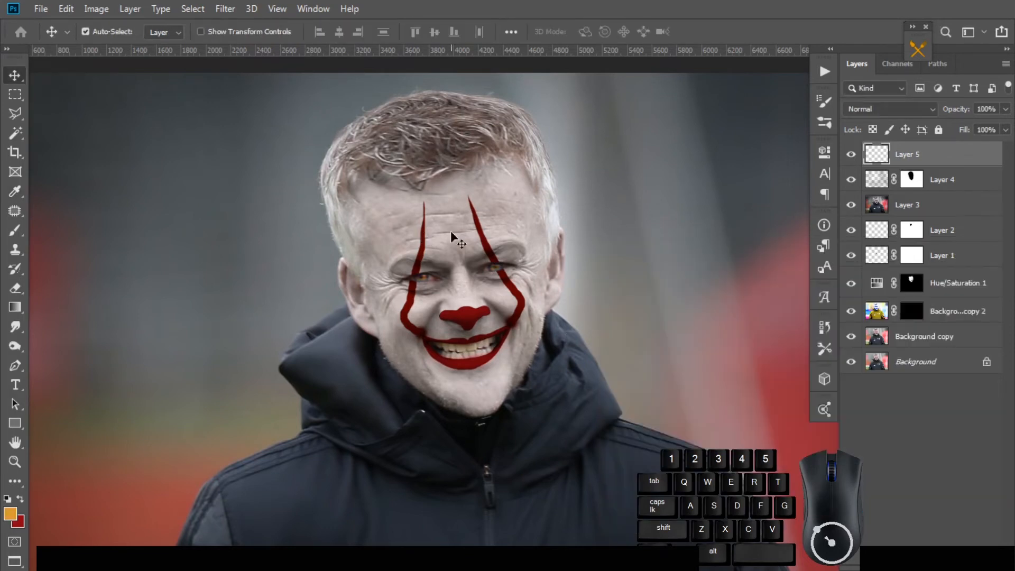
Step: Paint the hair orange on Layer 5 with a soft brush at 9% flow, using 250 px for the edges
key(b)
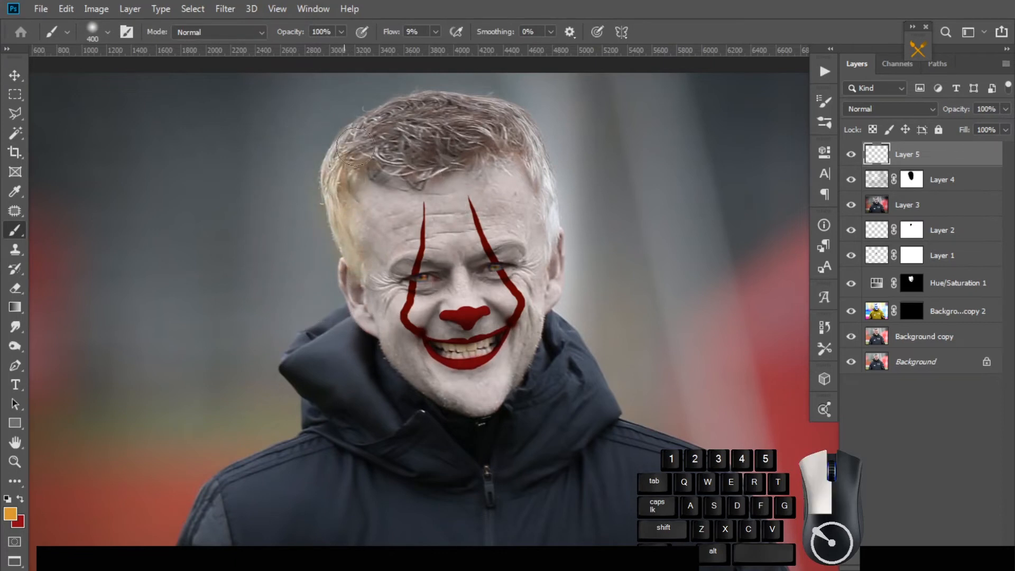
key(bracketright)
mouse_move(355, 147)
mouse_down()
mouse_move(439, 155)
mouse_move(457, 141)
mouse_up()
drag(400, 108, 523, 129)
key(bracketleft)
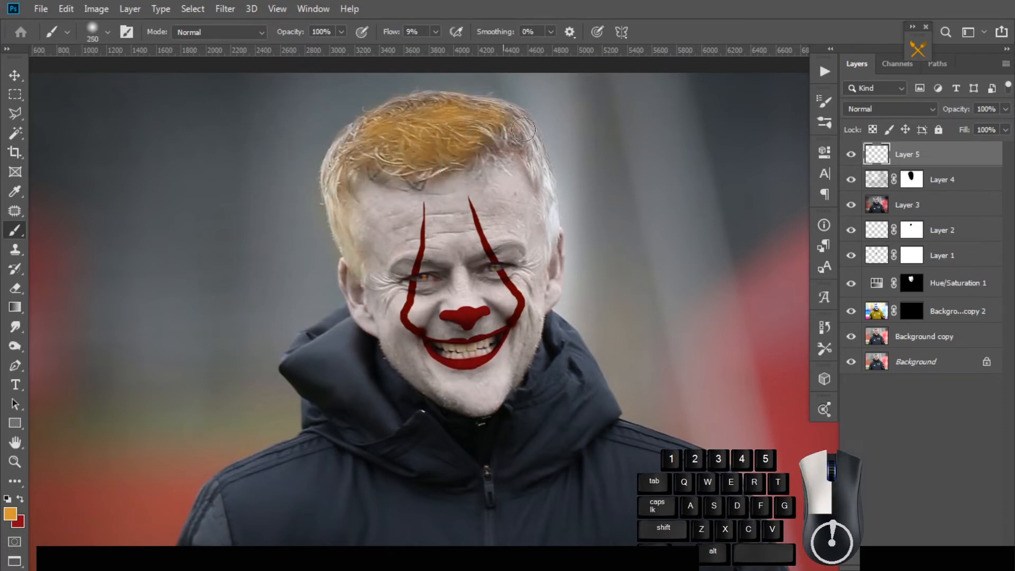
mouse_move(553, 199)
mouse_down()
mouse_move(550, 231)
mouse_move(548, 200)
mouse_up()
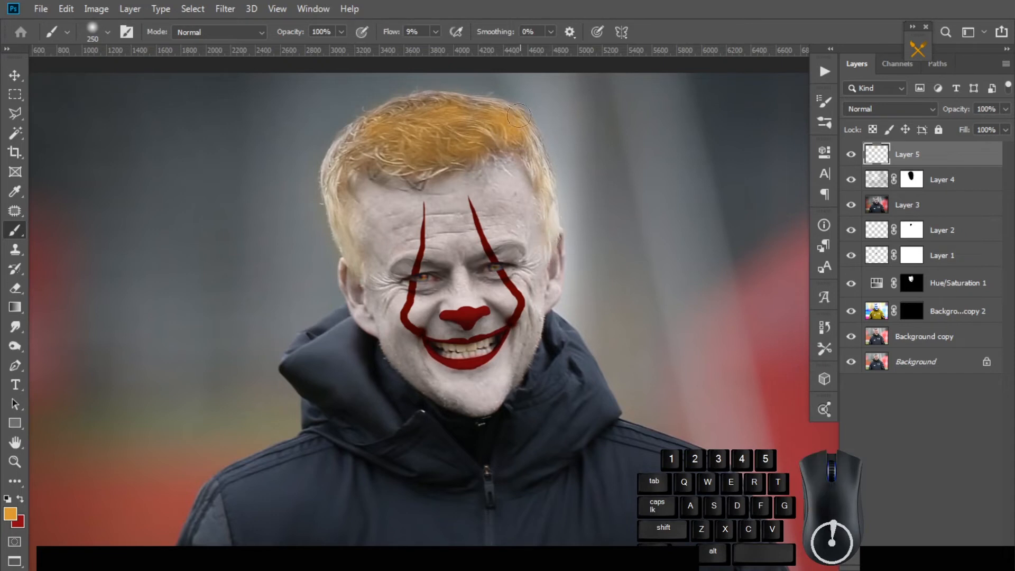
Step: Set Layer 5's blend mode to Multiply and its fill to 86%
click(920, 109)
click(866, 164)
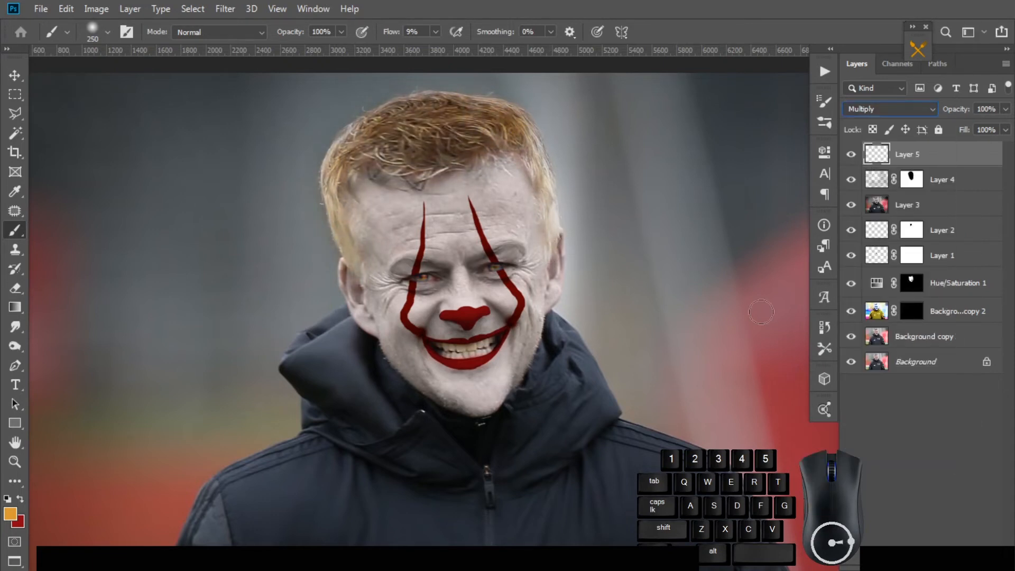
click(1004, 130)
mouse_move(1005, 146)
mouse_down()
mouse_move(983, 151)
mouse_move(994, 147)
mouse_up()
Step: Add a mask to Layer 5 and paint out the orange spill around the hair with black at 100% flow
click(908, 561)
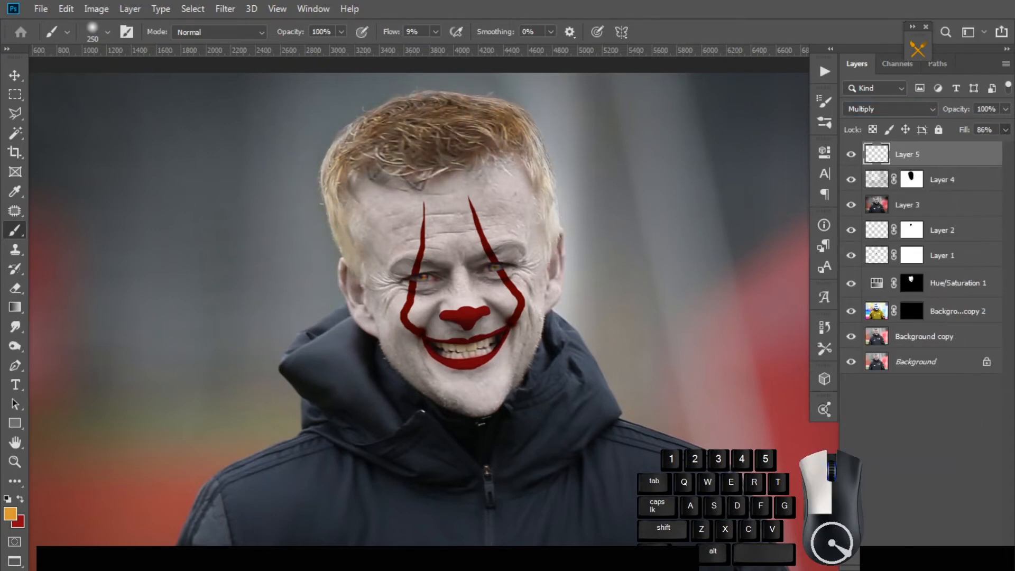
click(435, 32)
drag(433, 48, 497, 48)
click(320, 243)
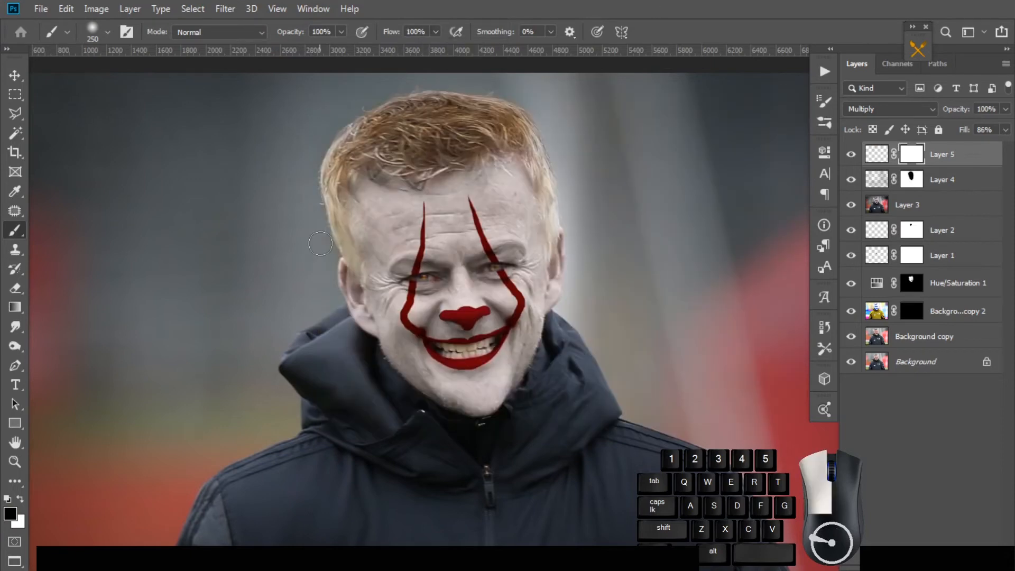
mouse_move(571, 142)
mouse_down()
mouse_move(573, 192)
mouse_move(390, 135)
mouse_move(346, 177)
mouse_up()
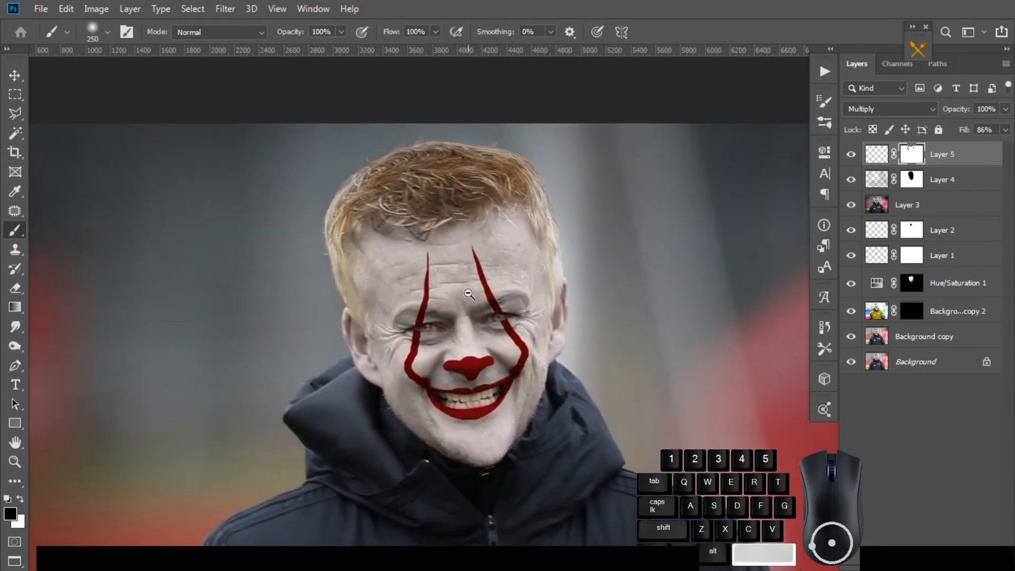
drag(520, 302, 514, 219)
alt+click(514, 220)
alt+click(513, 220)
Step: Return to the standard screen mode and open the balloon image Balloons_-_Item_-_Fortnite.png
key(f)
key(f)
key(v)
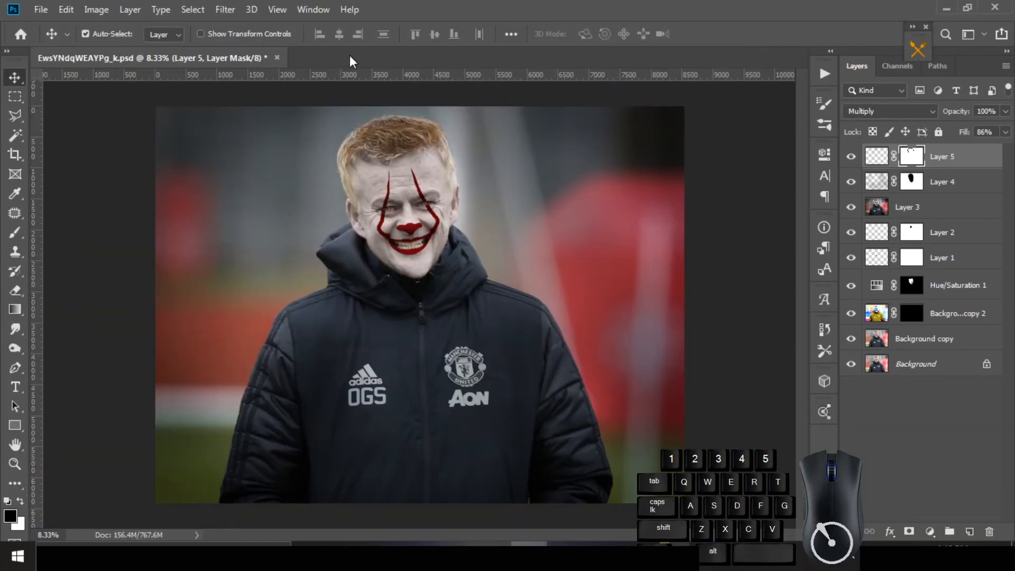
click(40, 9)
click(45, 38)
double_click(263, 122)
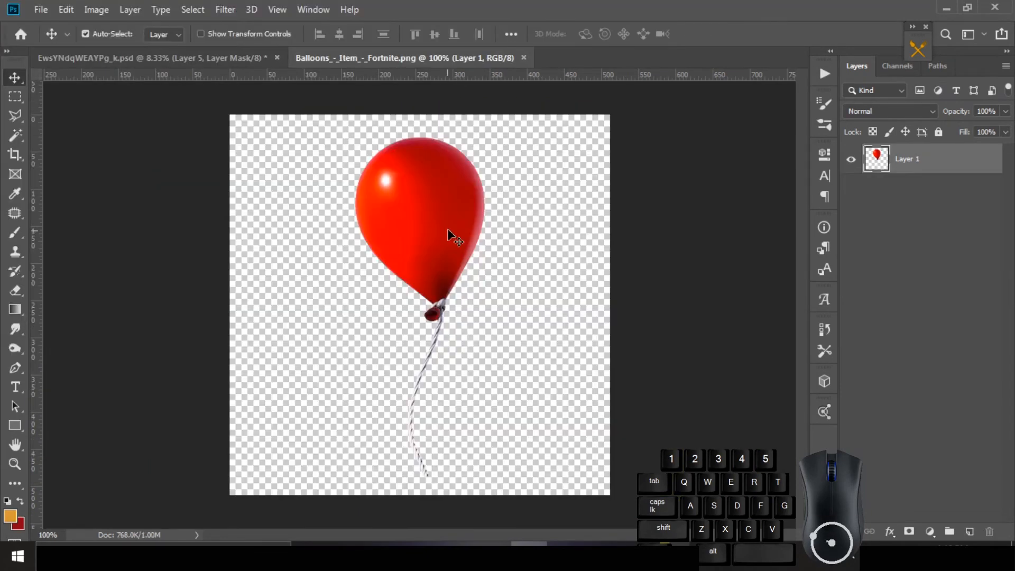
Step: Duplicate the balloon layer and turn the copy grey by removing its saturation with Hue/Saturation
drag(887, 165, 969, 531)
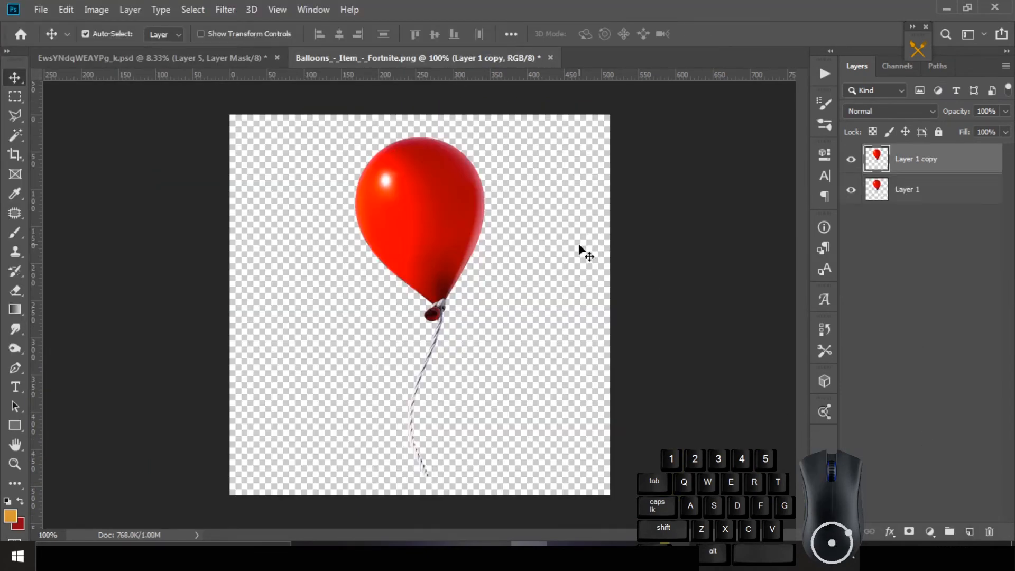
click(66, 10)
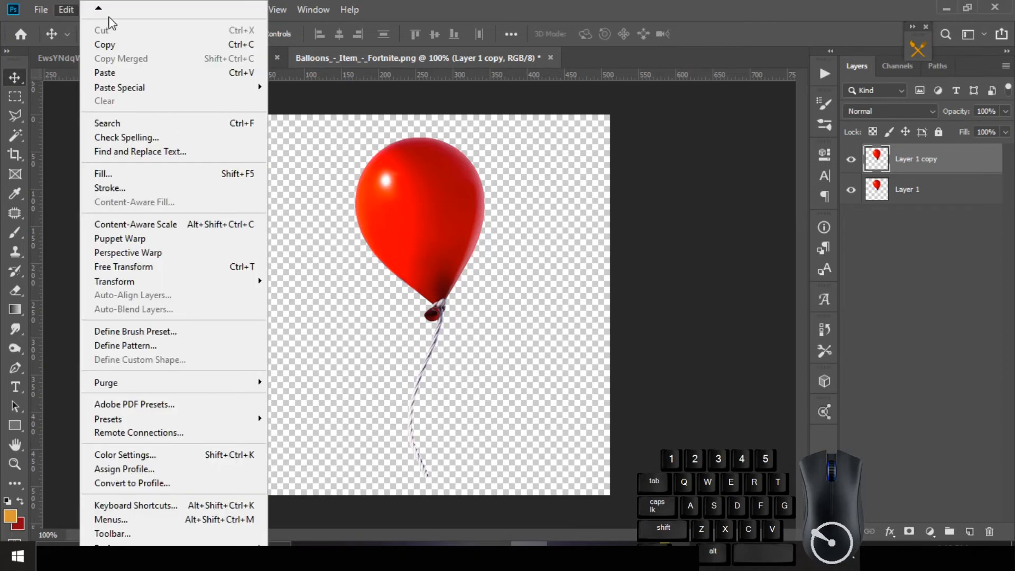
mouse_move(96, 10)
mouse_move(136, 46)
click(280, 124)
drag(799, 242, 727, 241)
click(968, 130)
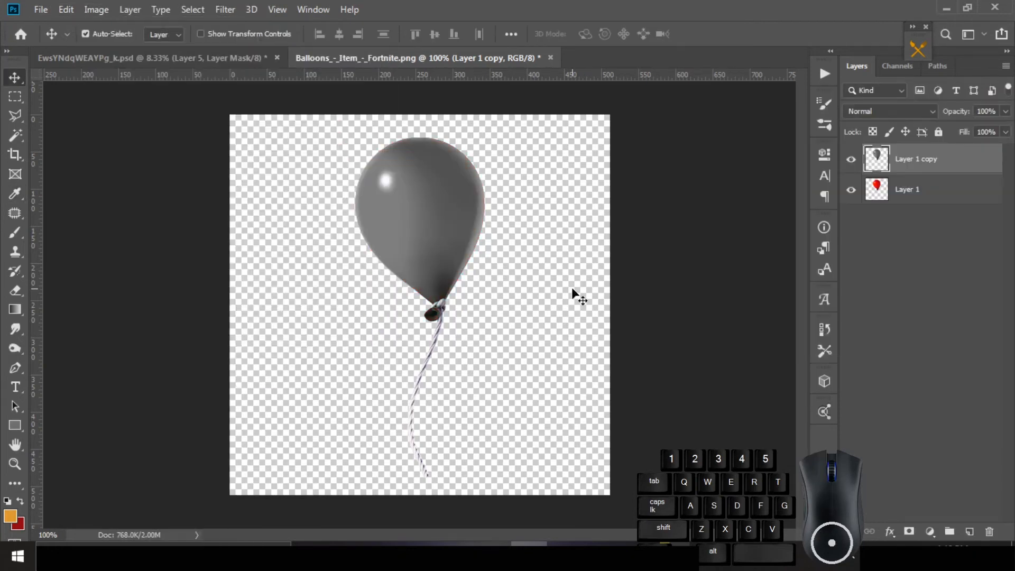
Step: Duplicate the grey balloon layer, hide the layers beneath and soften the new copy with a Gaussian Blur
drag(887, 159, 969, 531)
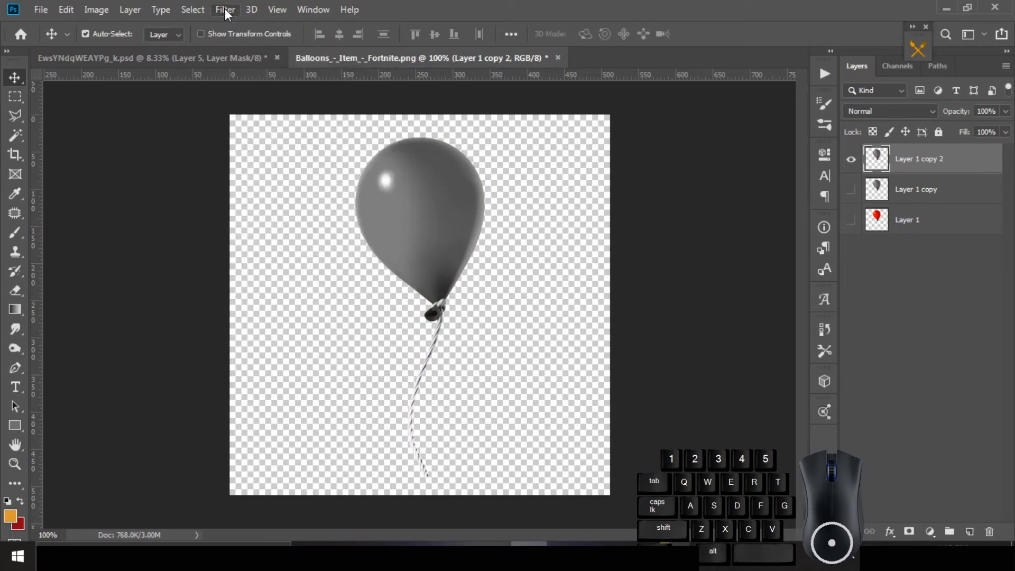
click(66, 9)
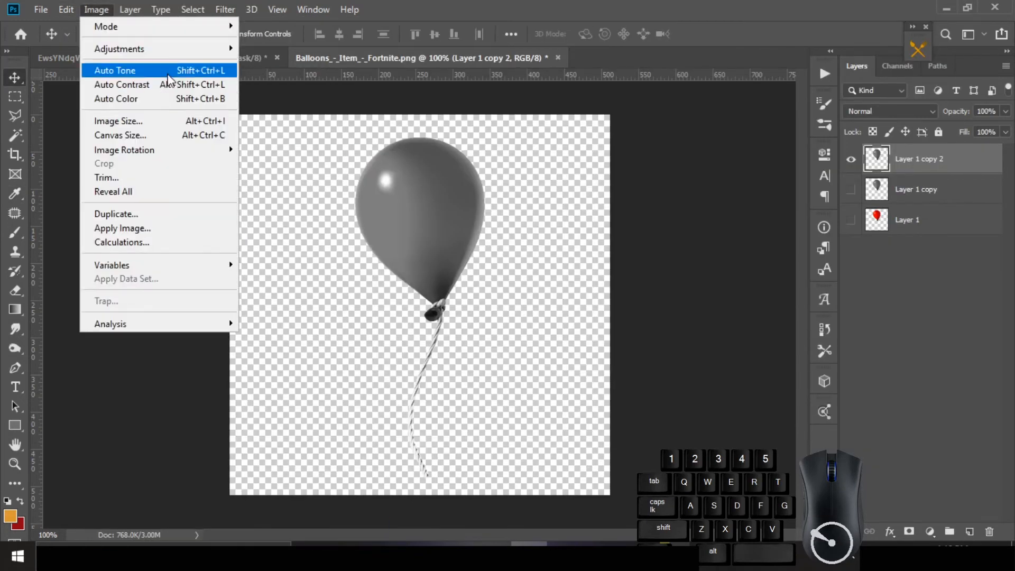
click(106, 120)
key(Escape)
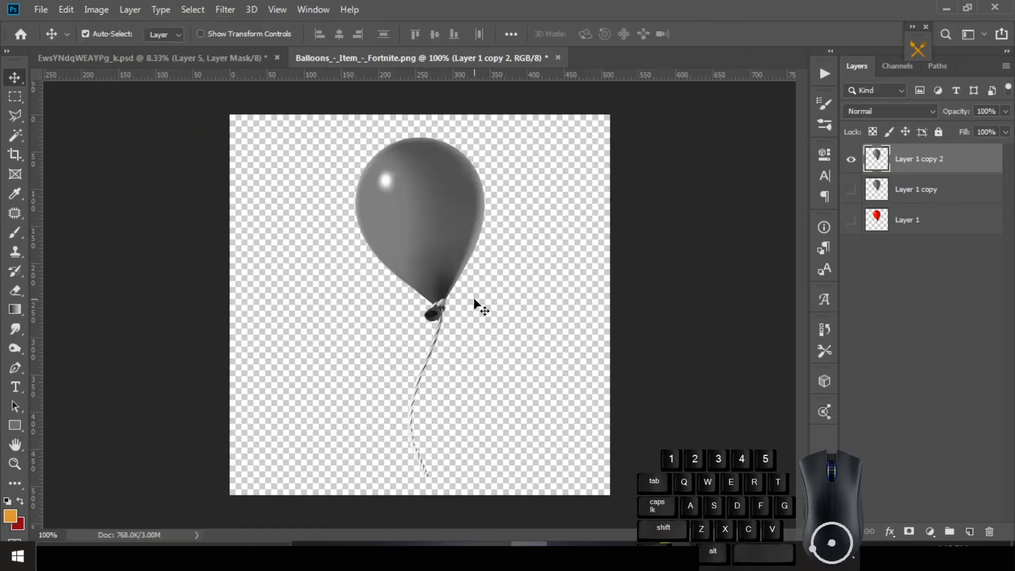
click(225, 9)
mouse_move(238, 195)
click(453, 236)
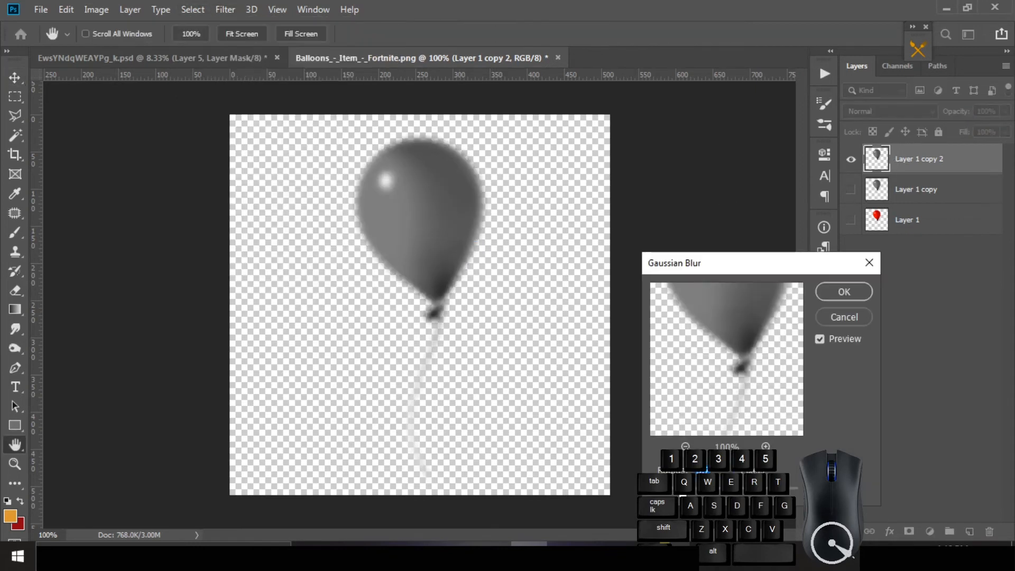
click(843, 293)
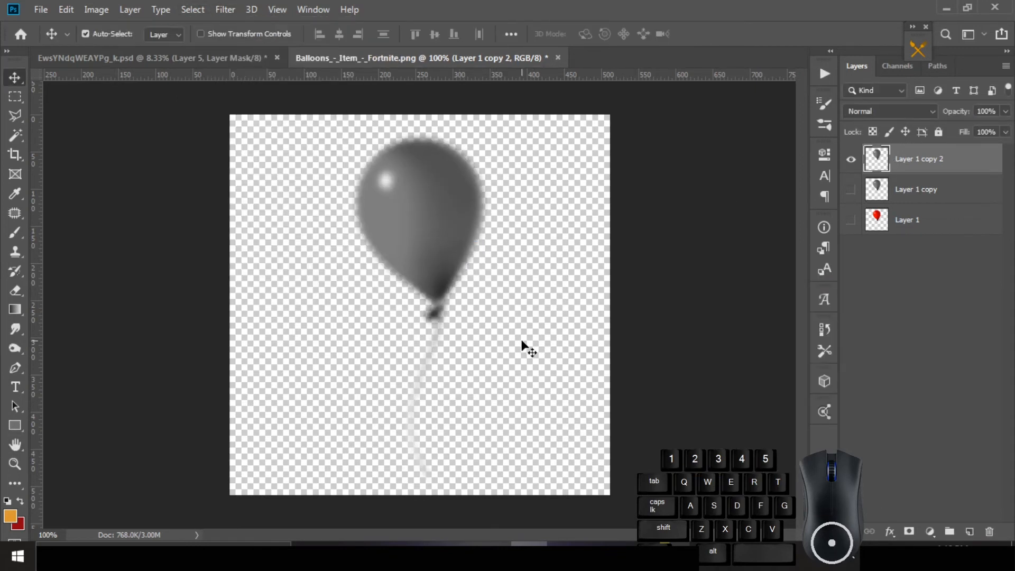
Step: Save the blurred balloon document as a Photoshop file named balloons in the Solsa folder
key(ctrl+shift+s)
click(200, 108)
click(226, 285)
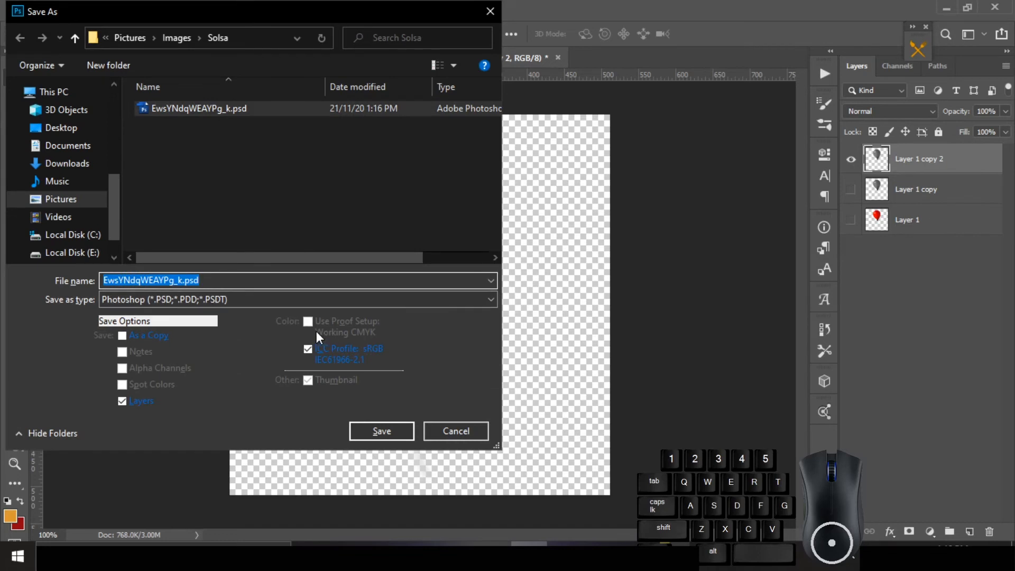
text(balloons)
click(381, 430)
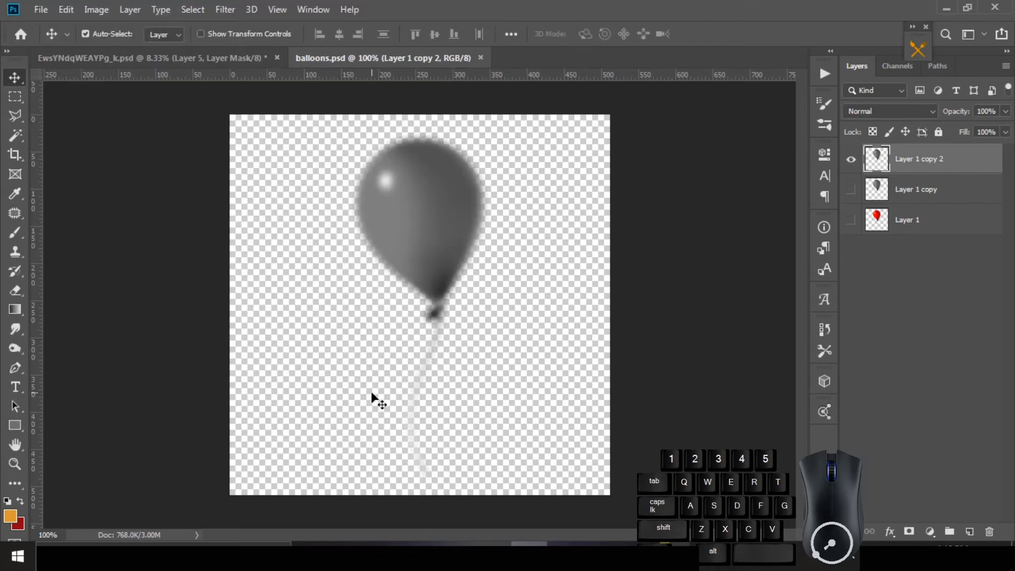
Step: Show only the unblurred grey balloon layer and duplicate it into a new document
alt+click(850, 190)
right_click(879, 194)
right_click(936, 184)
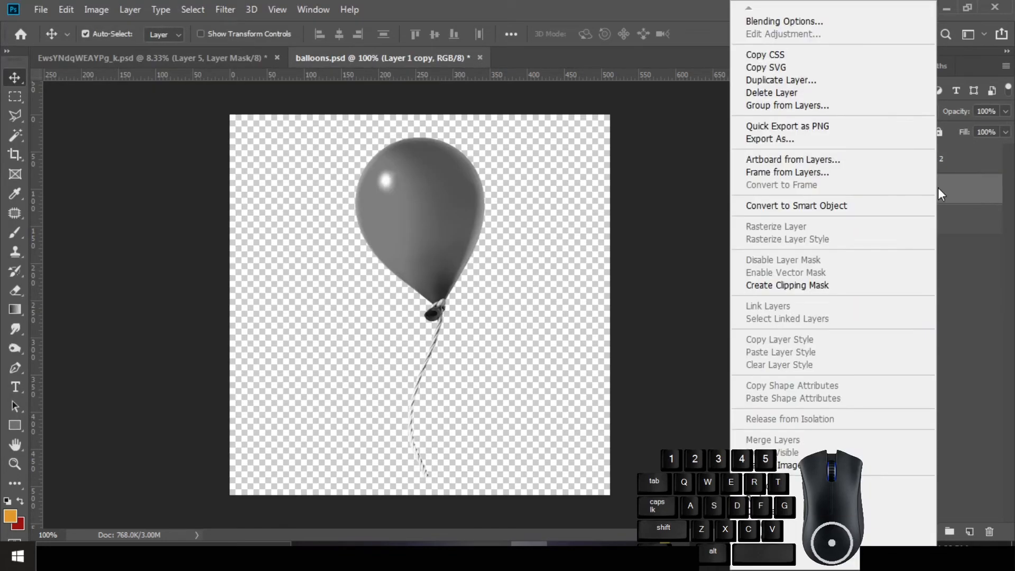
click(769, 81)
click(535, 201)
click(476, 239)
click(629, 142)
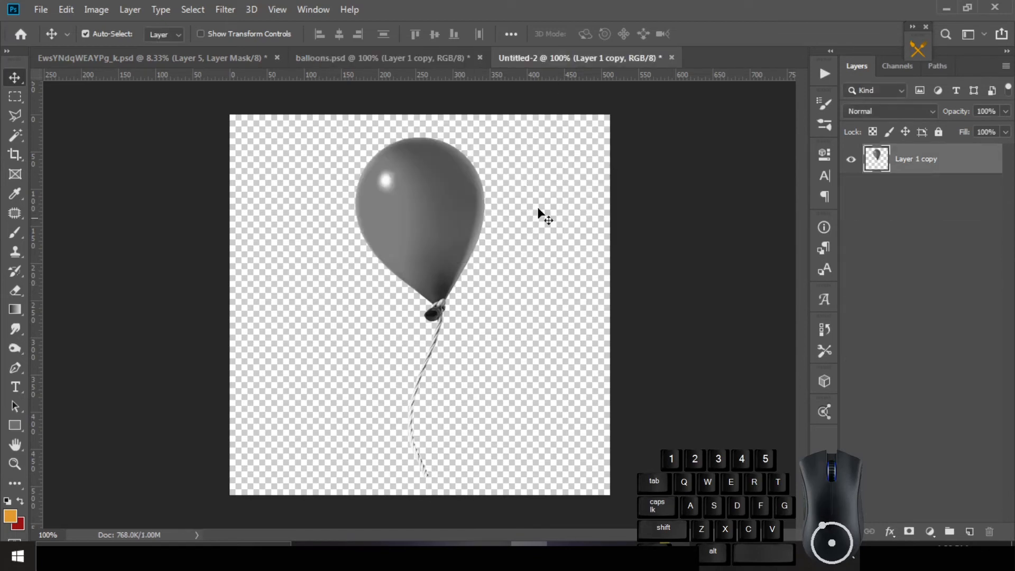
Step: Open the Manchester United crest image
click(47, 9)
click(95, 41)
click(175, 127)
click(382, 331)
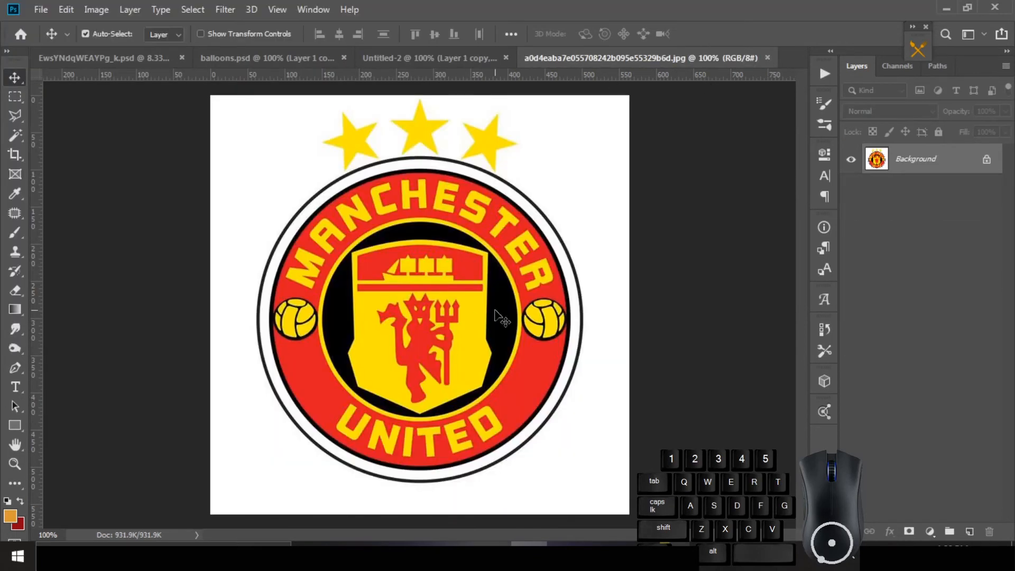
Step: Select the crest and stars without the white background using the Magic Wand, isolate them on a new layer and copy them
click(20, 136)
click(260, 176)
key(ctrl+shift+i)
drag(888, 161, 862, 193)
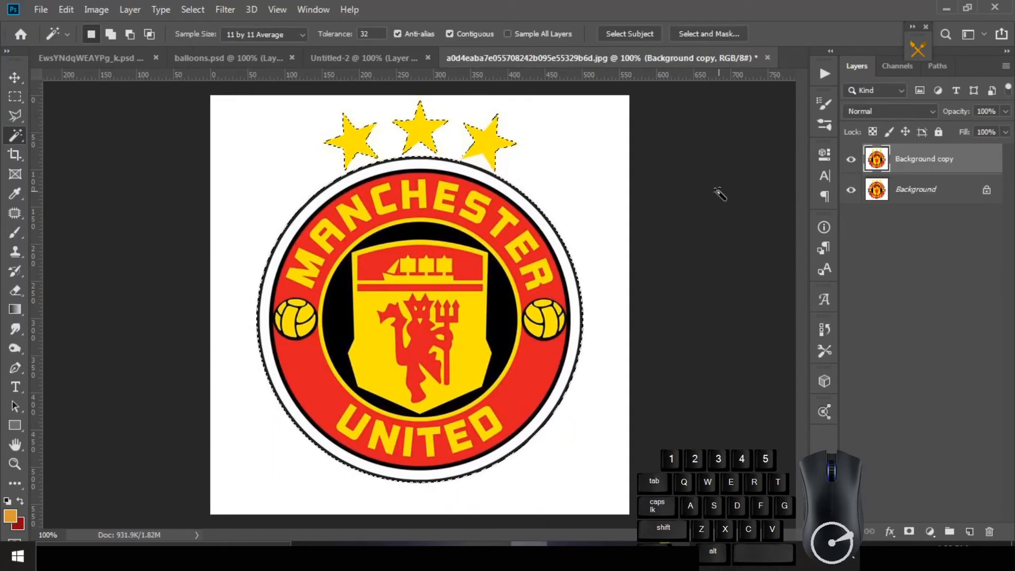
key(ctrl+j)
ctrl+click(874, 164)
key(ctrl+c)
Step: Paste the crest into the separate grey balloon document, scale it to about 54% and centre it over the balloon
click(406, 58)
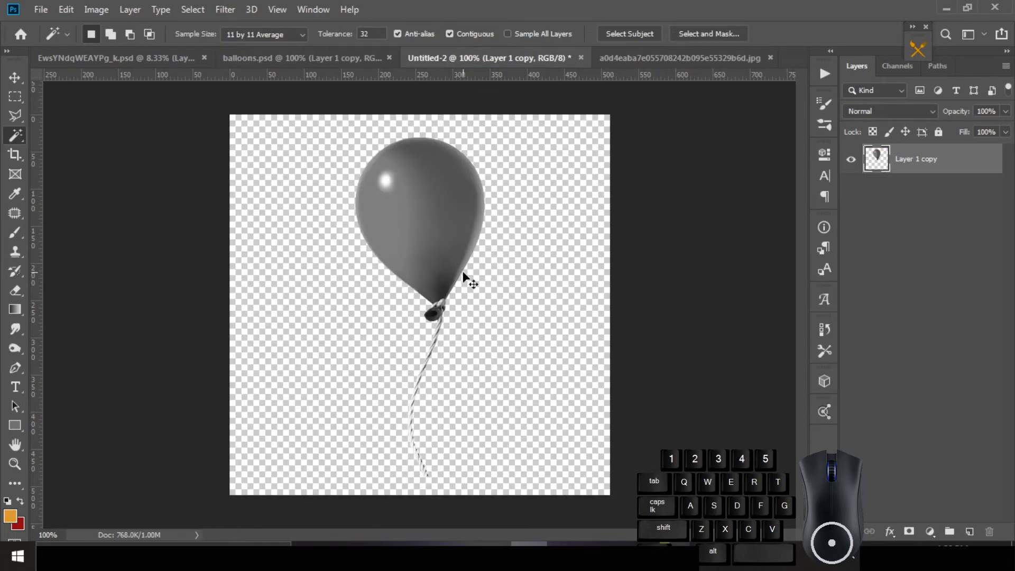
key(ctrl+v)
key(ctrl+t)
drag(585, 113, 468, 265)
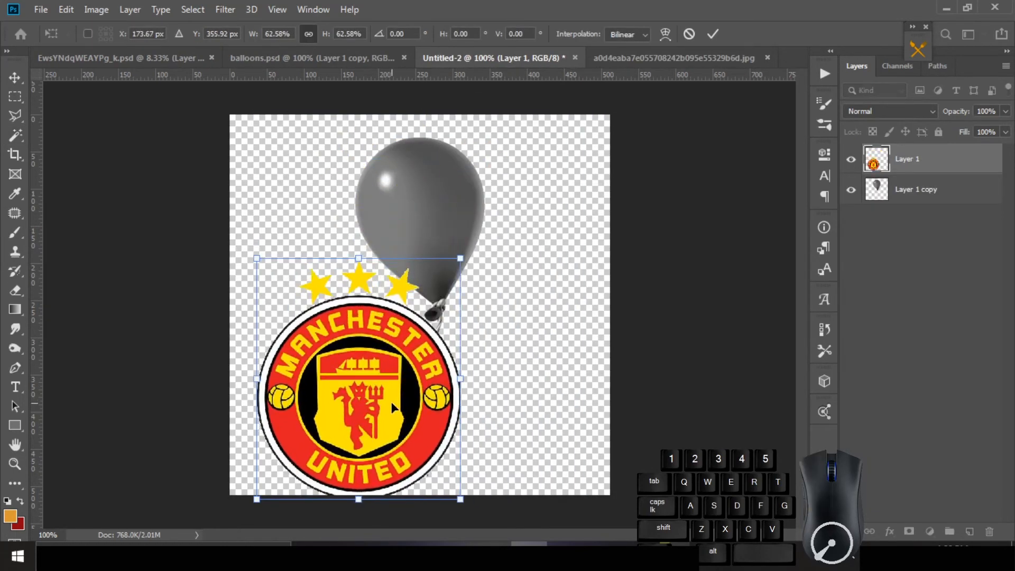
drag(394, 407, 463, 247)
drag(532, 99, 506, 132)
drag(424, 273, 441, 254)
drag(517, 114, 516, 115)
drag(468, 230, 461, 226)
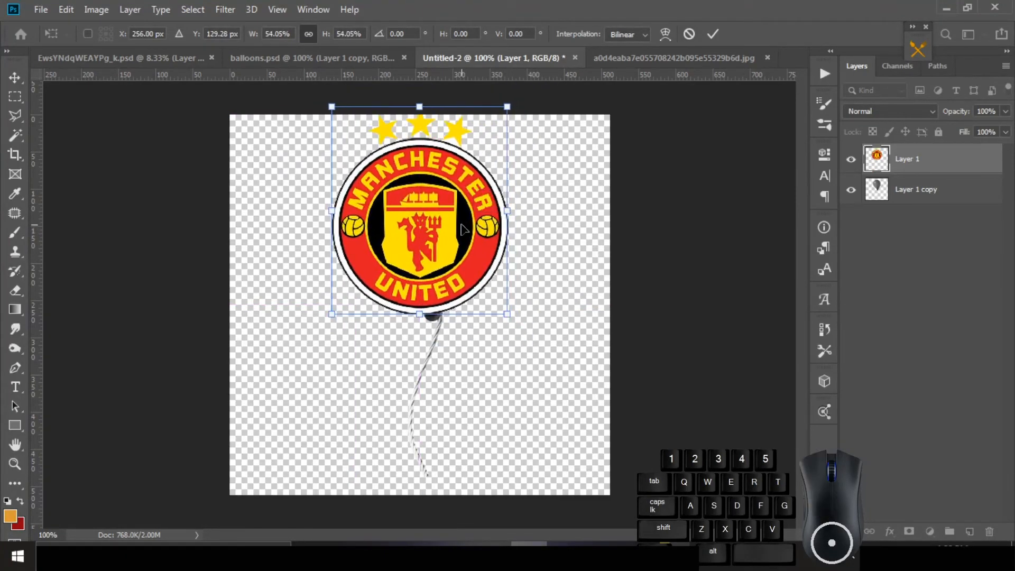
key(Right)
key(Return)
Step: Displace the crest with horizontal scale 25 and vertical scale 20 using balloons.psd as the map, and clip it to the balloon layer
click(225, 10)
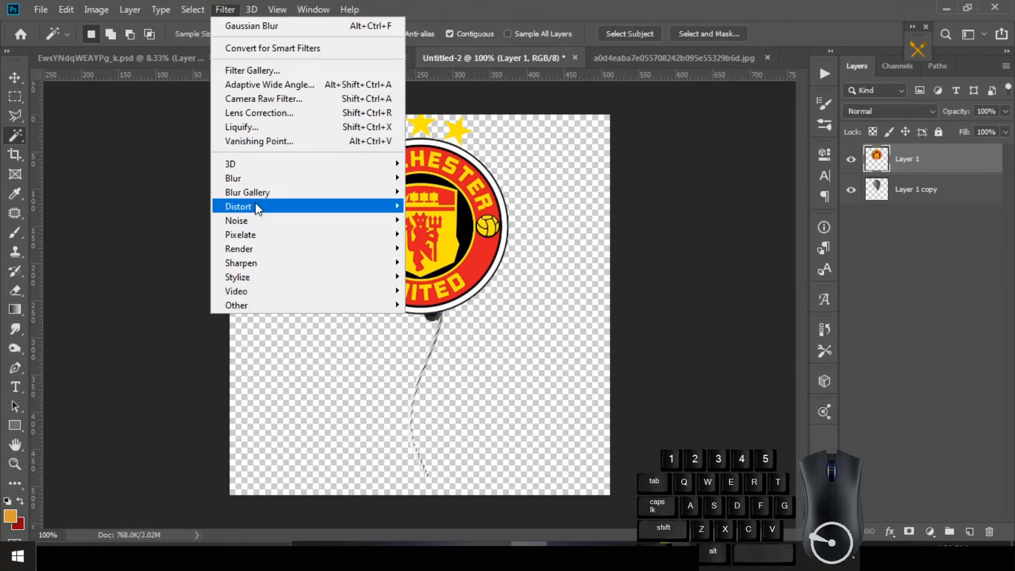
mouse_move(256, 206)
click(425, 207)
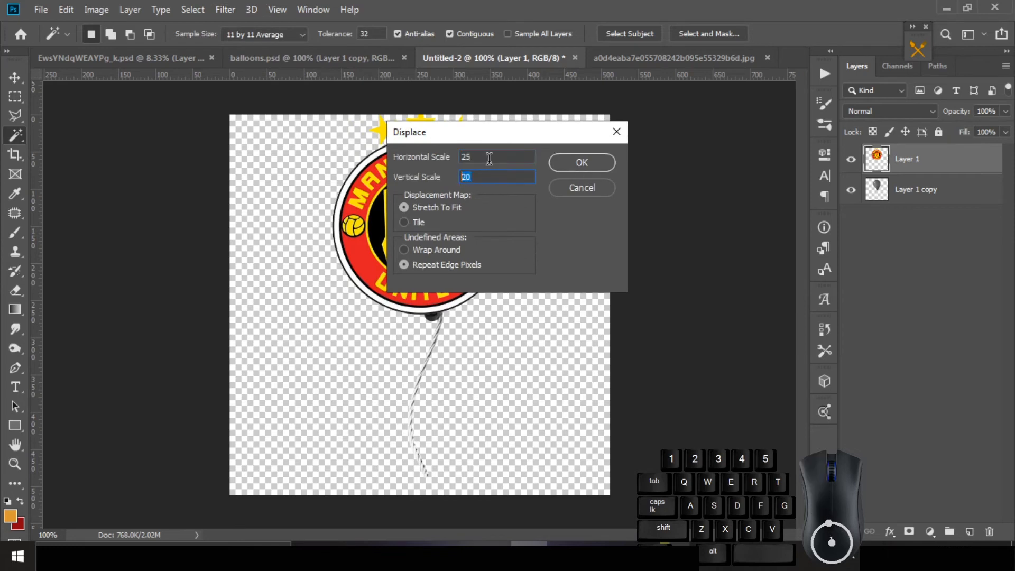
key(Return)
click(192, 106)
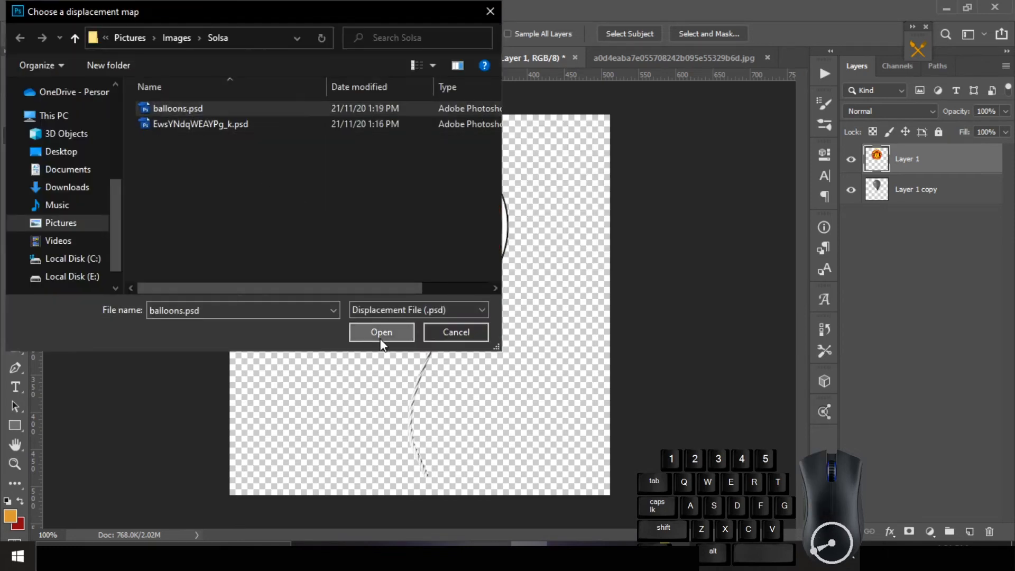
click(380, 331)
alt+click(913, 168)
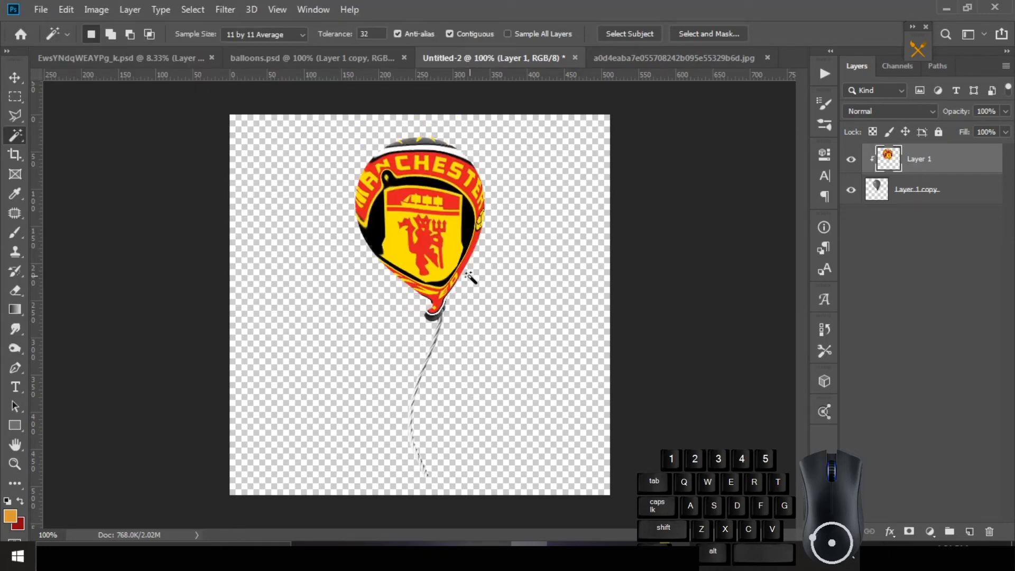
Step: Try rotating and repositioning the clipped crest on the balloon
key(ctrl+t)
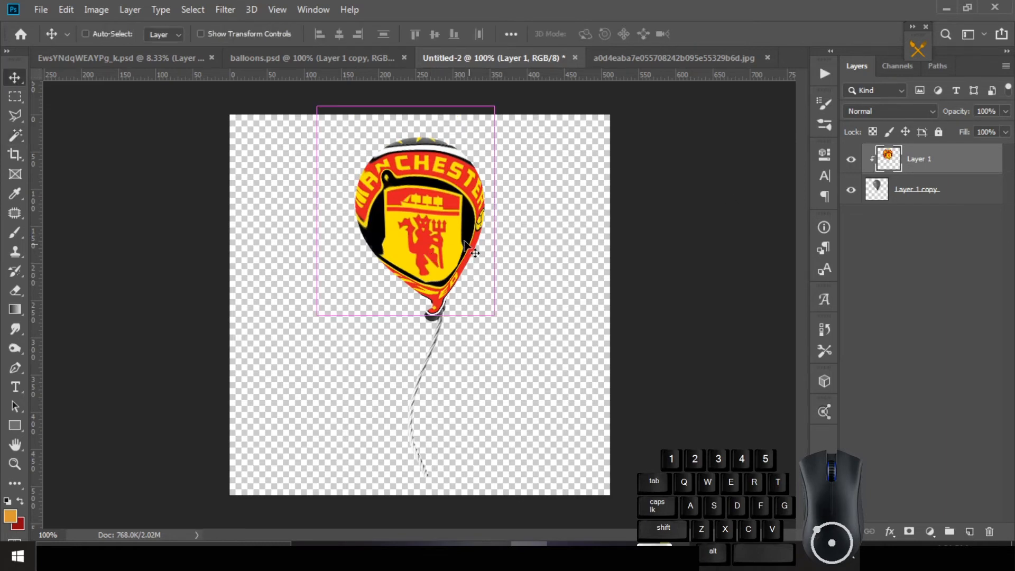
drag(508, 105, 441, 240)
key(Return)
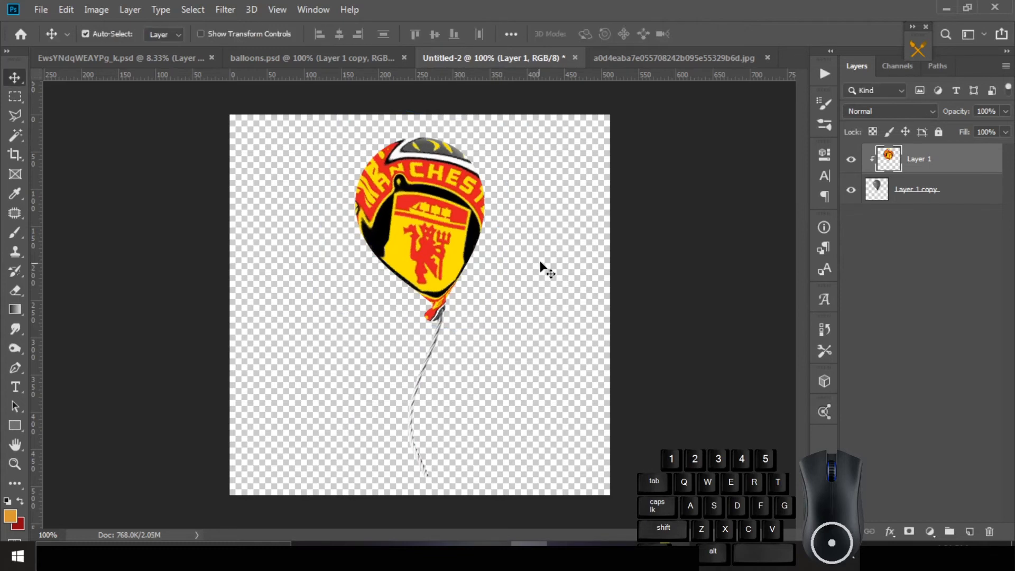
Step: Set the crest layer's blend mode to Multiply and brighten the grey balloon layer with Levels at a white input of 129
click(914, 112)
click(861, 167)
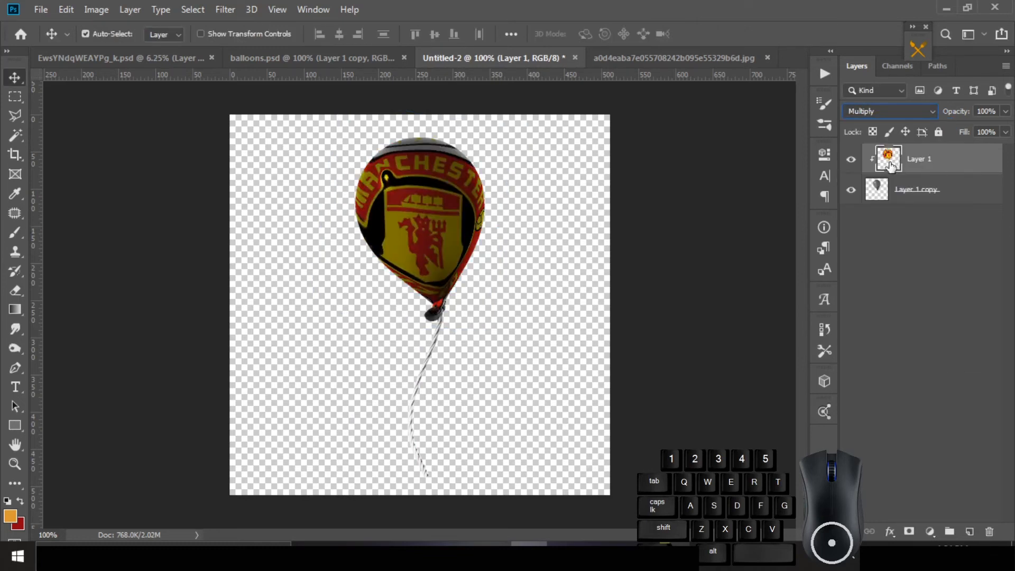
click(98, 10)
mouse_move(135, 50)
click(323, 62)
drag(868, 278, 776, 274)
click(929, 140)
click(899, 191)
click(129, 10)
mouse_move(99, 8)
mouse_move(118, 47)
click(264, 62)
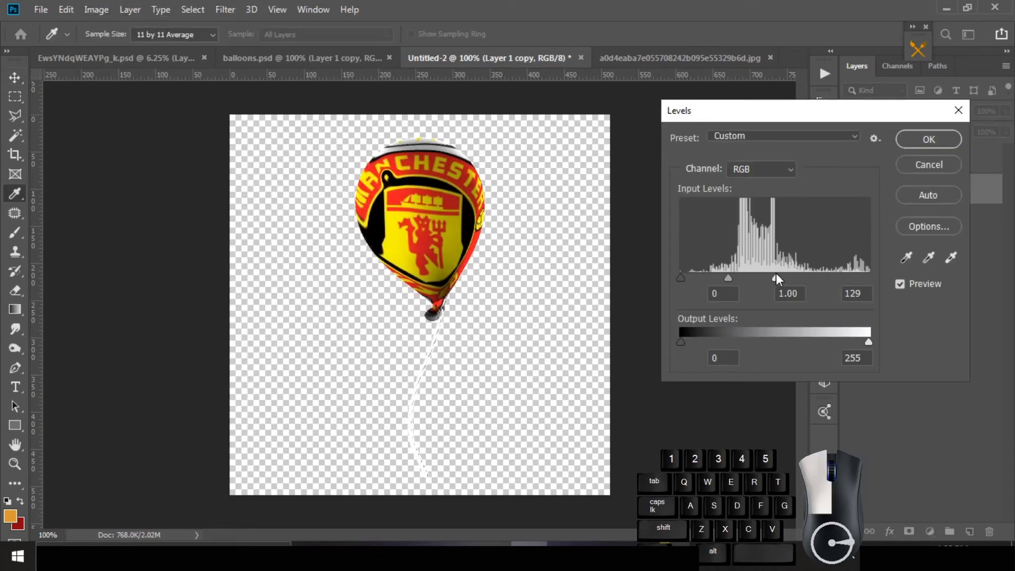
key(Return)
Step: Set the crest layer's fill to 98% and darken it with Levels at a black input of about 112
click(890, 157)
drag(1001, 153, 1004, 154)
click(102, 10)
mouse_move(118, 49)
click(258, 63)
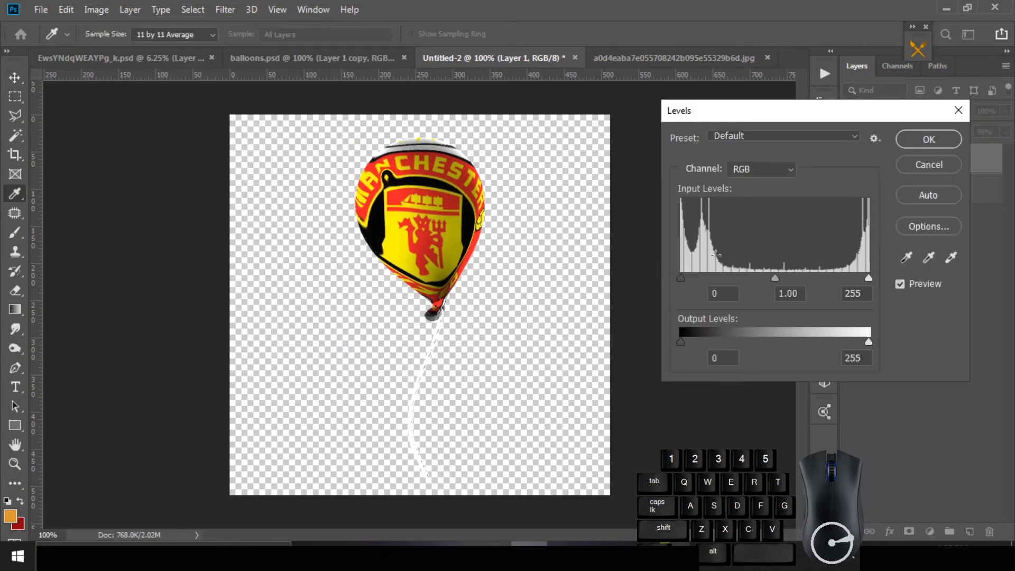
drag(682, 278, 762, 278)
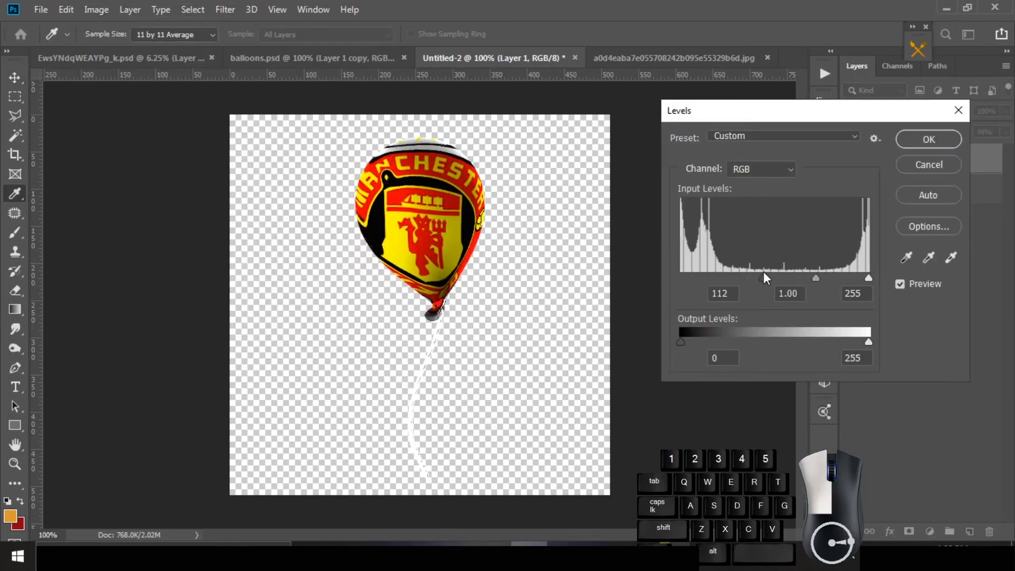
click(929, 139)
Step: Reduce the crest layer's saturation slightly with Hue/Saturation
click(96, 9)
mouse_move(119, 48)
click(283, 127)
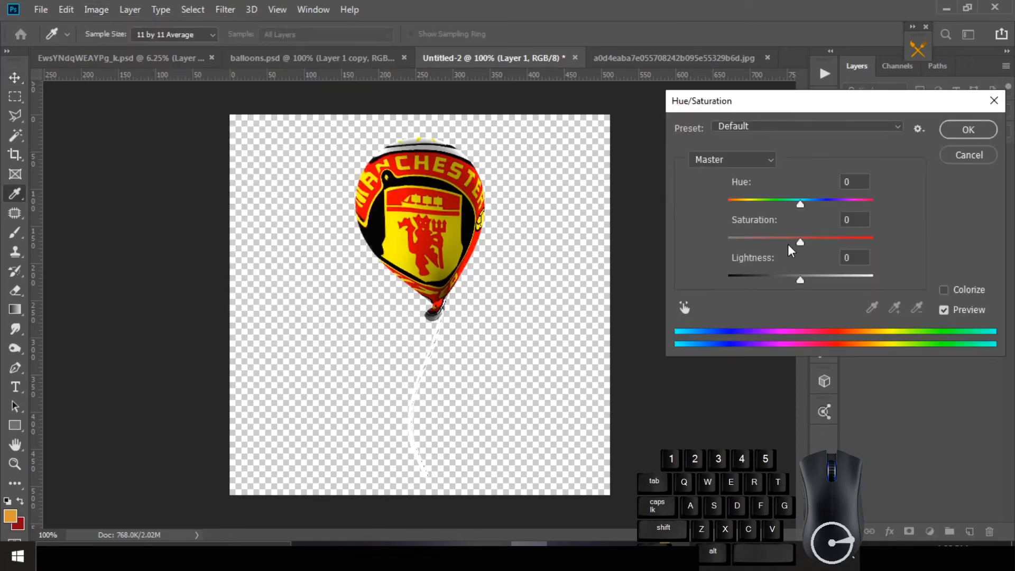
drag(798, 238, 782, 242)
click(968, 129)
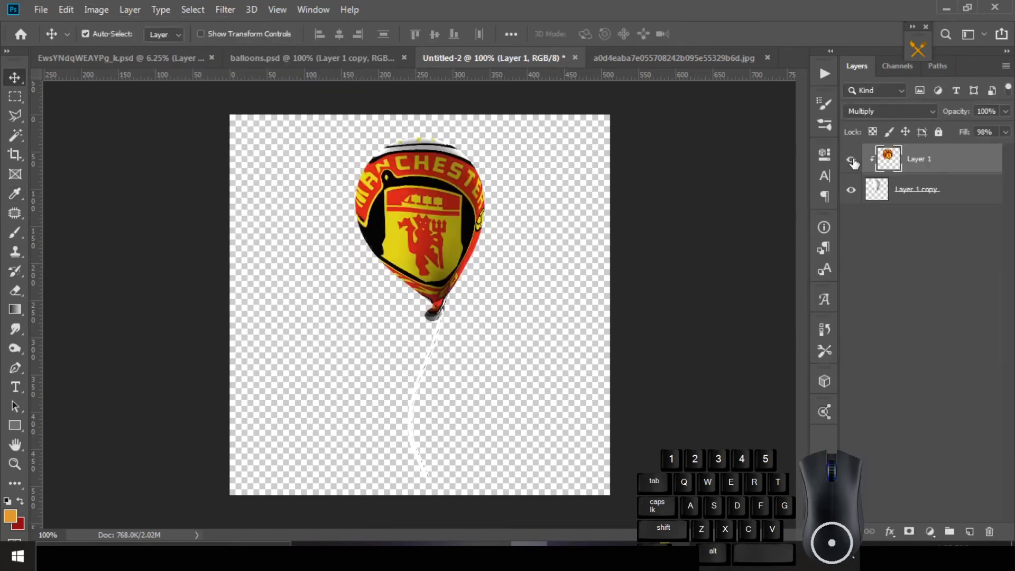
Step: Try other blend modes such as Overlay and narrower Blend If highlight ranges on the crest layer
click(888, 111)
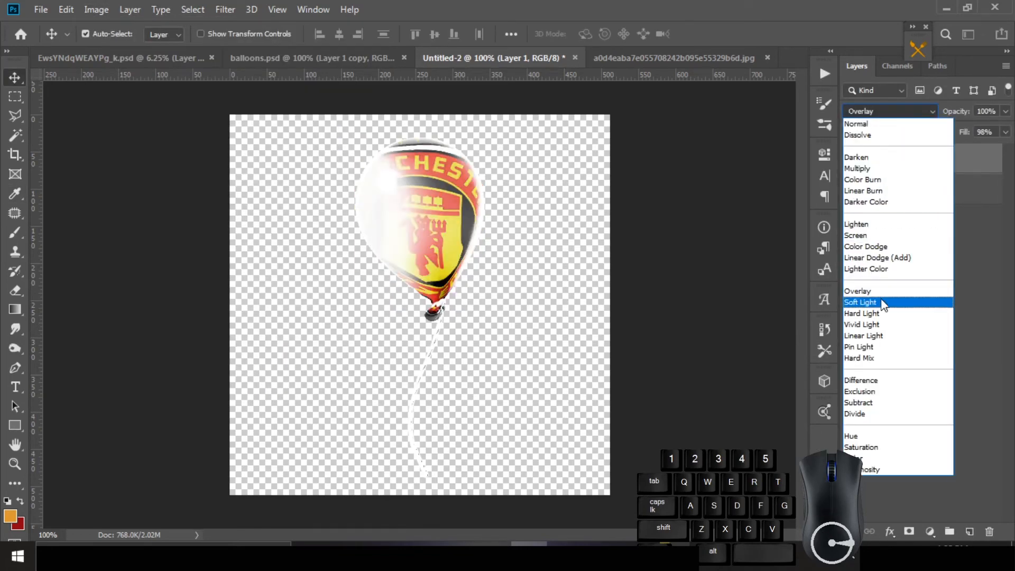
click(856, 168)
drag(687, 166, 894, 158)
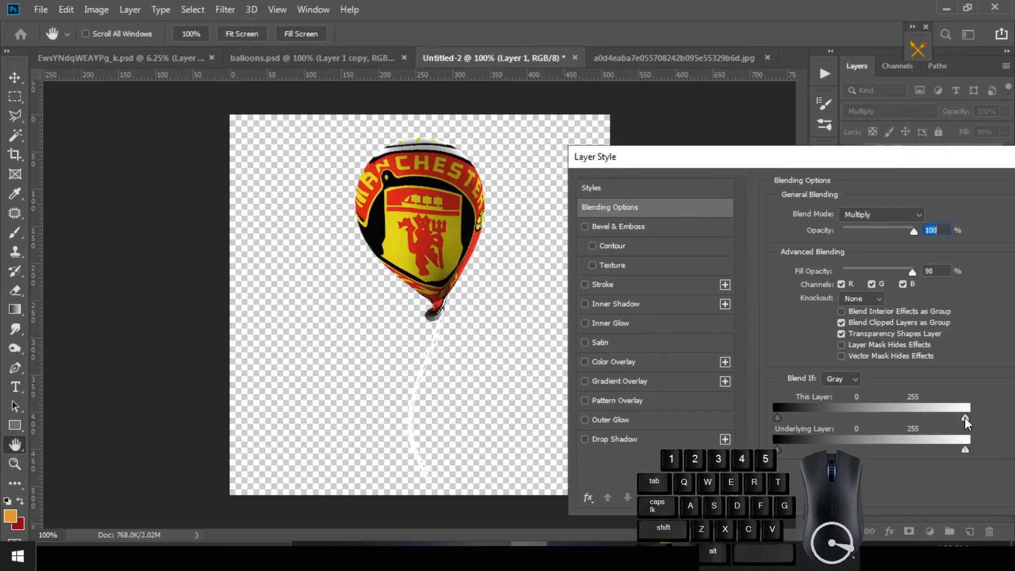
drag(965, 417, 937, 417)
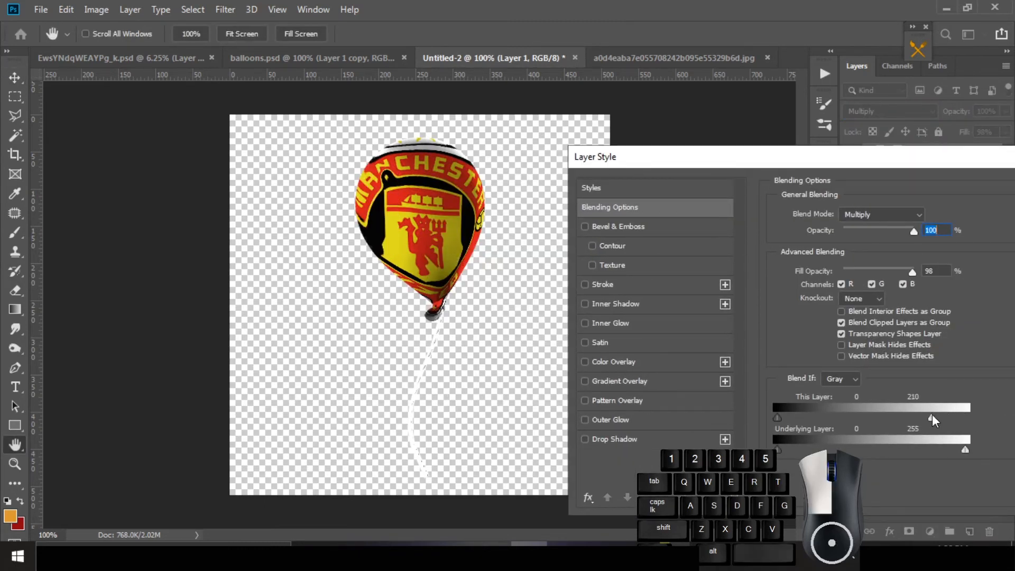
drag(965, 449, 963, 449)
scroll(964, 450, down, 1)
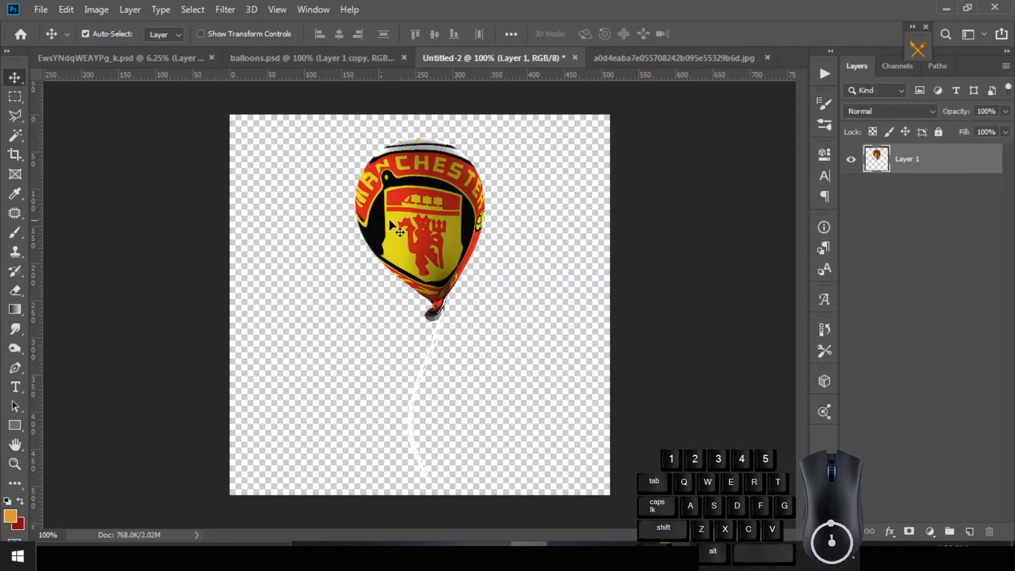
Step: Merge the crest with the balloon and copy the result into the portrait document
key(ctrl+c)
click(179, 59)
key(ctrl+v)
Step: Enlarge the pasted balloon and place it beside the man's head, over the red background
key(ctrl+t)
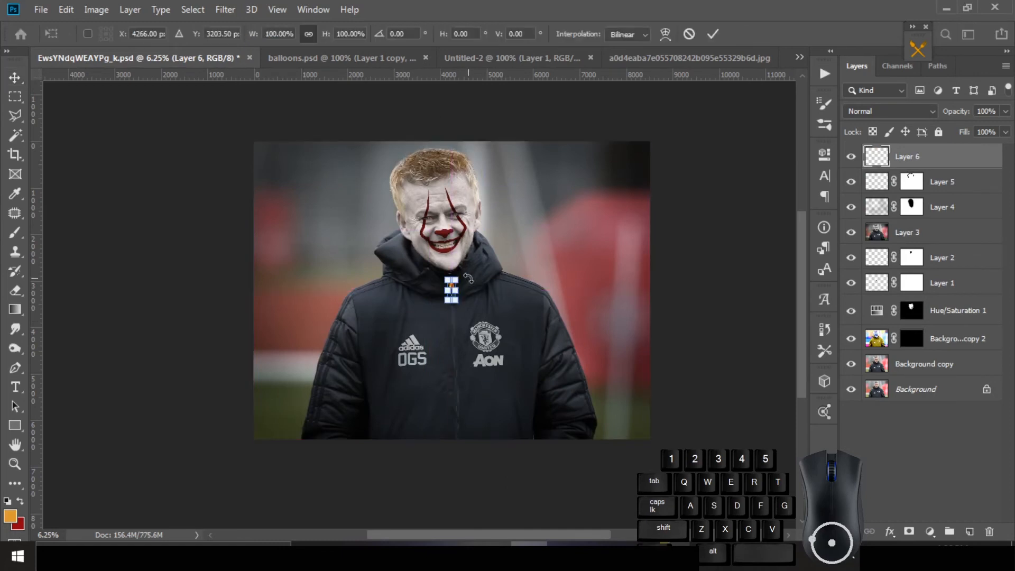
drag(456, 278, 704, 144)
drag(493, 175, 513, 280)
drag(552, 186, 665, 103)
drag(557, 189, 587, 254)
drag(630, 132, 643, 138)
key(Return)
Step: Scale the balloon down slightly and raise it next to the man's shoulder
drag(580, 244, 607, 213)
key(ctrl+space)
ctrl+click(548, 286)
alt+click(555, 280)
key(ctrl+t)
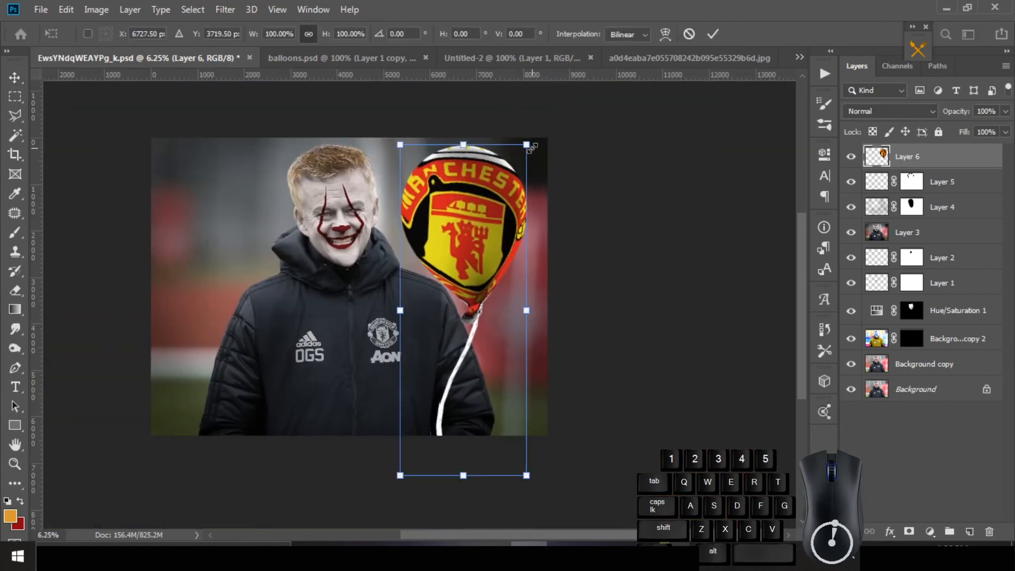
drag(528, 148, 509, 193)
drag(495, 275, 502, 236)
Step: Select the balloon's string below the knot with the Polygonal Lasso
ctrl+click(548, 272)
drag(578, 249, 586, 256)
ctrl+click(595, 326)
ctrl+click(594, 327)
drag(596, 326, 612, 174)
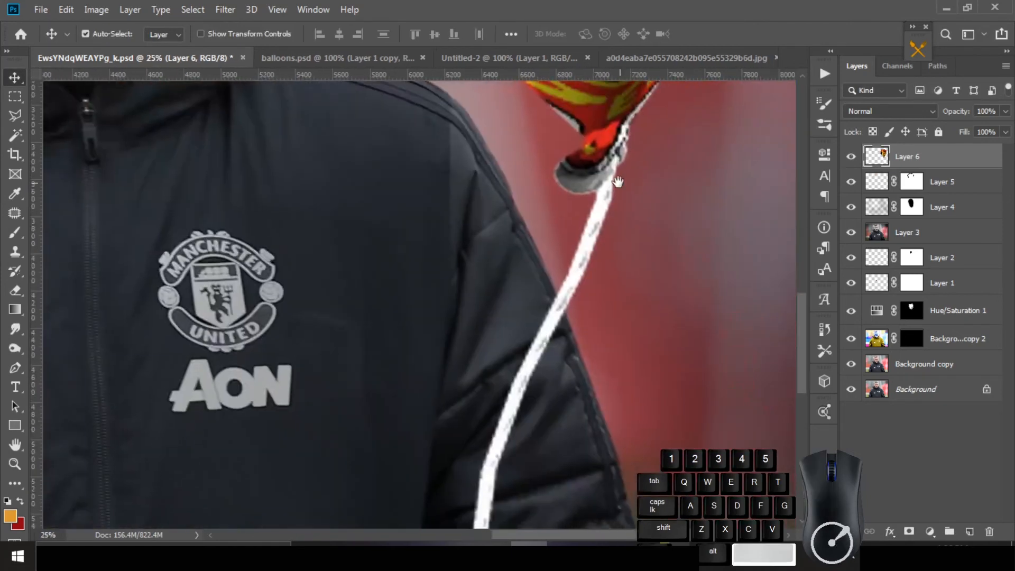
key(l)
click(614, 170)
click(531, 263)
alt+click(497, 295)
alt+click(496, 294)
click(405, 397)
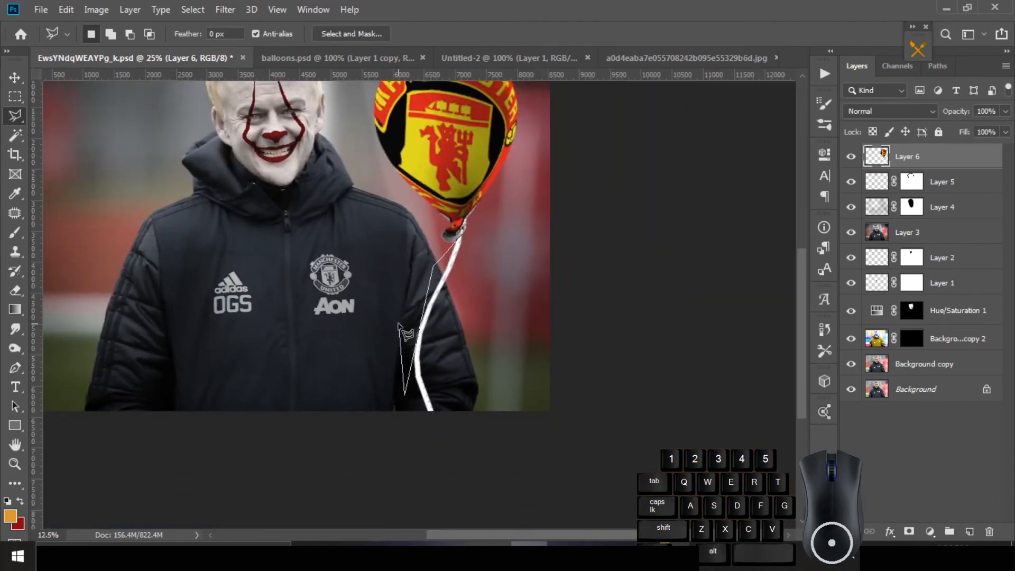
double_click(467, 374)
Step: Flip the selected string horizontally and move it so its upper end meets the balloon's knot
key(ctrl+t)
right_click(466, 283)
click(510, 530)
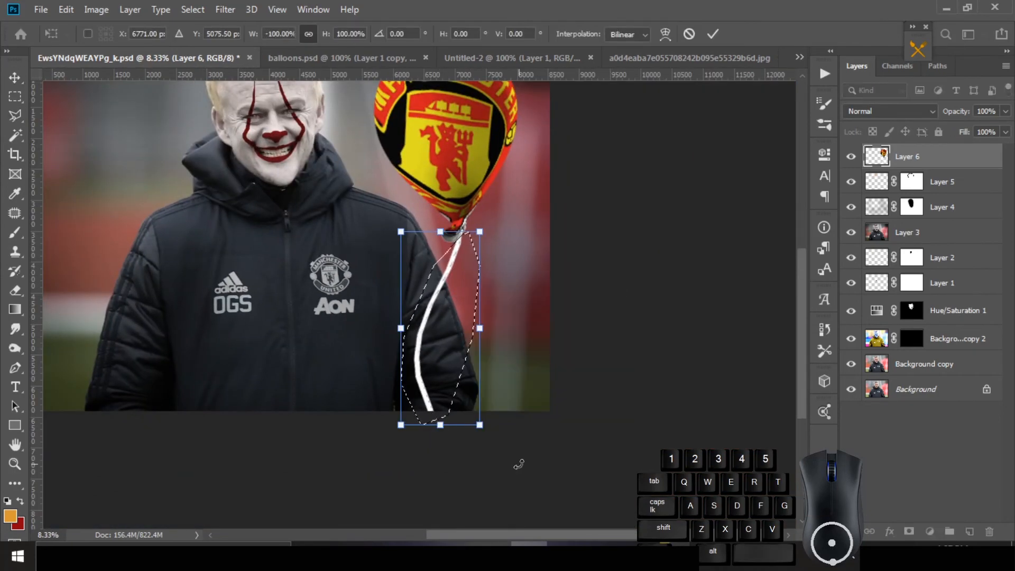
drag(447, 272, 481, 272)
ctrl+click(453, 233)
alt+click(480, 342)
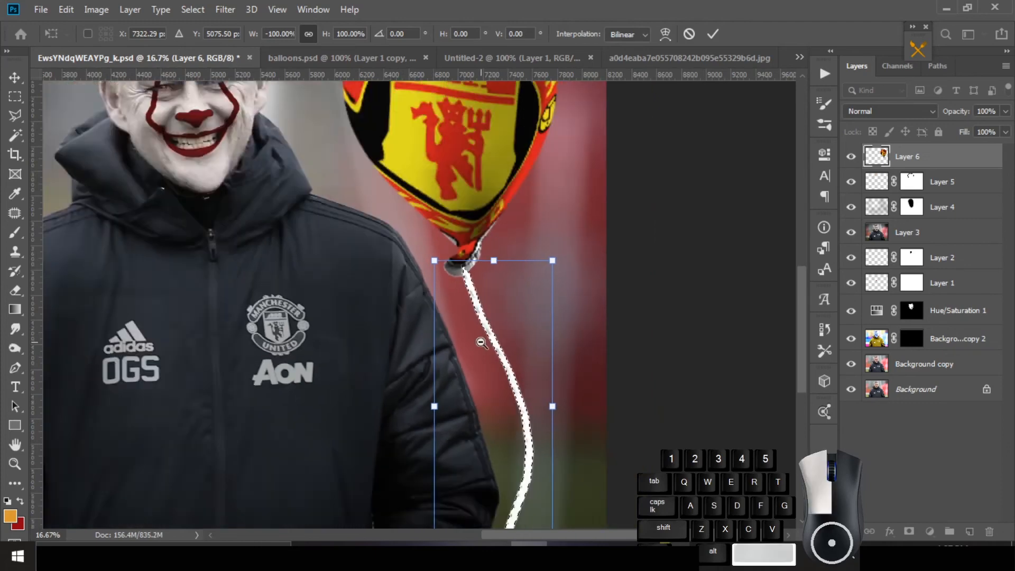
drag(445, 353, 437, 358)
key(Return)
Step: Set the foreground colour to grey with RGB 102, 102, 102
ctrl+click(417, 254)
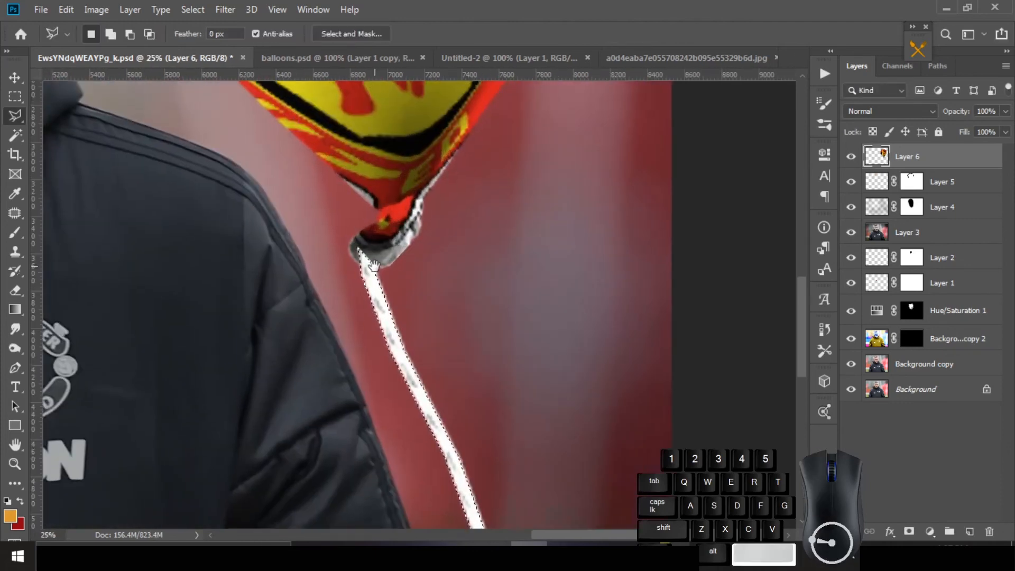
alt+click(429, 260)
click(11, 516)
click(609, 397)
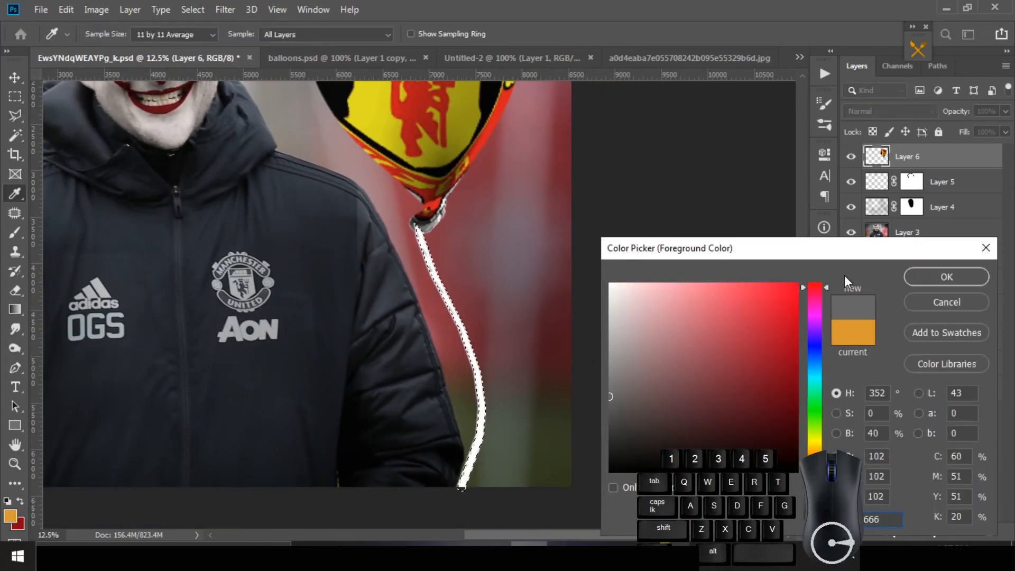
click(946, 277)
Step: Undo the last change to the selected string
ctrl+click(433, 264)
alt+click(449, 272)
alt+click(458, 274)
key(ctrl+z)
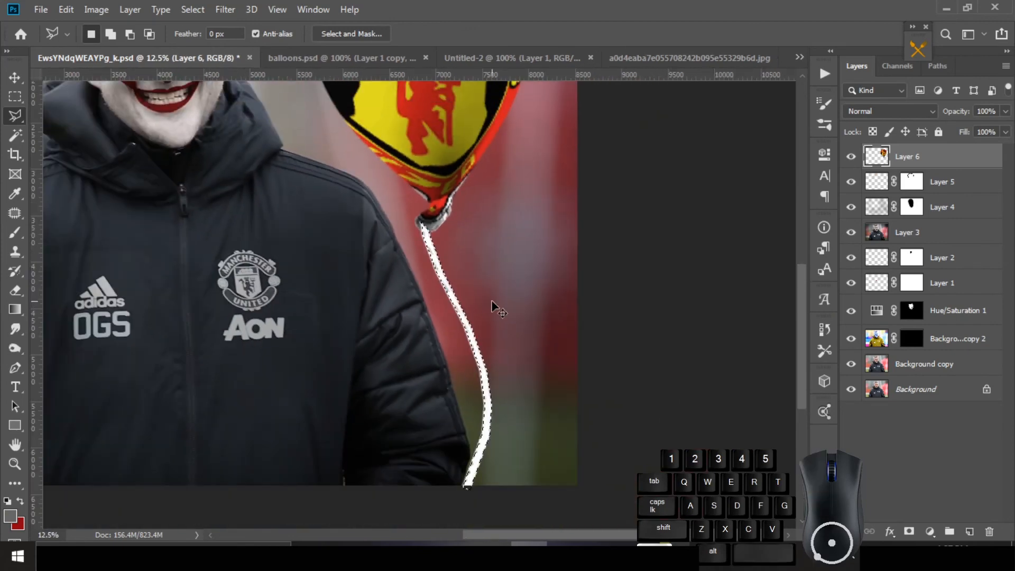
Step: Blend the upper end of the string into the grey knot with the Clone Stamp at 16% opacity
alt+click(458, 267)
ctrl+click(422, 270)
ctrl+click(391, 264)
ctrl+click(358, 260)
click(15, 251)
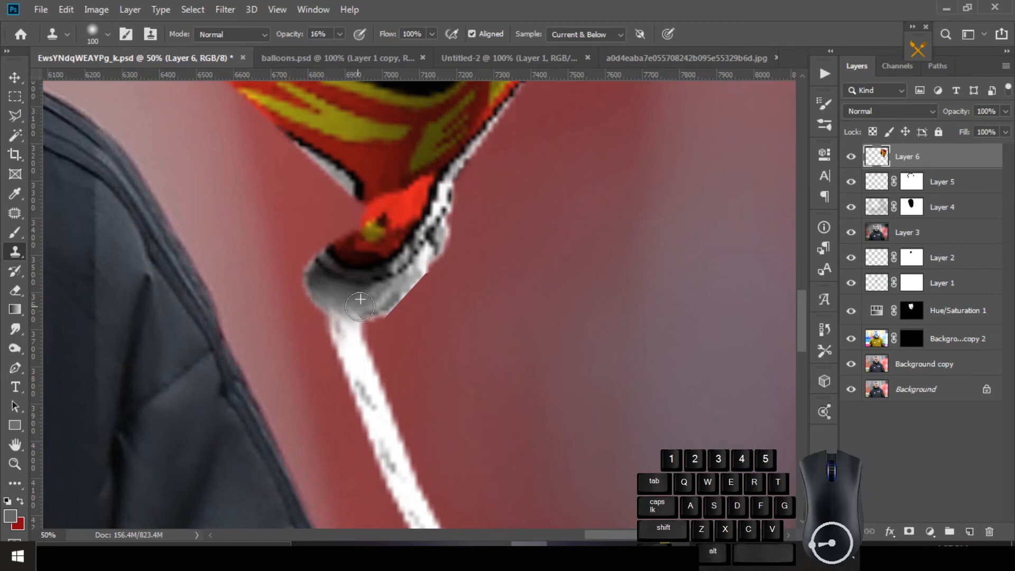
alt+click(391, 341)
alt+click(383, 344)
alt+click(370, 346)
ctrl+click(317, 317)
mouse_move(271, 330)
mouse_down()
mouse_move(435, 191)
mouse_move(364, 176)
mouse_up()
ctrl+click(341, 195)
Step: Set the Eraser to a 125 px round brush with its hardness reduced to the minimum
click(14, 290)
ctrl+click(618, 331)
drag(618, 331, 490, 223)
alt+click(491, 221)
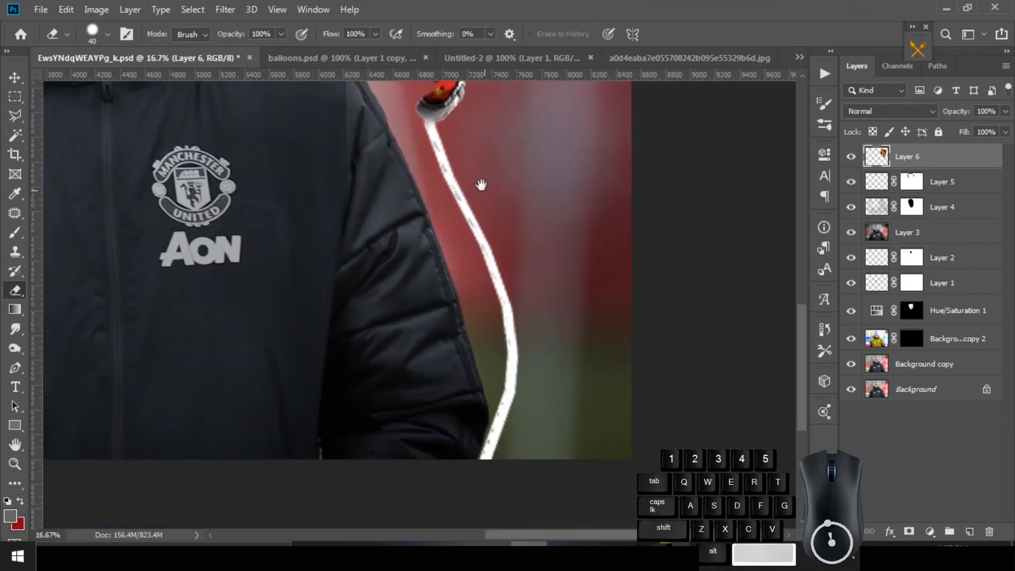
right_click(542, 198)
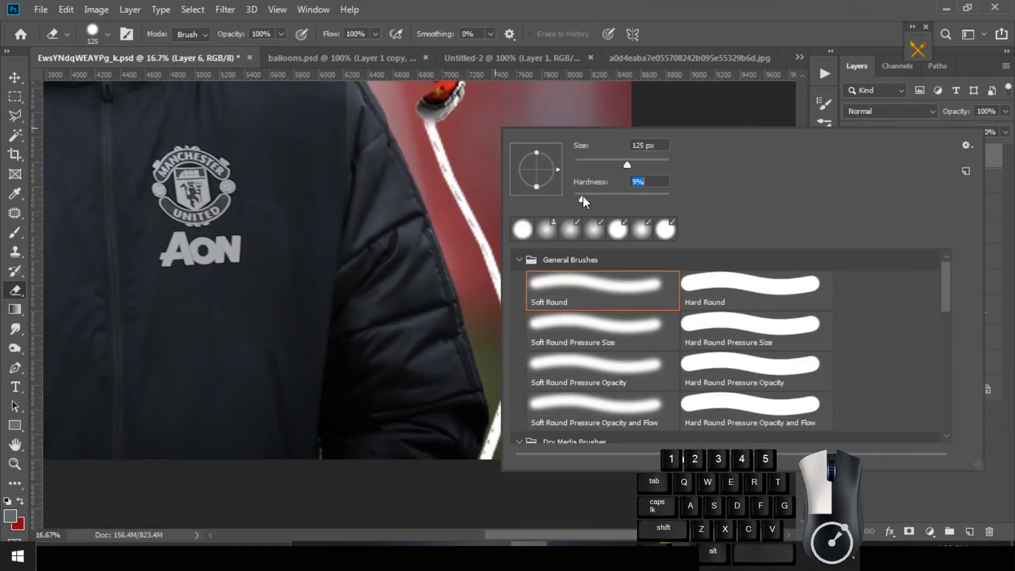
drag(583, 198, 573, 198)
click(472, 185)
Step: Thin the white string by erasing along its outer edge from the knot to the end of the picture
ctrl+click(484, 206)
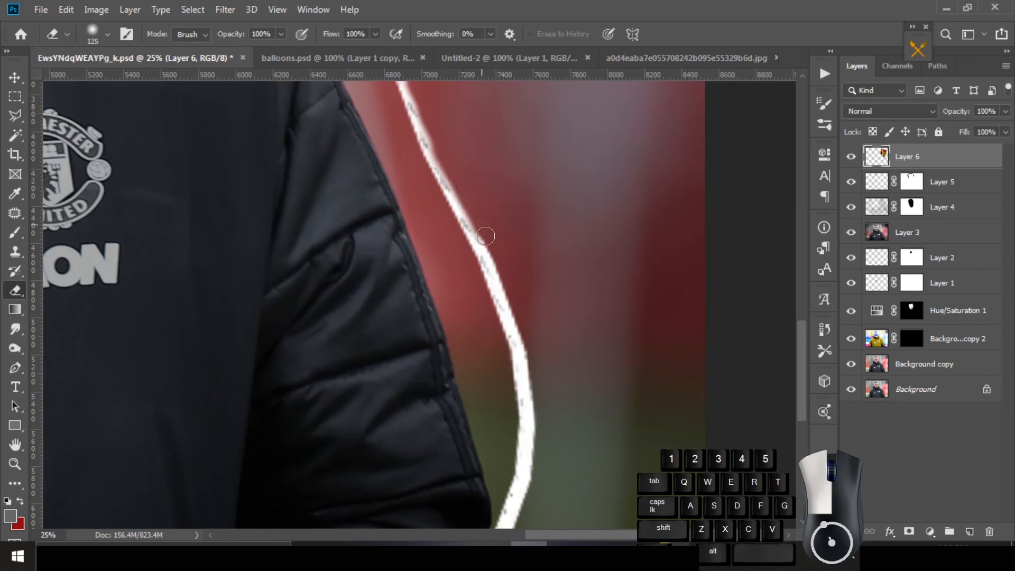
drag(534, 391, 526, 332)
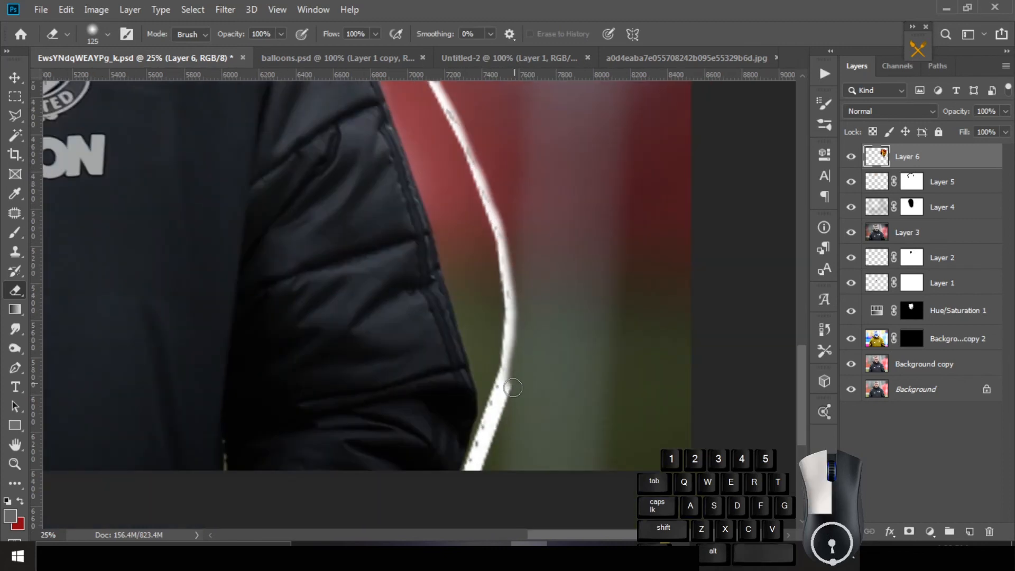
drag(484, 101, 541, 281)
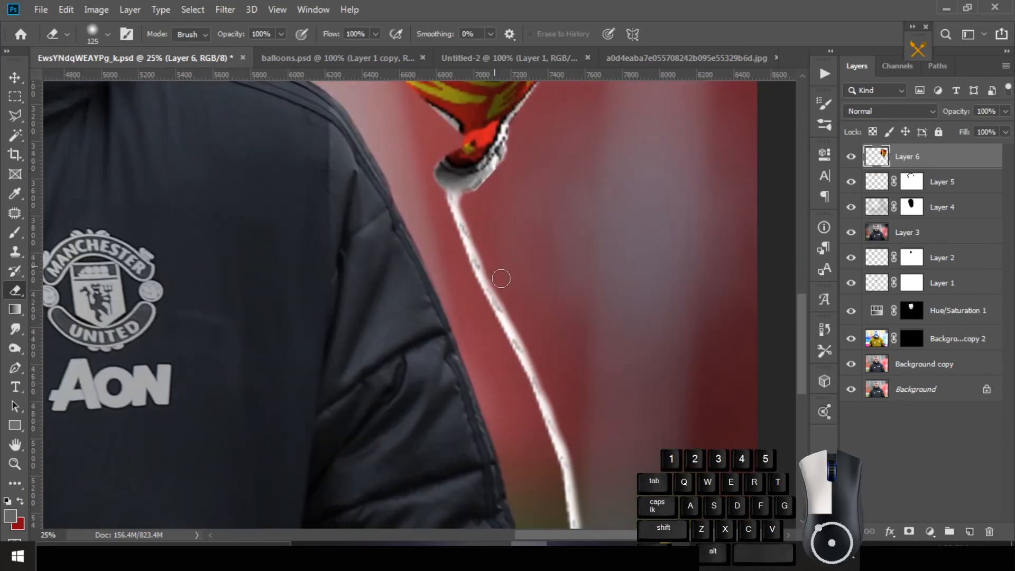
scroll(501, 278, down, 4)
click(90, 10)
mouse_move(127, 47)
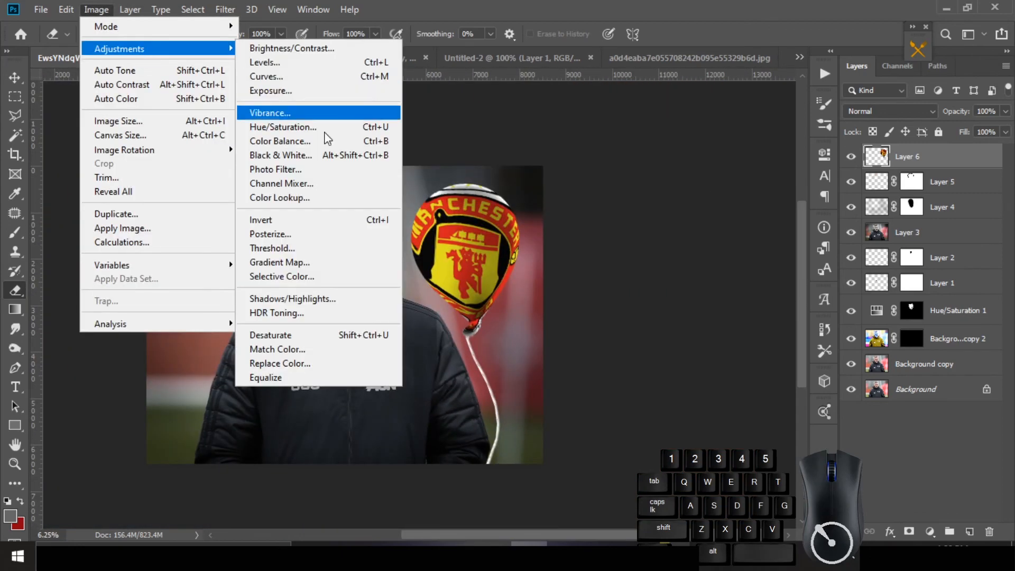
click(317, 142)
drag(799, 242, 788, 241)
click(993, 101)
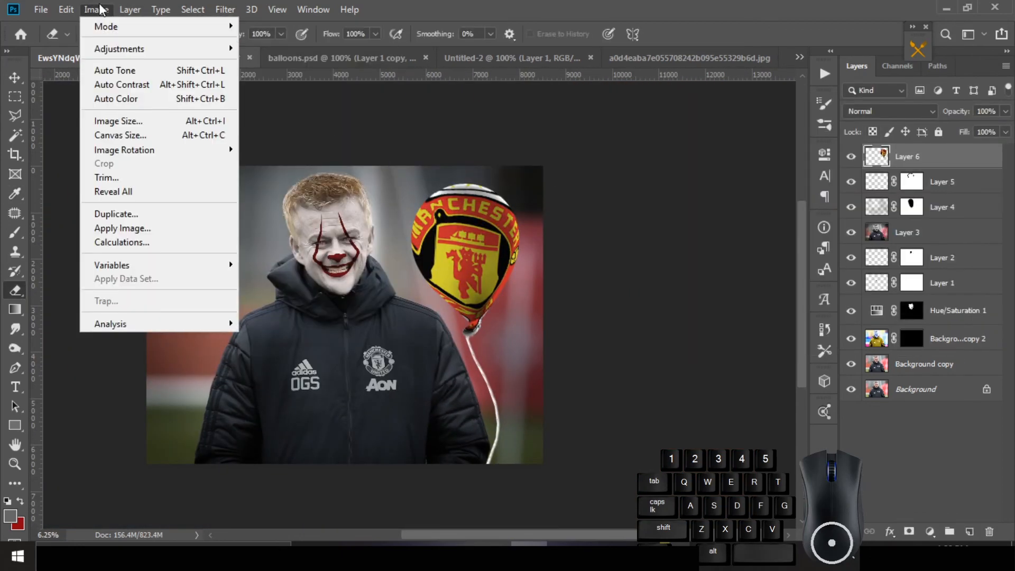
Step: Apply a Levels adjustment to the balloon layer with the midtone input at 1.03
key(ctrl+l)
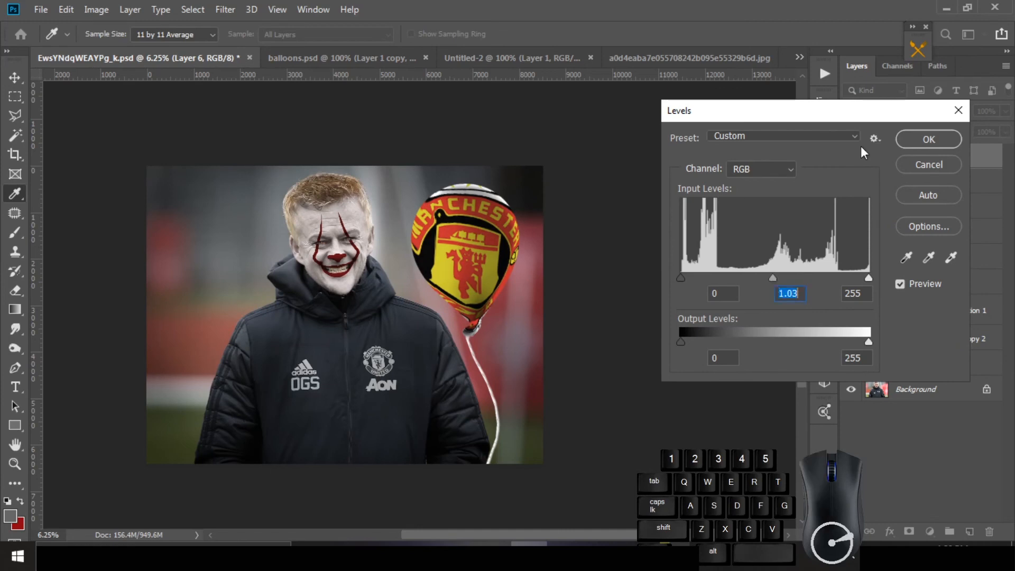
click(928, 139)
Step: Move the balloon closer to the manager and tilt it slightly clockwise with Free Transform so its string crosses his sleeve
key(v)
drag(530, 268, 454, 261)
key(ctrl+t)
drag(534, 187, 546, 195)
key(Return)
drag(461, 252, 475, 243)
Step: Lasso the lower end of the string, copy it to a new layer and move the copy down to the picture's lower edge
key(l)
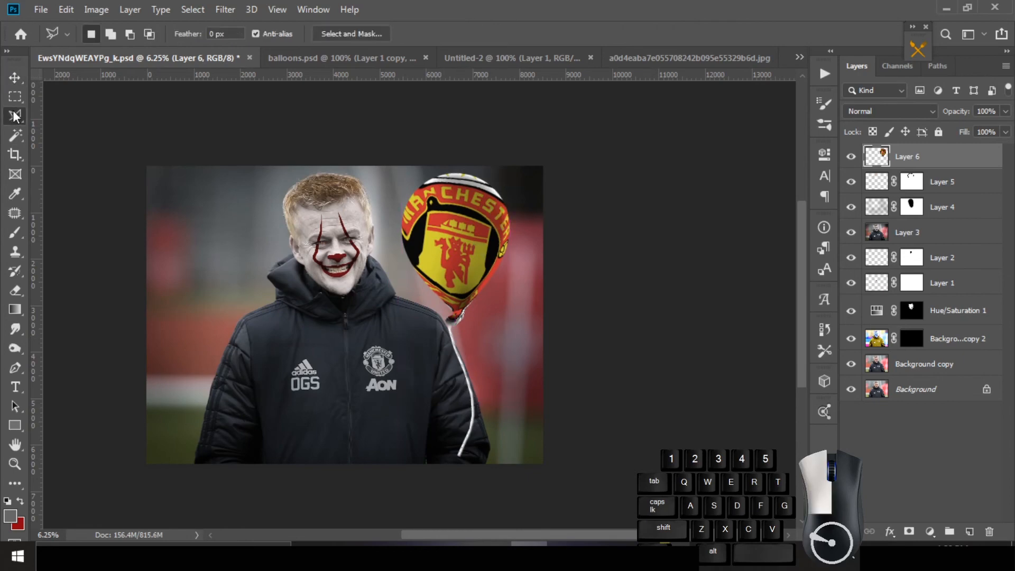
right_click(457, 427)
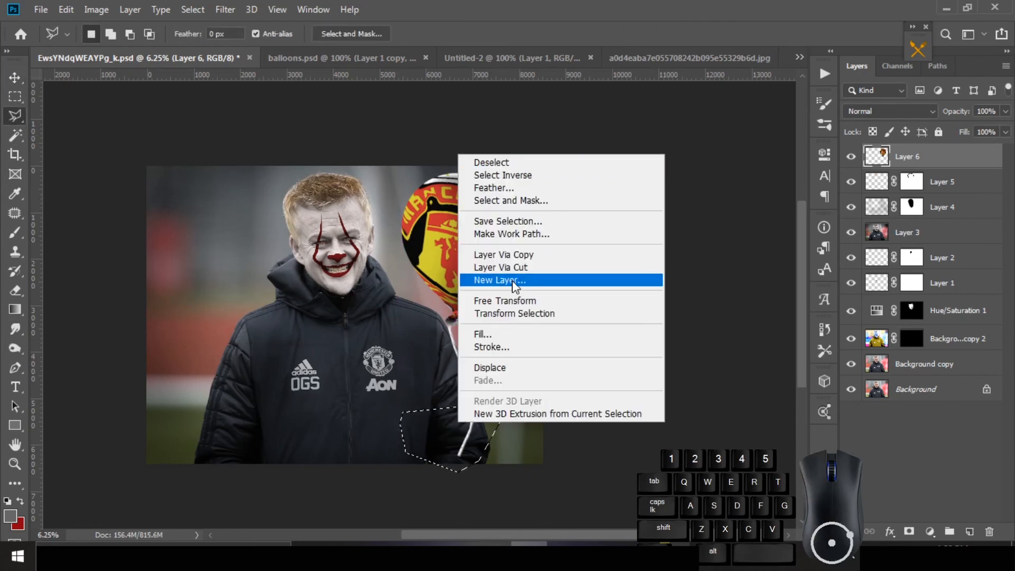
click(528, 279)
key(v)
drag(468, 419, 456, 449)
drag(457, 449, 595, 249)
drag(552, 314, 529, 392)
Step: Flip the copied string piece horizontally and shift it against the end of the original string
key(ctrl+t)
right_click(604, 301)
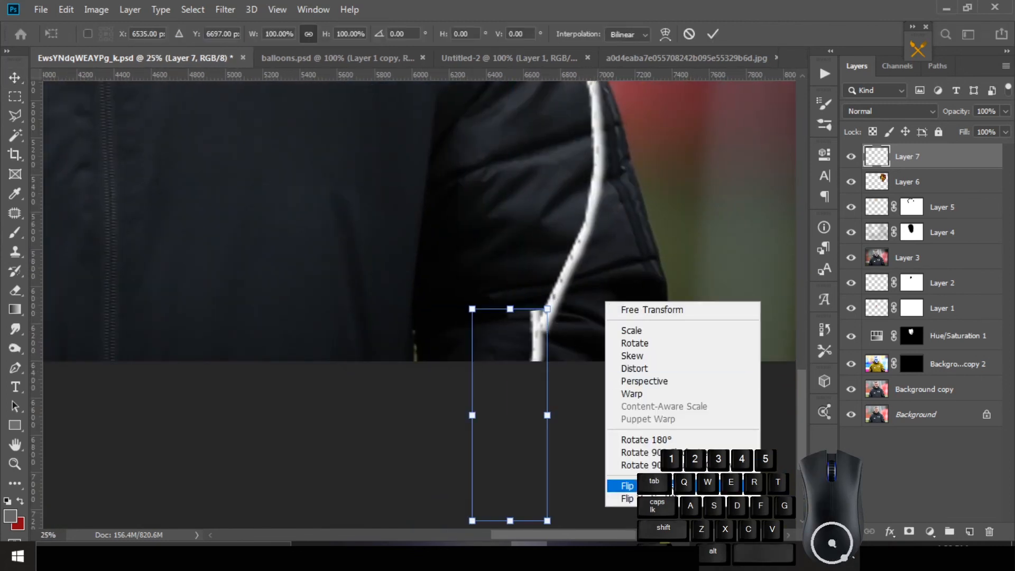
click(629, 484)
key(Return)
mouse_move(493, 328)
mouse_down()
mouse_move(535, 343)
mouse_move(496, 341)
mouse_up()
Step: Rotate and nudge the copied string piece with Free Transform so it continues the curve of the original string
key(ctrl+t)
key(Escape)
click(897, 159)
key(ctrl+t)
drag(589, 287, 644, 315)
key(Return)
key(ctrl+t)
drag(540, 338, 545, 337)
key(Return)
Step: Merge the string extension layer with the balloon layer, Layer 6
scroll(560, 319, down, 4)
shift+click(910, 177)
key(ctrl+e)
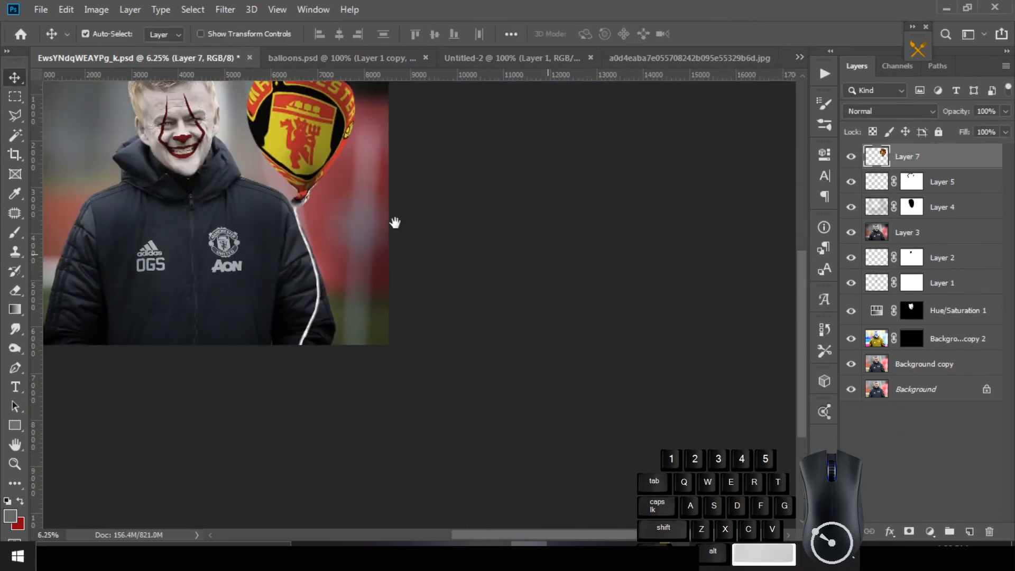
key(ctrl+0)
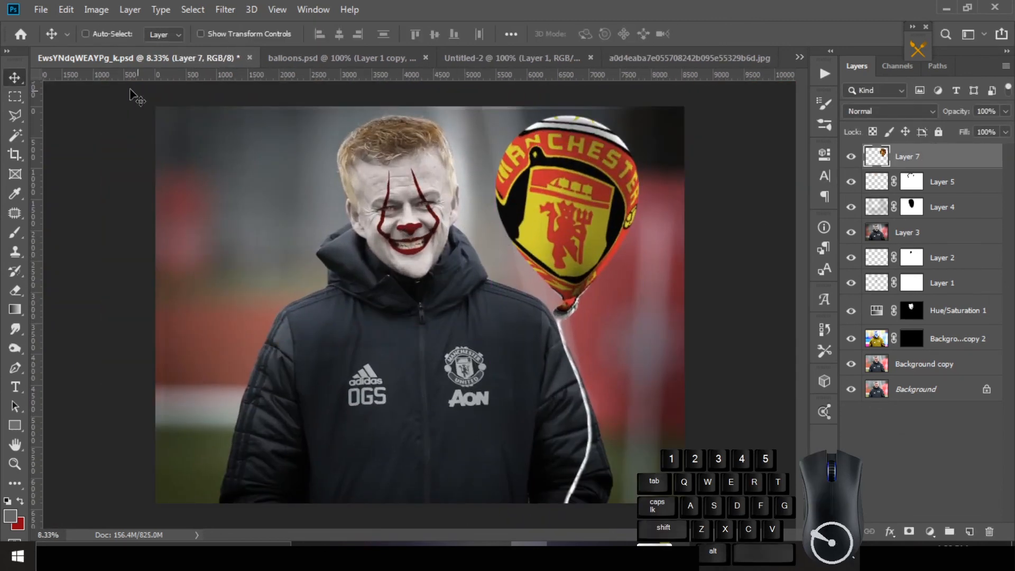
Step: Apply a Levels adjustment to Layer 3 with the white input level at 250
click(40, 10)
click(505, 3)
key(ctrl+space)
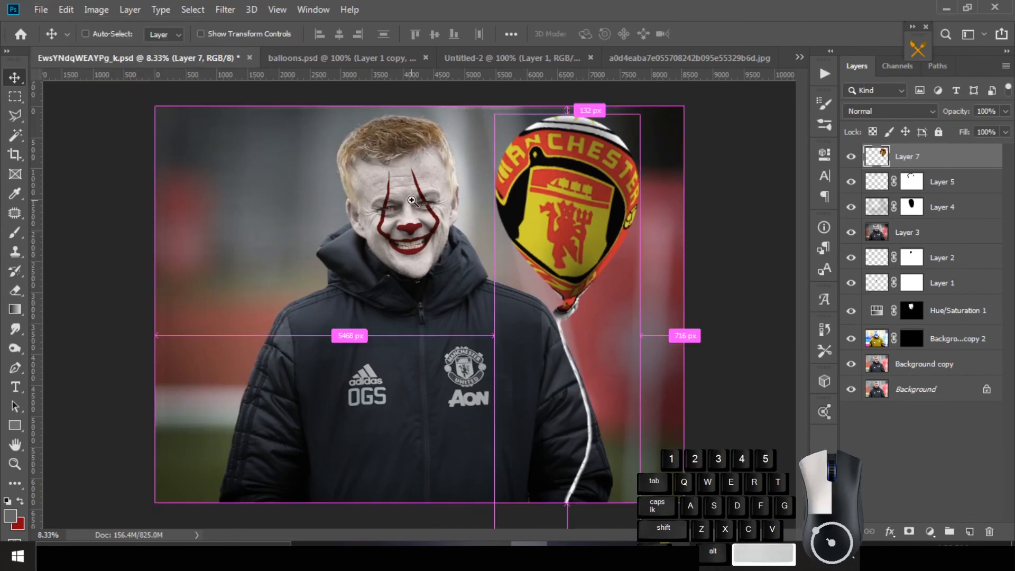
ctrl+click(411, 200)
ctrl+click(429, 259)
click(104, 10)
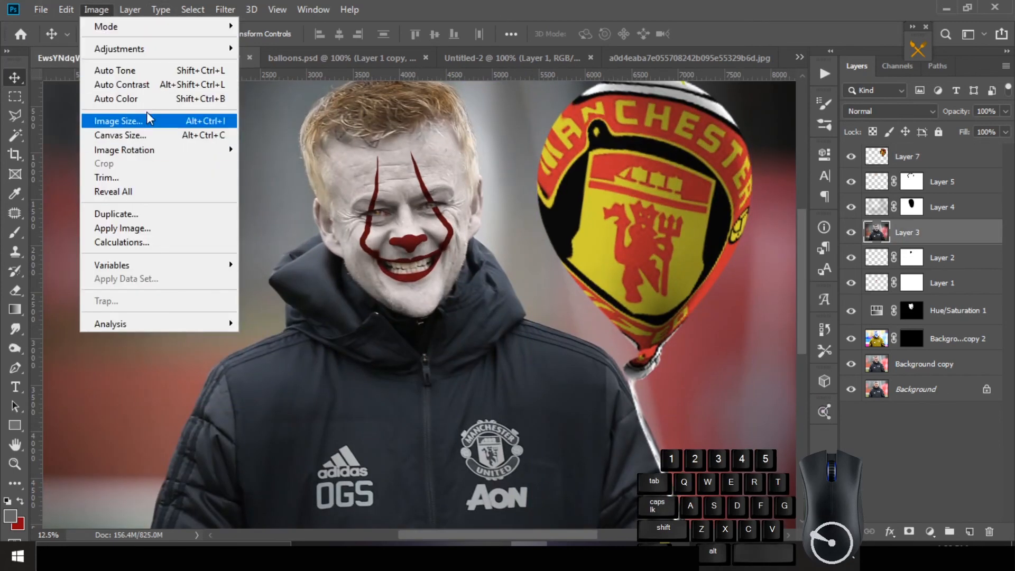
mouse_move(136, 48)
click(264, 75)
drag(870, 276, 868, 272)
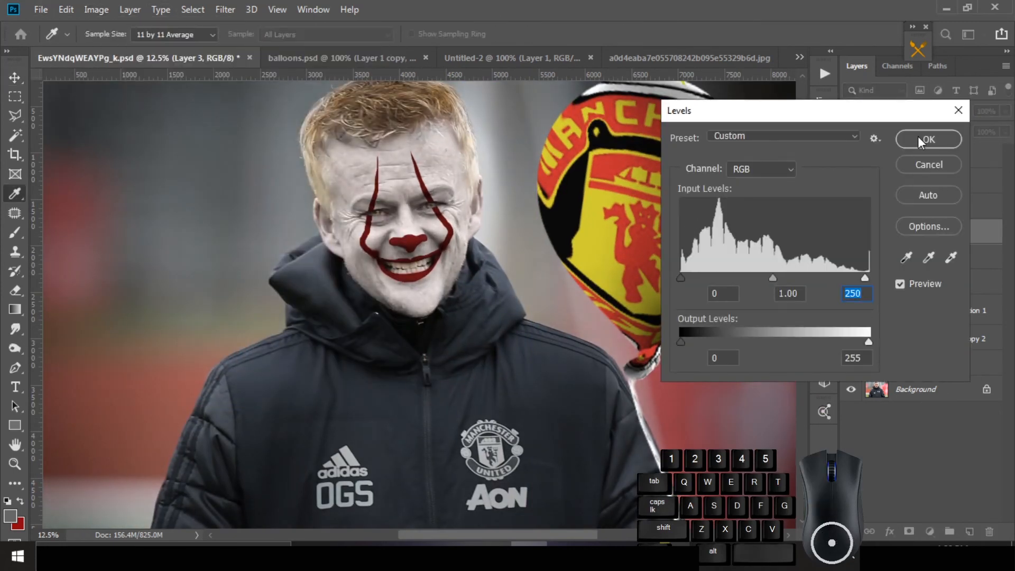
click(919, 138)
Step: Stamp all visible layers into a new merged layer above the balloon layer
click(913, 158)
scroll(465, 227, down, 2)
drag(461, 233, 478, 243)
scroll(479, 243, up, 1)
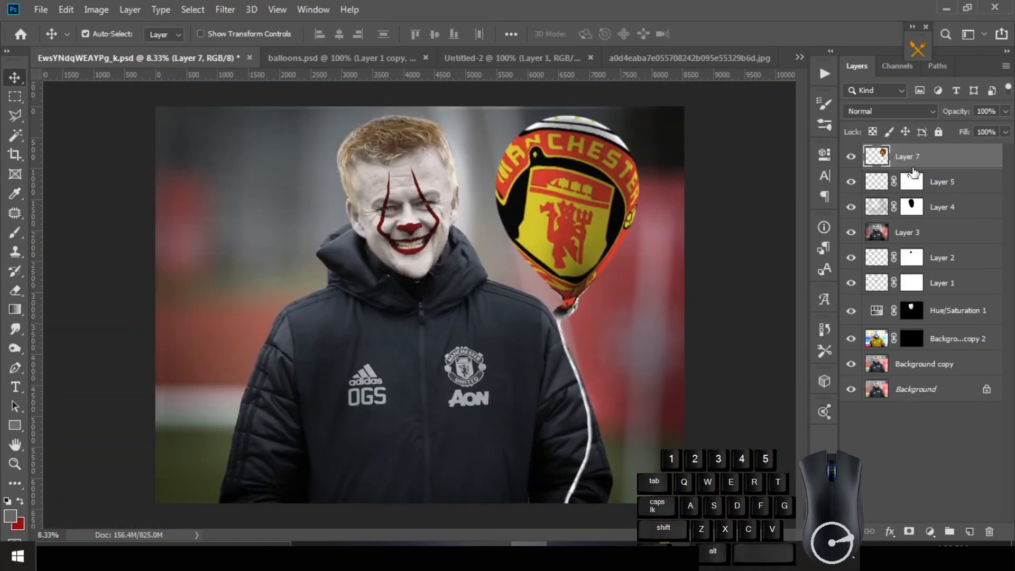
key(ctrl+alt+shift+e)
Step: Open the merged layer in the Camera Raw Filter and shift its white balance temperature slightly warmer
click(221, 11)
click(296, 99)
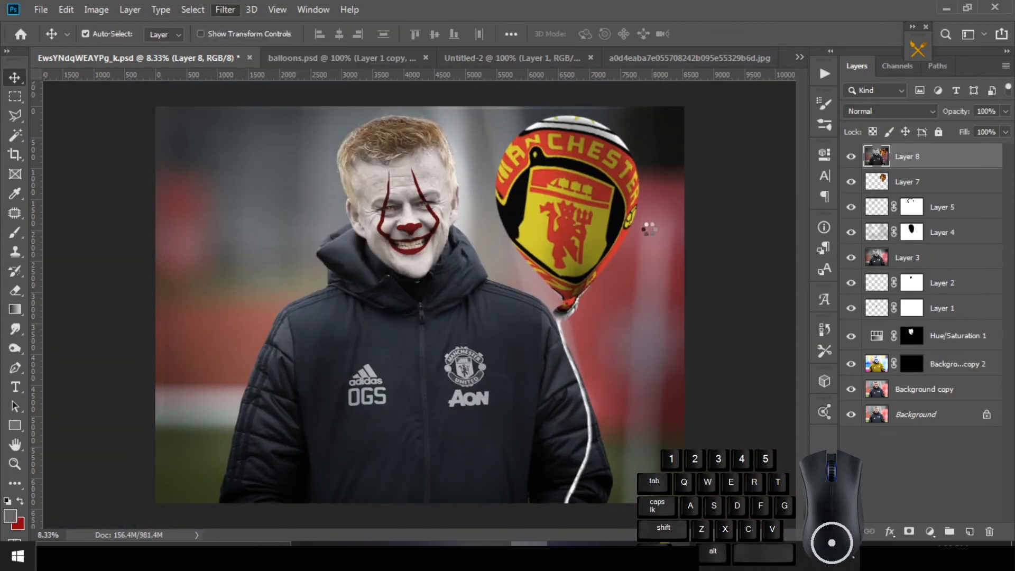
click(758, 340)
click(801, 340)
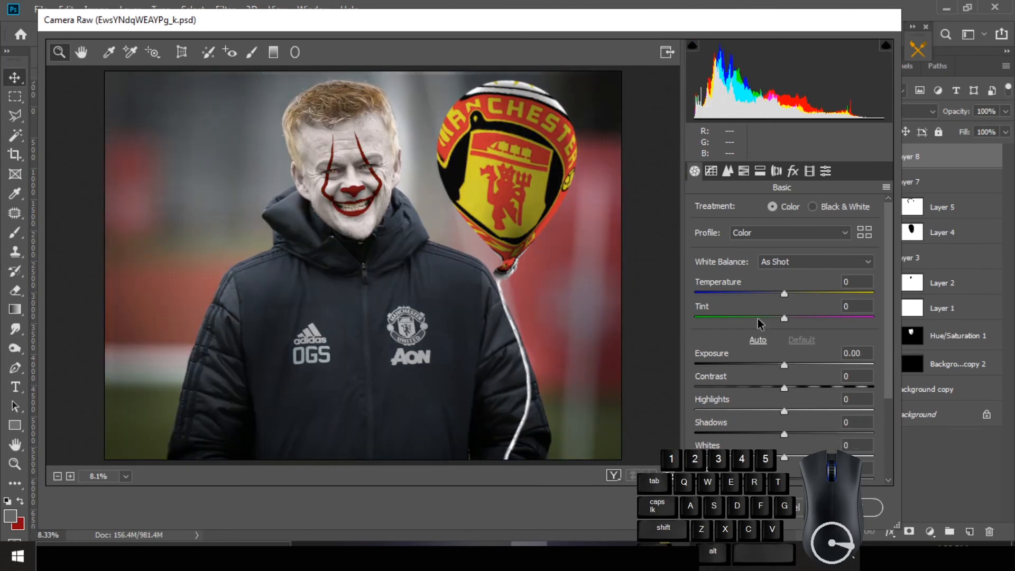
drag(783, 293, 792, 291)
Step: Darken the picture's edges with a post-crop vignette amount of -25
click(776, 171)
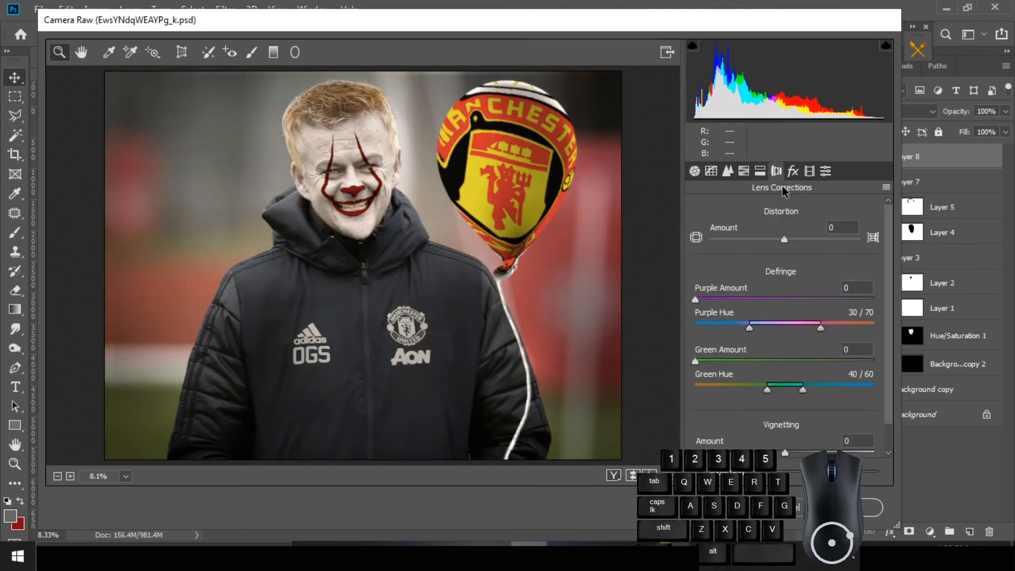
click(793, 171)
drag(789, 364, 768, 364)
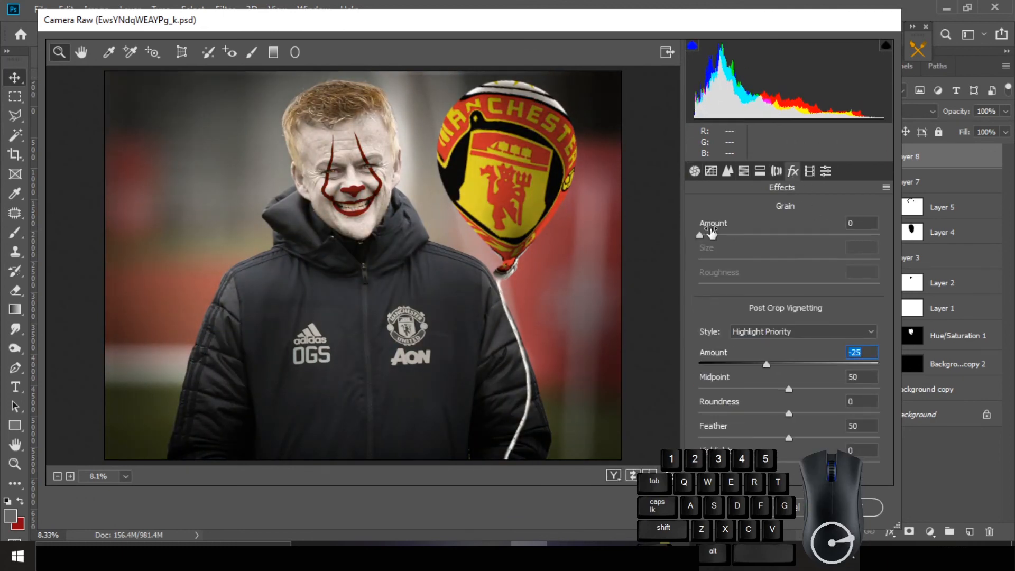
Step: Add film grain with an amount of 80 and a size of 39, and apply the Camera Raw Filter
drag(458, 216, 241, 115)
drag(763, 234, 793, 237)
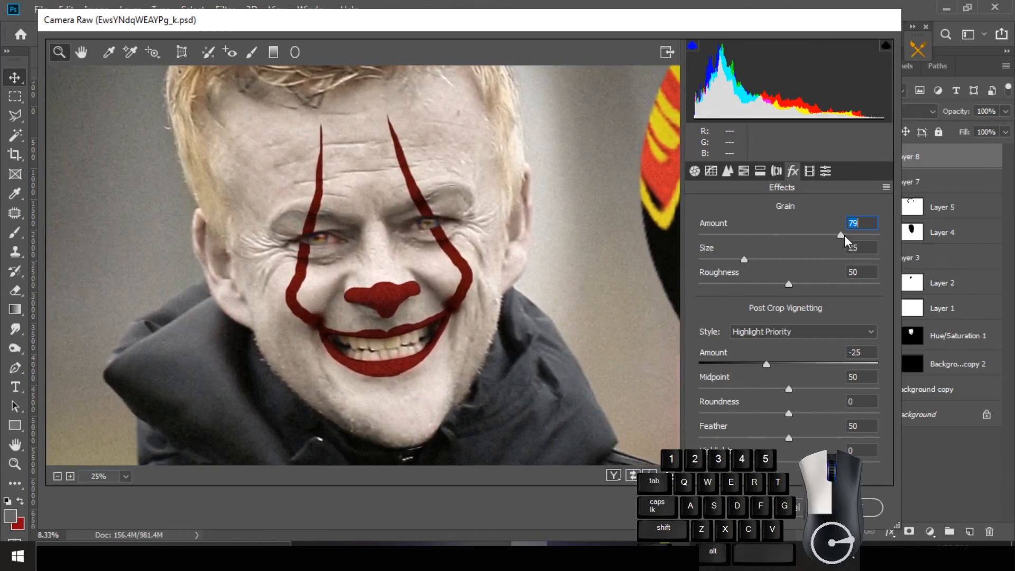
scroll(382, 238, down, 3)
scroll(382, 212, up, 2)
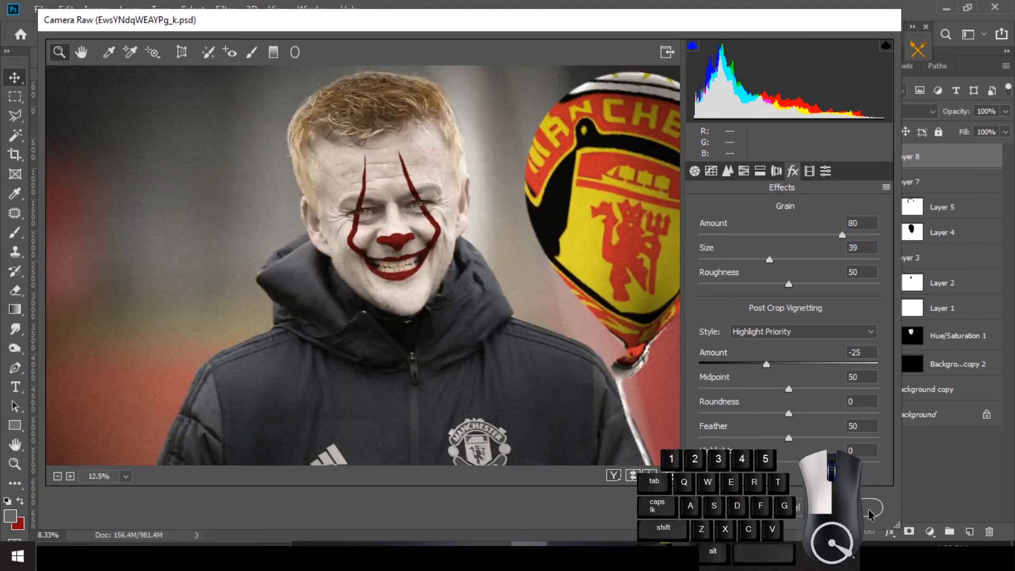
click(870, 509)
scroll(450, 227, up, 2)
drag(450, 227, 460, 274)
right_click(469, 246)
click(491, 256)
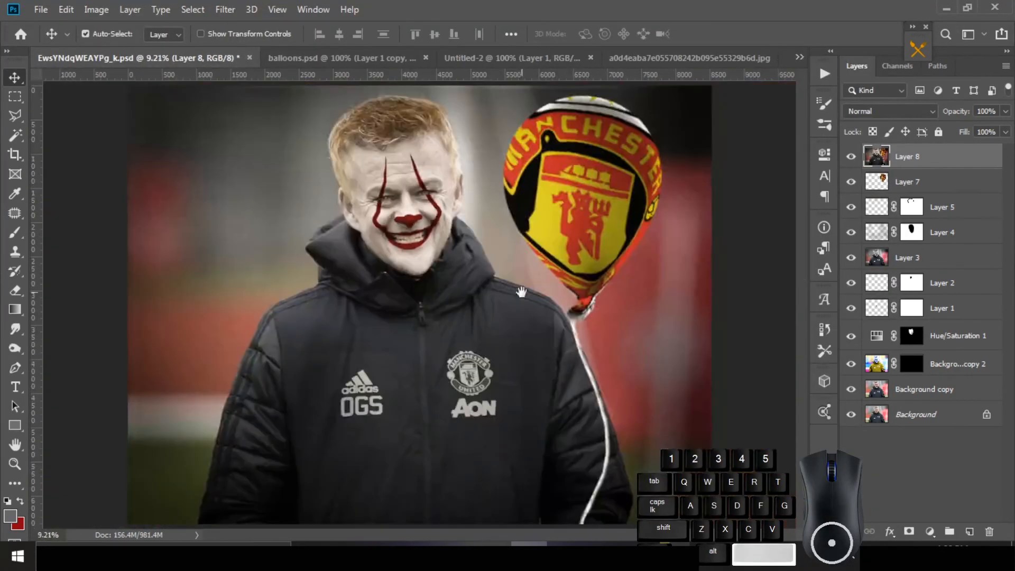
click(38, 9)
mouse_move(66, 9)
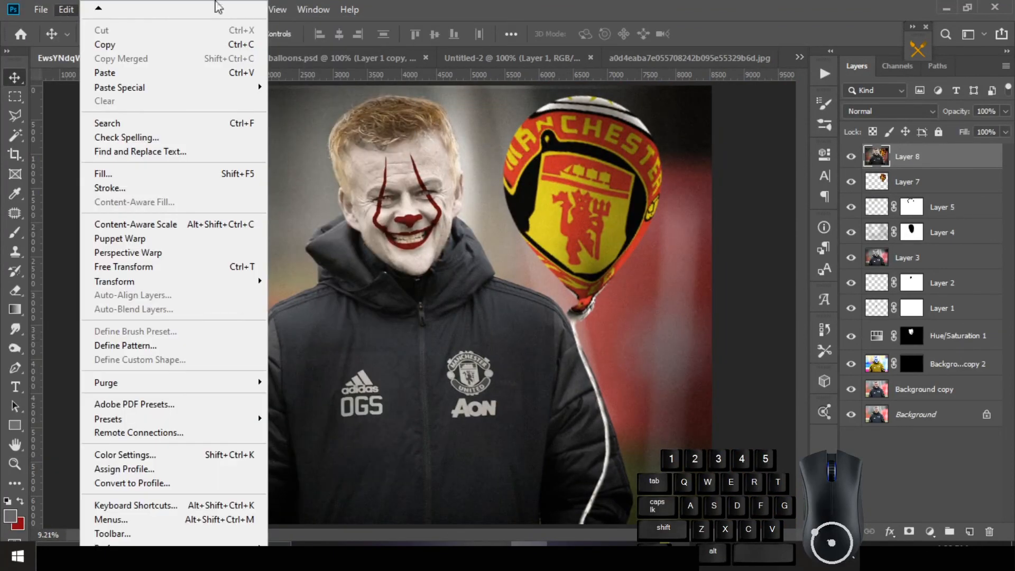
click(363, 1)
Step: Start saving a copy of the finished picture in the Solsa folder with JPEG as the file format
click(50, 11)
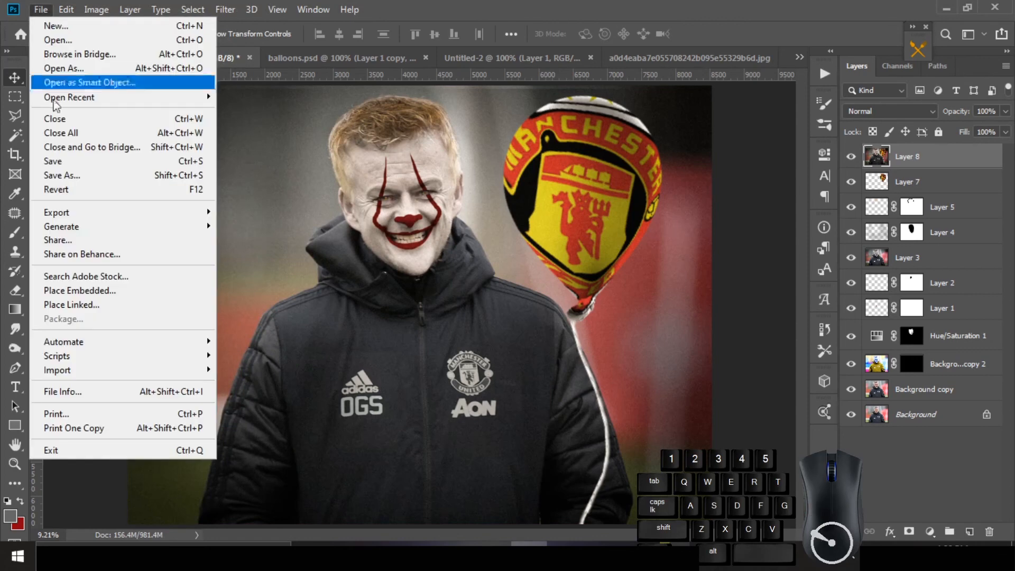
click(79, 175)
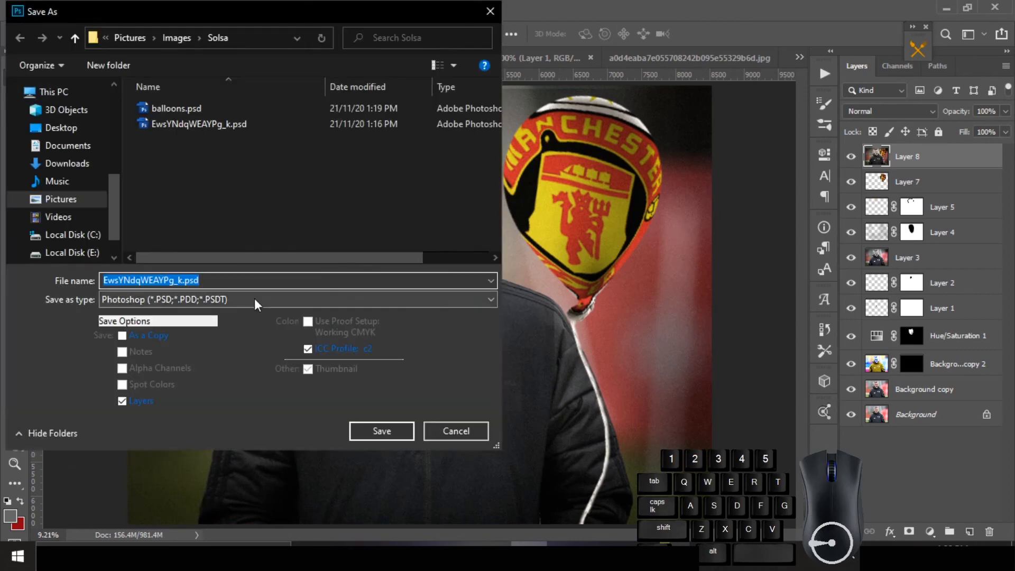
click(255, 298)
click(220, 415)
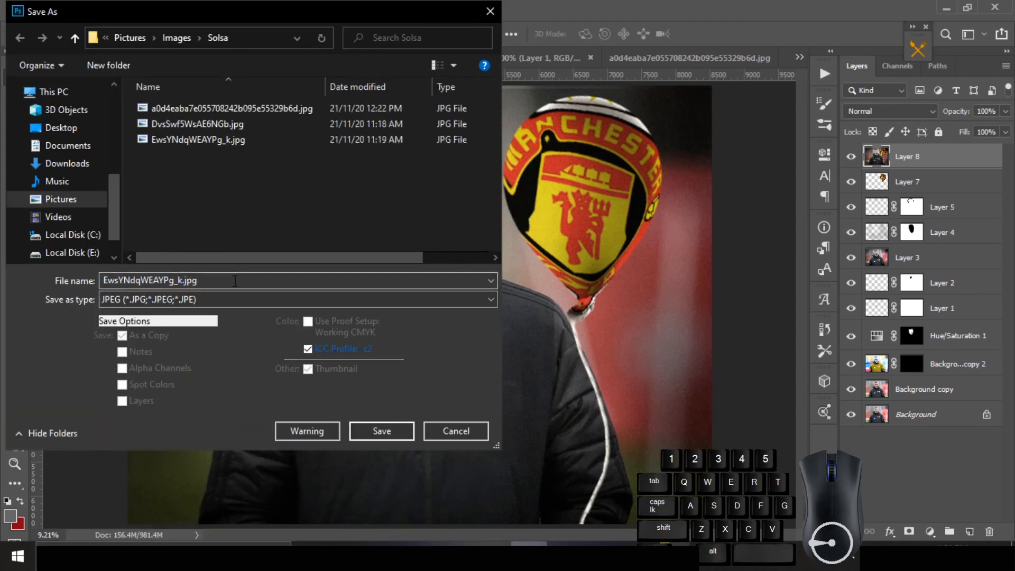